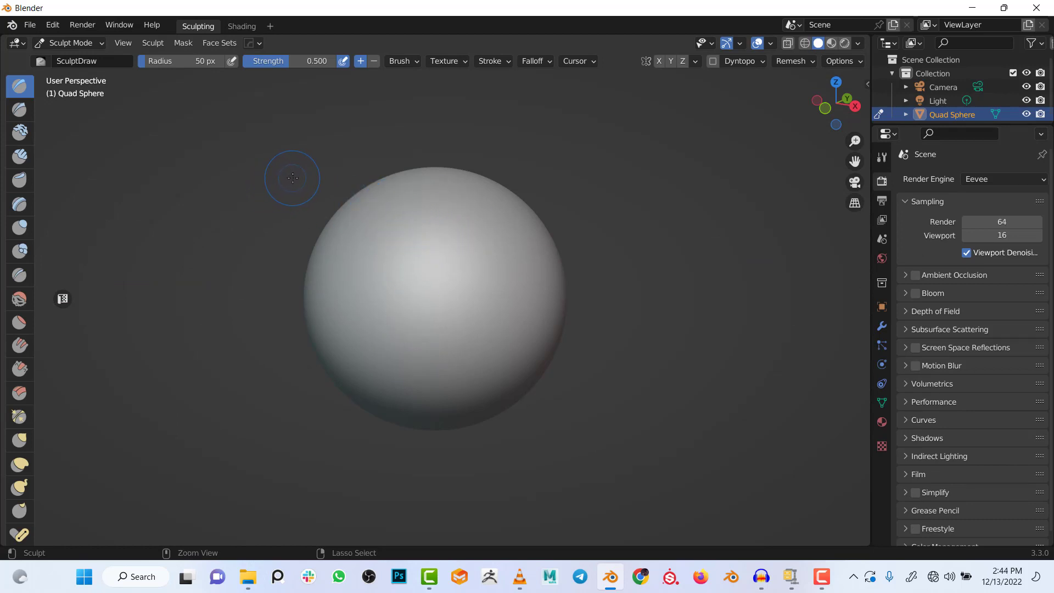
- Widen the sculpting tool shelf so the brush names are listed beside their icons in a single column
key(ctrl+n)
mouse_move(552, 212)
middle_down()
mouse_move(539, 261)
mouse_move(486, 266)
mouse_move(455, 292)
mouse_move(490, 259)
middle_up()
scroll(473, 271, up, 4)
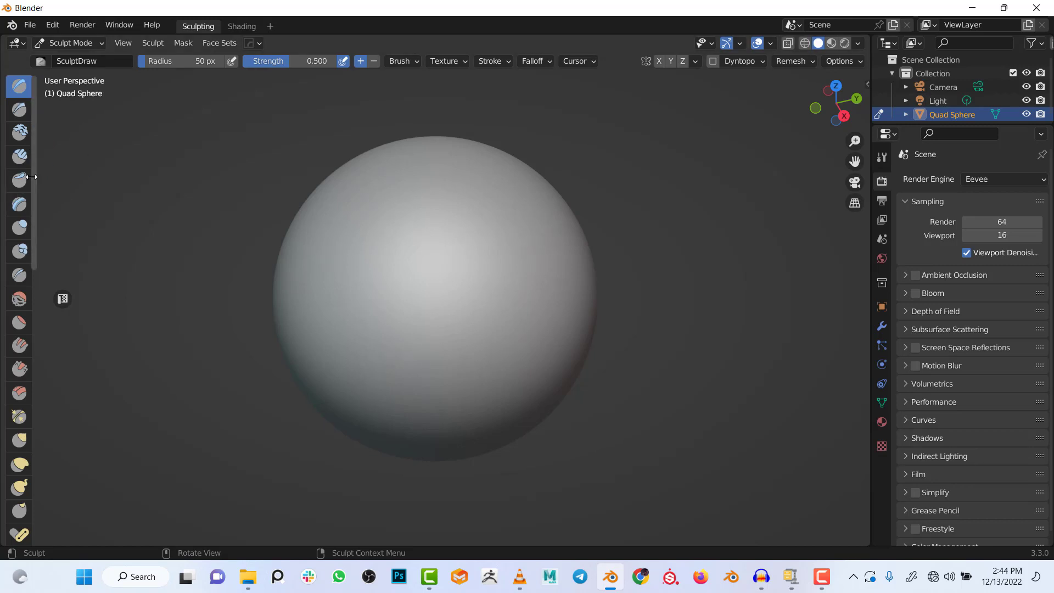
drag(35, 176, 87, 168)
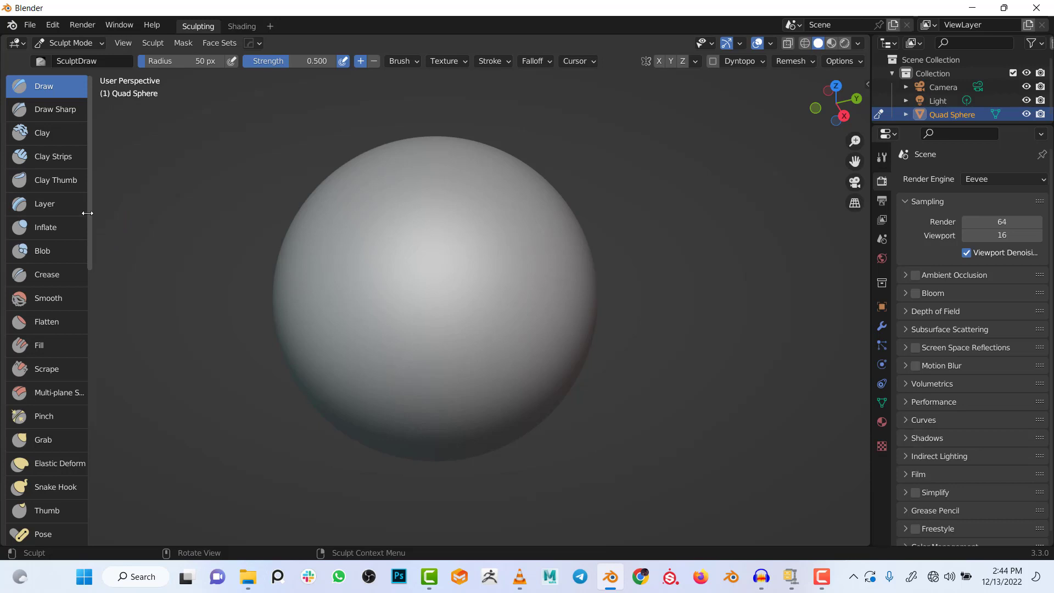
drag(87, 213, 64, 209)
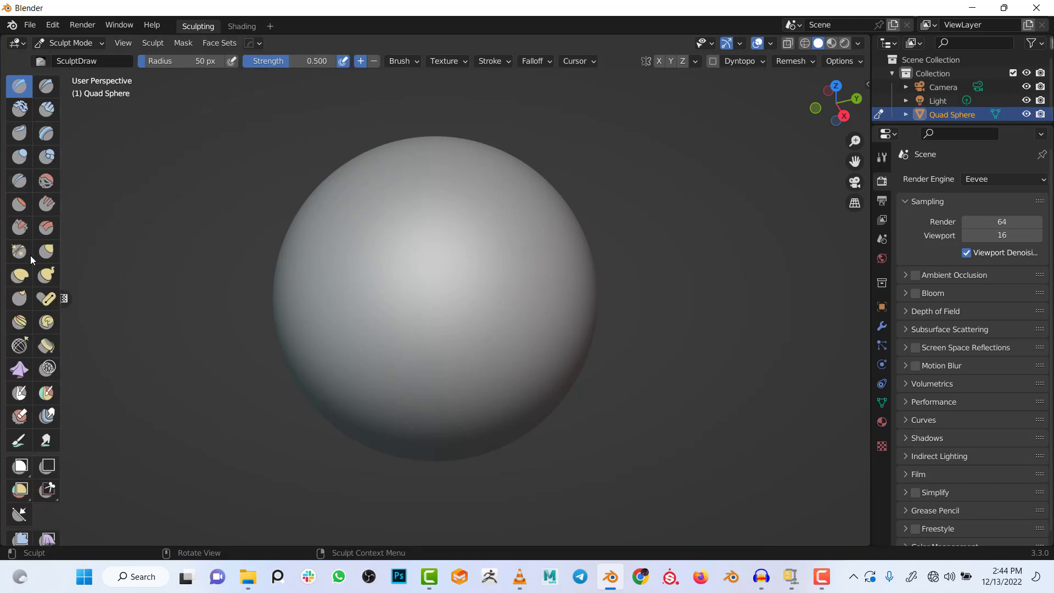
drag(59, 212, 80, 209)
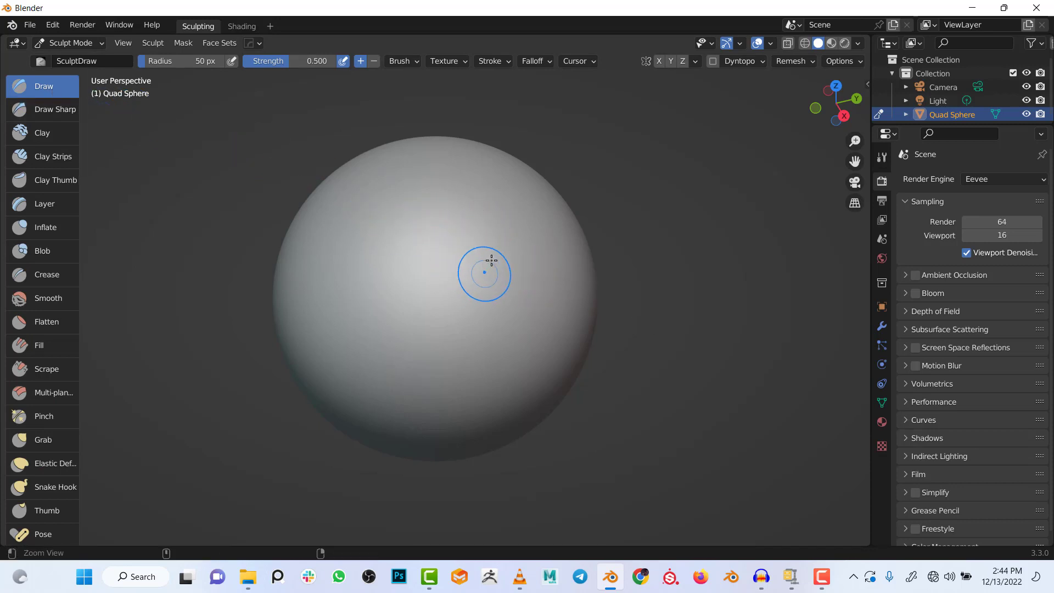
- Try a freehand stroke across the sphere with the Draw brush and another with the Draw Sharp brush, undoing each
scroll(483, 269, up, 1)
mouse_move(504, 176)
mouse_down()
mouse_move(450, 252)
mouse_move(461, 348)
mouse_move(372, 320)
mouse_move(300, 238)
mouse_move(343, 334)
mouse_move(362, 340)
mouse_move(366, 319)
mouse_move(345, 394)
mouse_up()
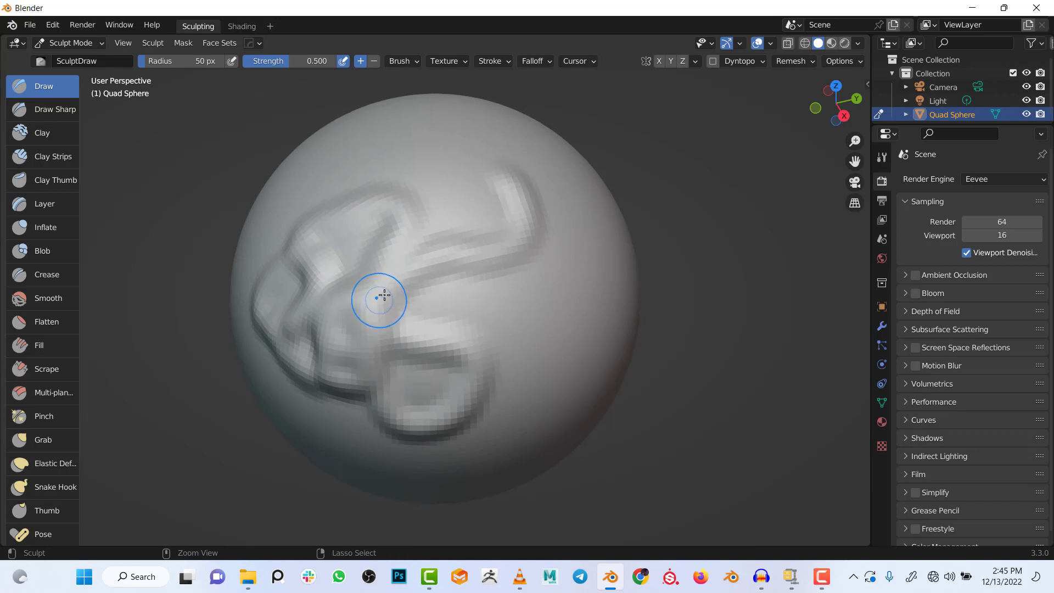
key(ctrl+z)
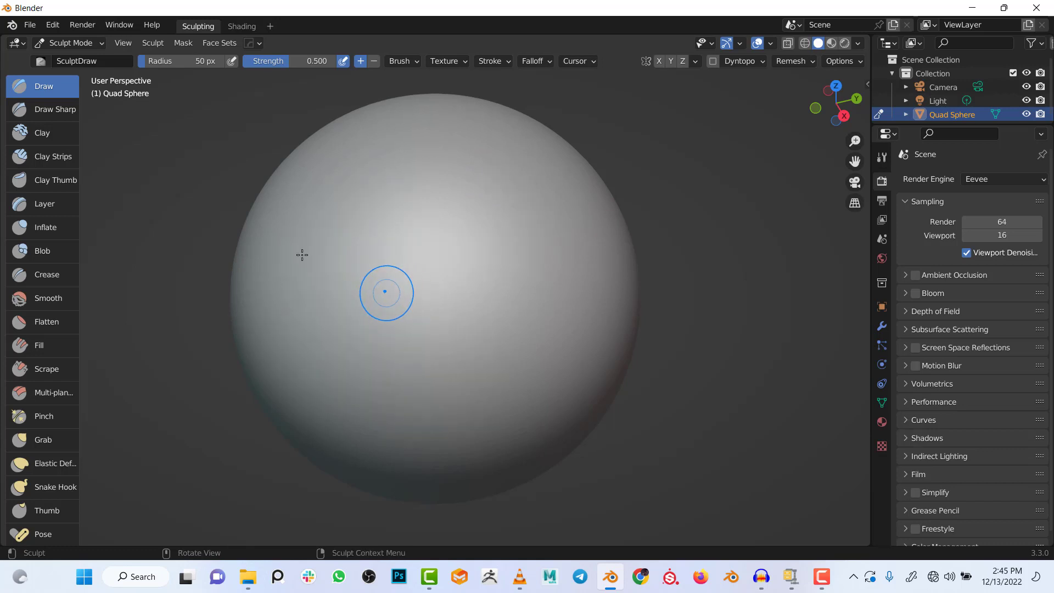
click(45, 111)
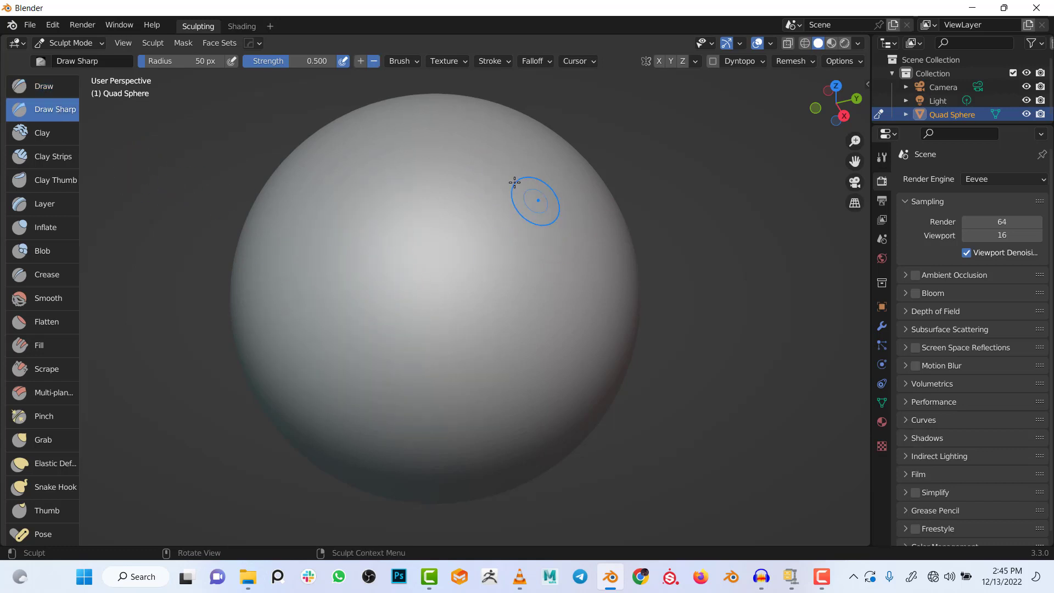
mouse_move(455, 147)
mouse_down()
mouse_move(463, 160)
mouse_move(355, 256)
mouse_move(454, 348)
mouse_move(361, 445)
mouse_move(513, 346)
mouse_move(560, 236)
mouse_move(387, 298)
mouse_move(387, 258)
mouse_move(329, 175)
mouse_move(416, 200)
mouse_move(296, 321)
mouse_move(400, 348)
mouse_move(410, 321)
mouse_up()
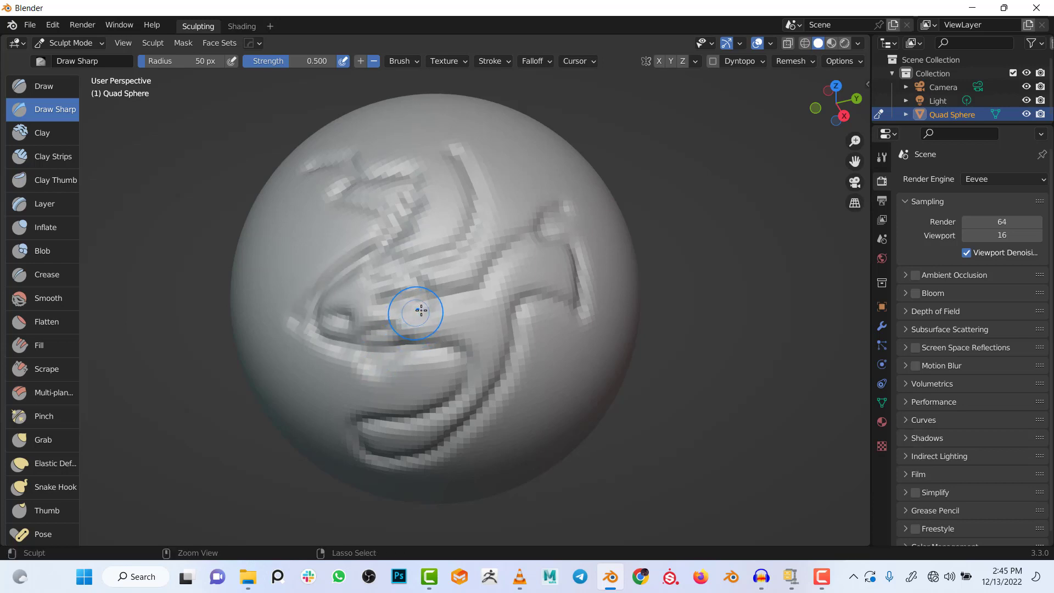
key(ctrl+z)
- Build up several rounded, overlapping patches on the front of the sphere with the Clay brush
click(69, 136)
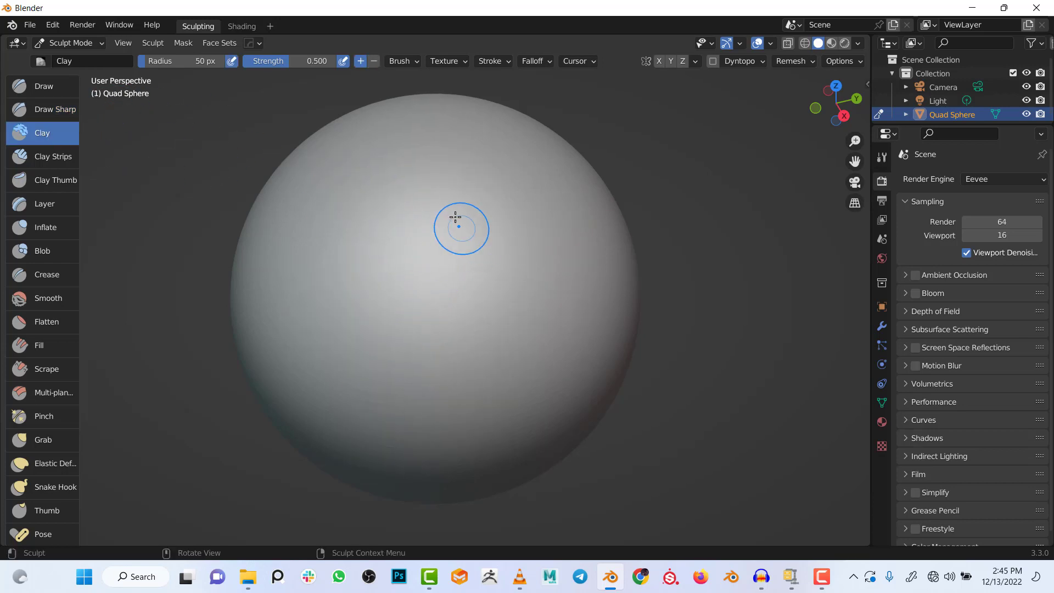
mouse_move(456, 219)
mouse_down()
mouse_move(402, 205)
mouse_move(406, 274)
mouse_move(435, 237)
mouse_move(440, 311)
mouse_move(450, 260)
mouse_move(437, 243)
mouse_up()
middle_drag(524, 266, 480, 274)
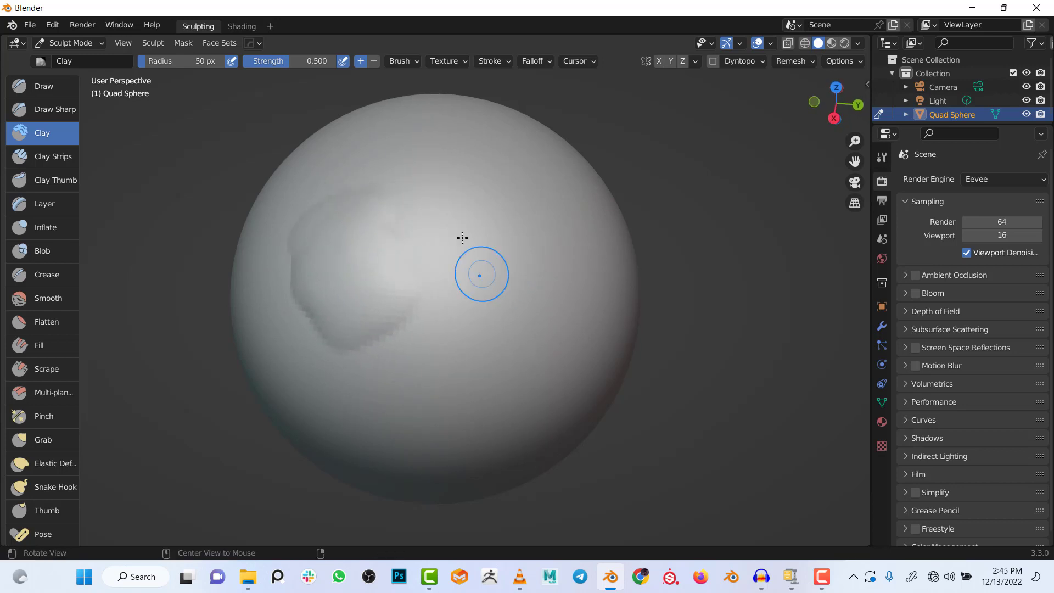
mouse_move(460, 233)
mouse_down()
mouse_move(476, 243)
mouse_move(494, 228)
mouse_move(527, 230)
mouse_up()
drag(471, 324, 480, 354)
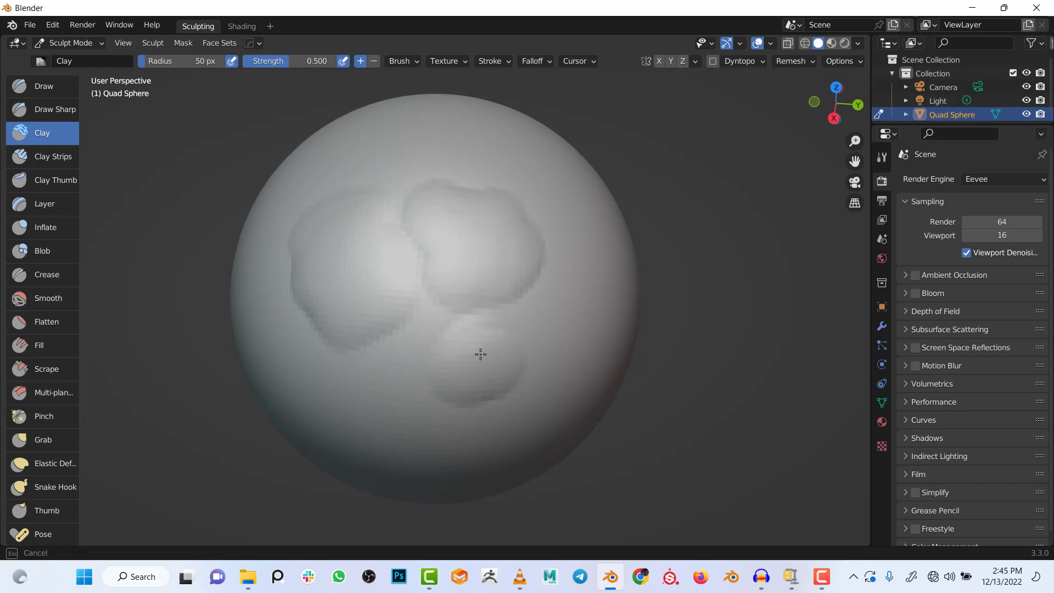
mouse_move(389, 371)
mouse_down()
mouse_move(388, 360)
mouse_move(384, 379)
mouse_move(392, 373)
mouse_up()
middle_drag(435, 318, 473, 303)
- Try building up a thick raised strip beside the clay patches with the Clay Strips brush and undo its strokes
click(49, 156)
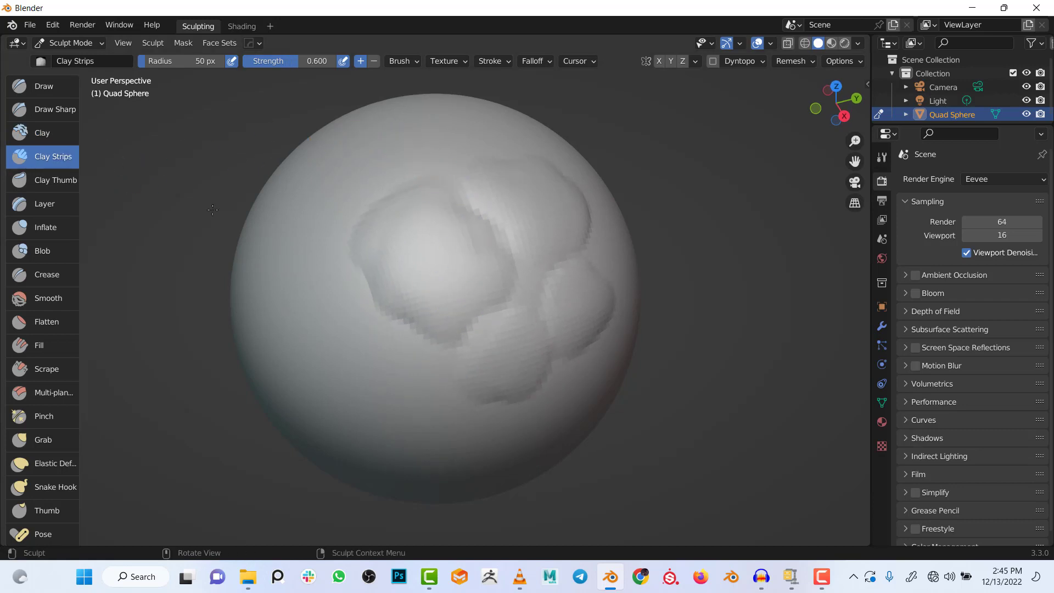
mouse_move(342, 242)
mouse_down()
mouse_move(269, 325)
mouse_move(276, 345)
mouse_move(334, 258)
mouse_move(291, 329)
mouse_move(287, 304)
mouse_move(277, 335)
mouse_move(307, 275)
mouse_move(275, 324)
mouse_move(281, 342)
mouse_move(291, 335)
mouse_up()
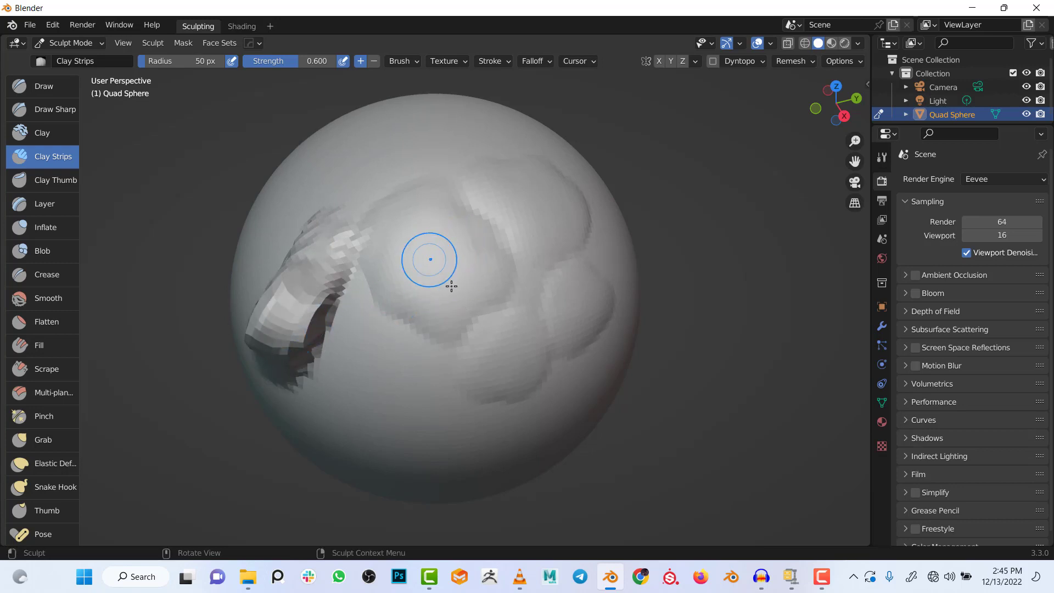
mouse_move(431, 258)
middle_down()
mouse_move(412, 278)
mouse_move(398, 252)
middle_up()
key(ctrl+z)
key(ctrl+z)
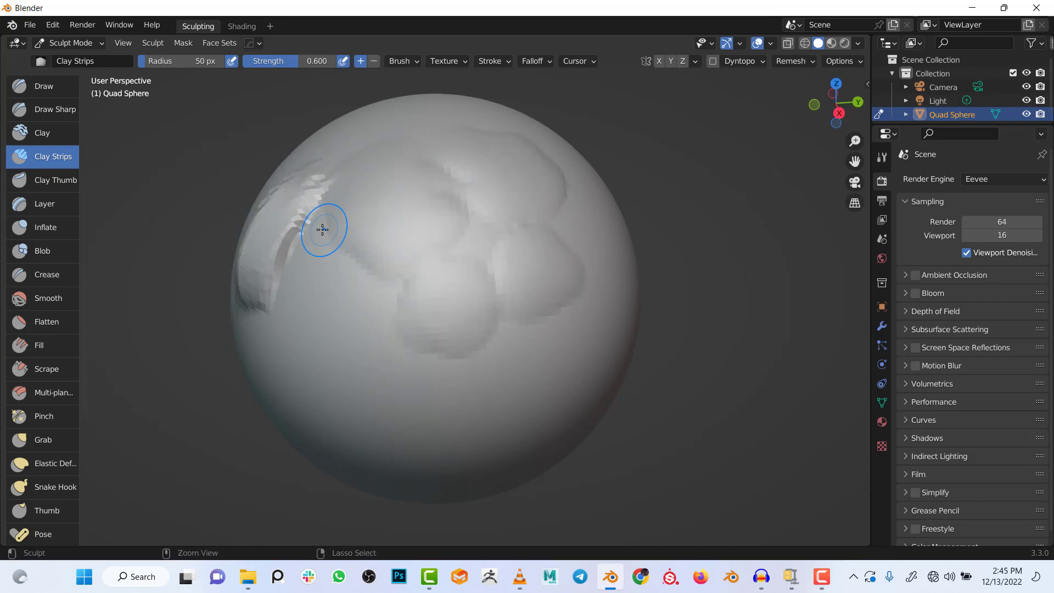
key(ctrl+z)
key(ctrl+z)
key(ctrl+z)
key(ctrl+z)
key(ctrl+z)
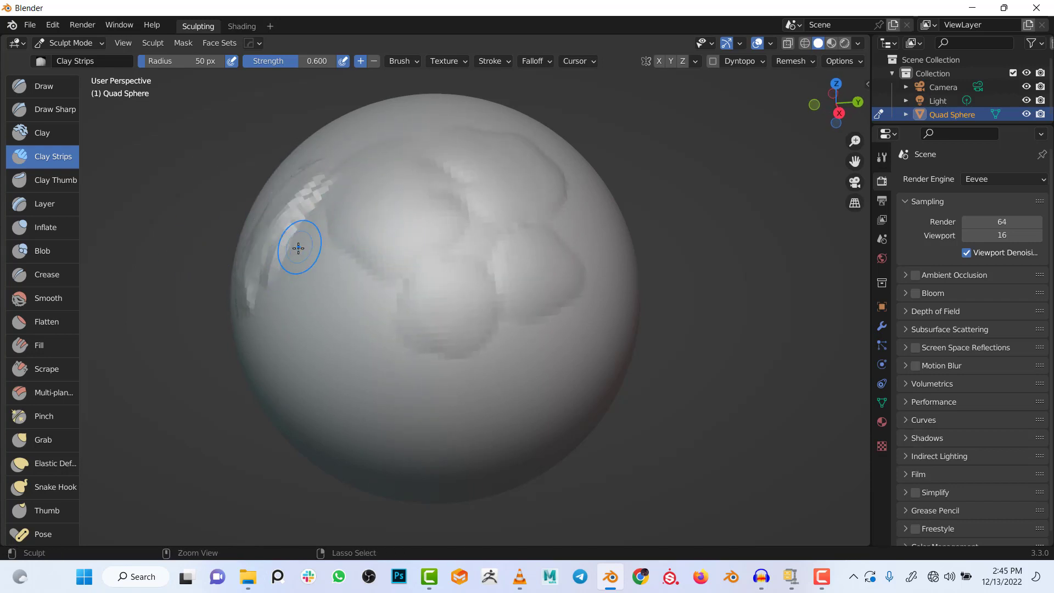
key(ctrl+z)
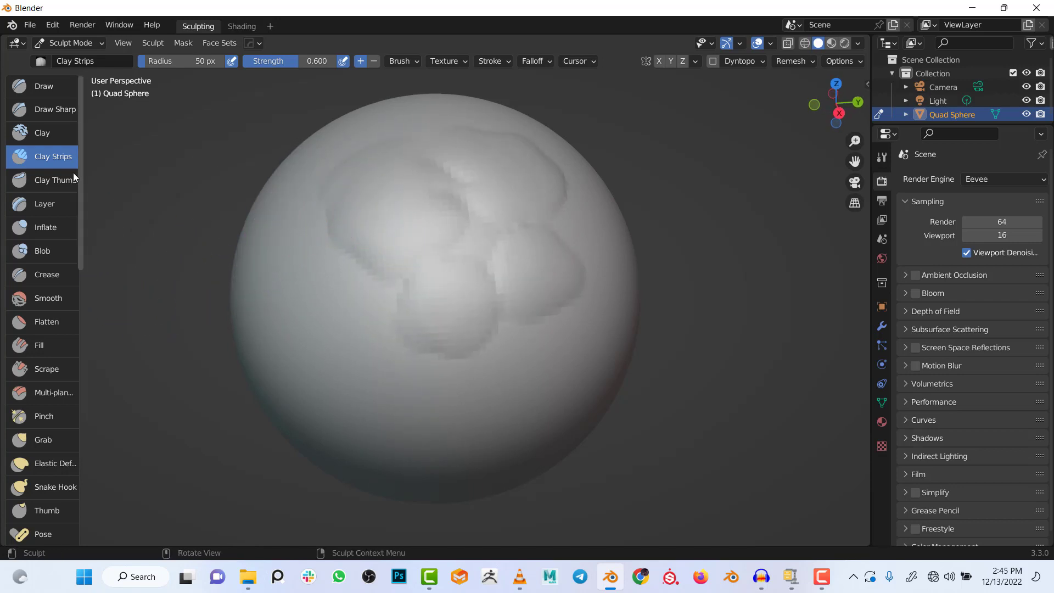
- Smooth out the upper clay patches on the sphere using the Smooth brush with a 191 px radius
click(36, 298)
middle_drag(350, 270, 381, 279)
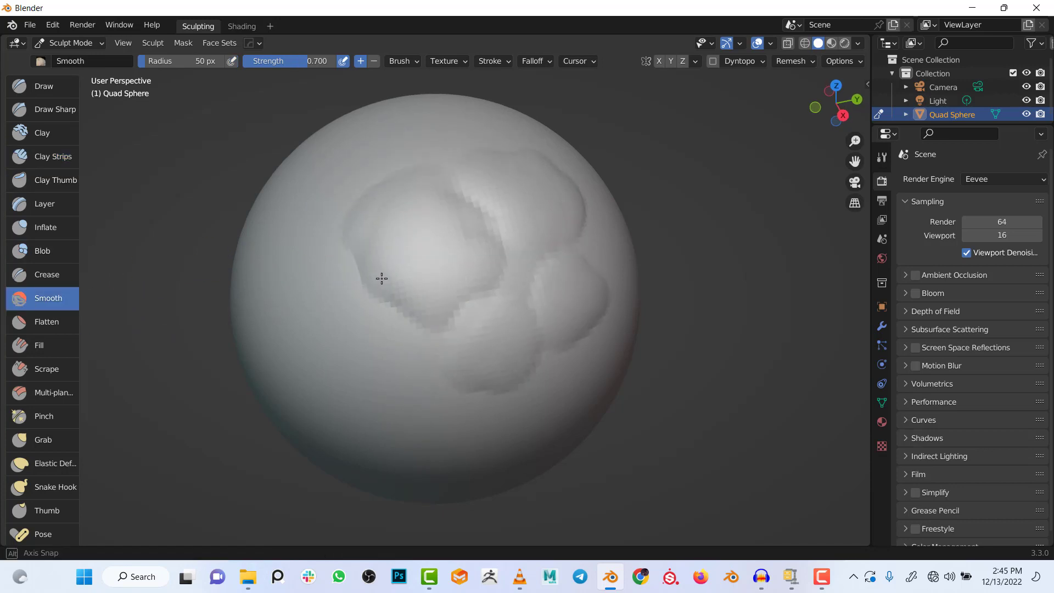
key(f)
click(447, 261)
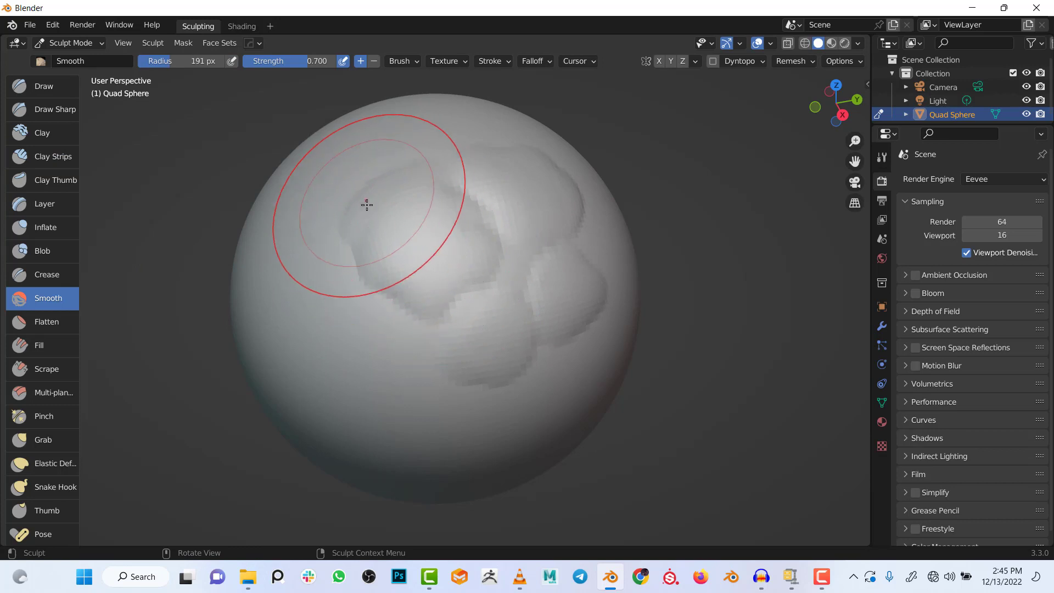
mouse_move(366, 204)
mouse_down()
mouse_move(354, 260)
mouse_move(525, 188)
mouse_up()
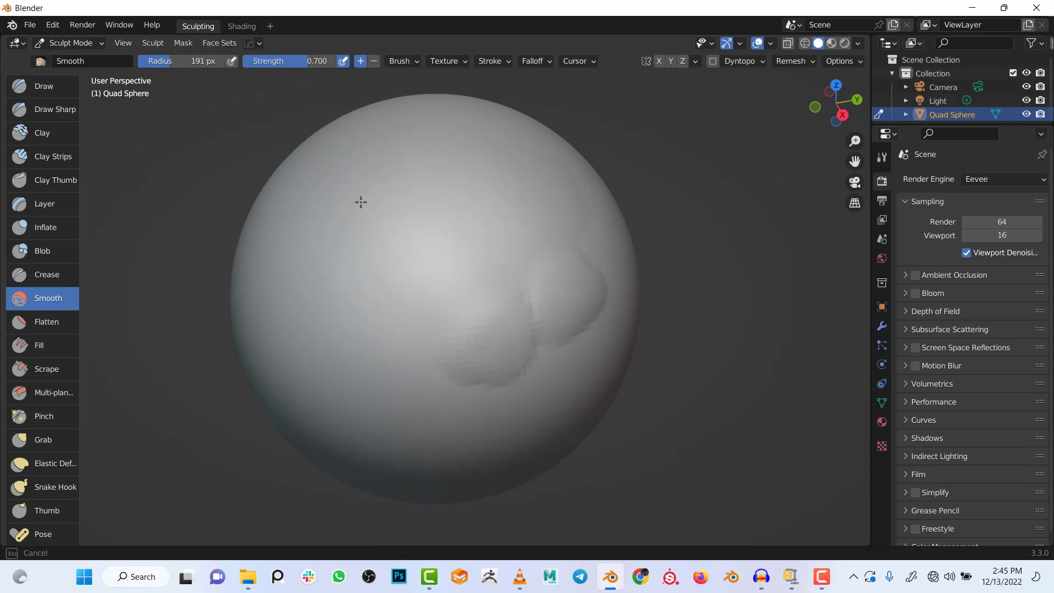
- Set the Draw brush radius to 135 px and smooth away the remaining patches on the sphere
click(34, 86)
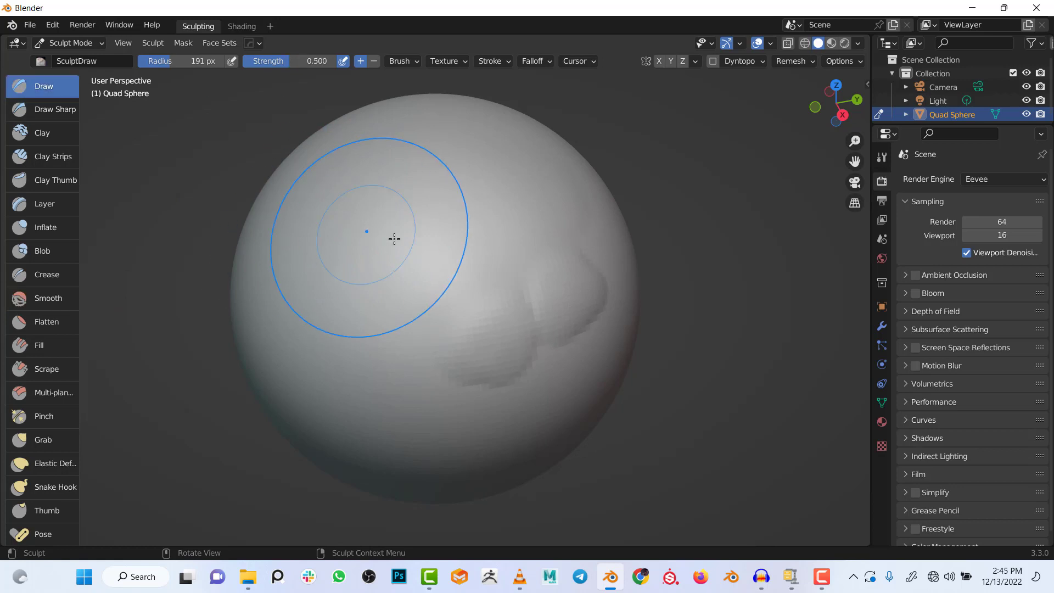
key(f)
click(426, 260)
mouse_move(508, 202)
mouse_down()
mouse_move(442, 262)
mouse_move(416, 252)
mouse_move(447, 226)
mouse_move(445, 203)
mouse_move(431, 305)
mouse_move(479, 326)
mouse_up()
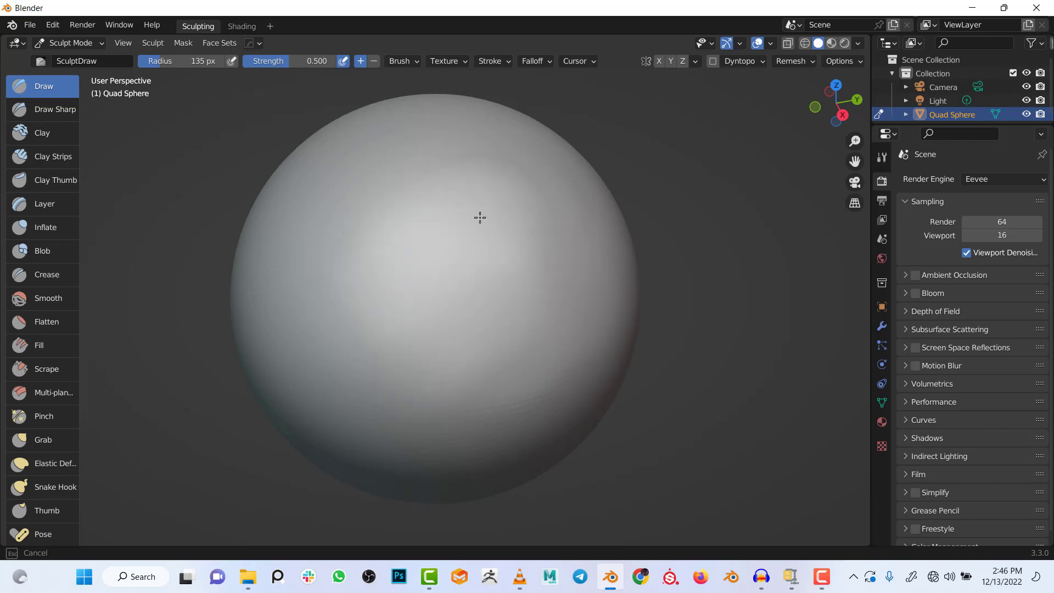
drag(429, 241, 427, 233)
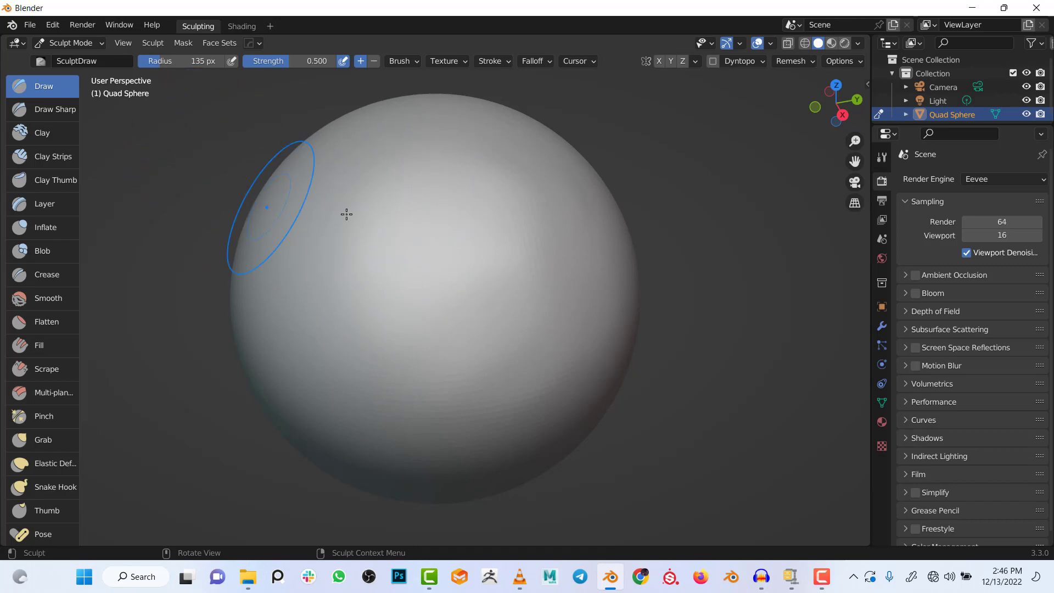
- Set the Draw brush radius to 89 px and sculpt a curved raised ridge down the middle of the sphere
key(f)
click(403, 265)
mouse_move(371, 97)
mouse_down()
mouse_move(424, 188)
mouse_move(405, 181)
mouse_move(397, 314)
mouse_move(425, 232)
mouse_move(386, 179)
mouse_move(409, 379)
mouse_up()
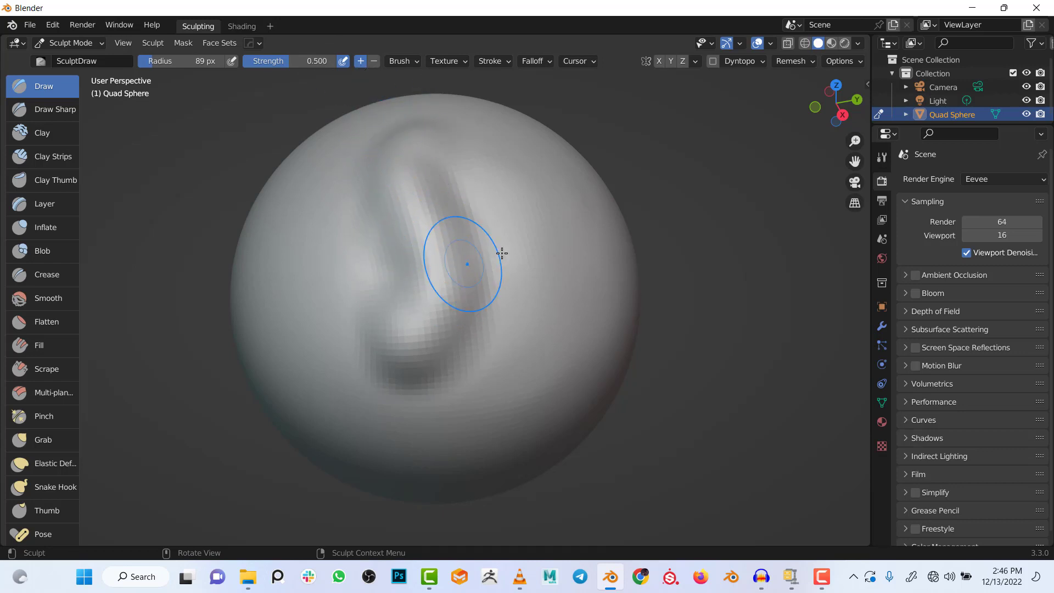
drag(452, 250, 449, 259)
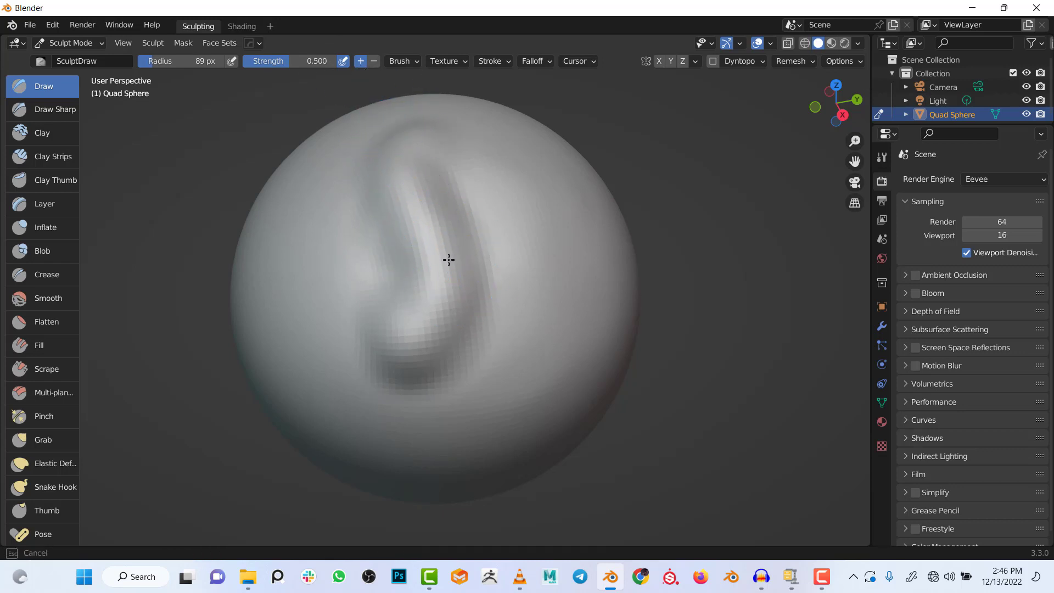
- Using Draw Sharp, raise a sharp ridge beside the curved one in Add direction and carve a groove across the curved ridge in Subtract
click(38, 112)
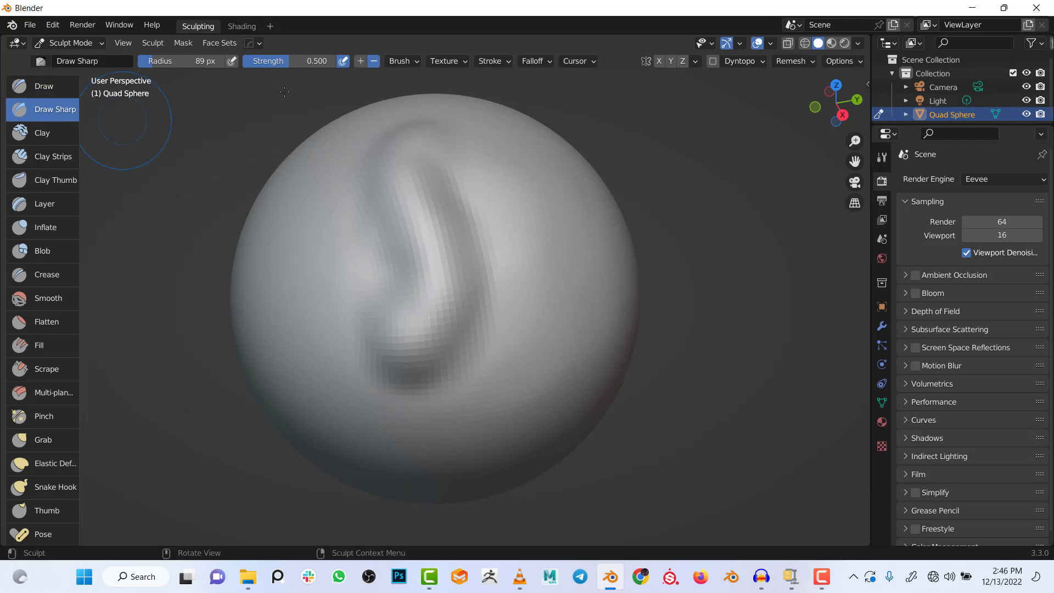
click(361, 62)
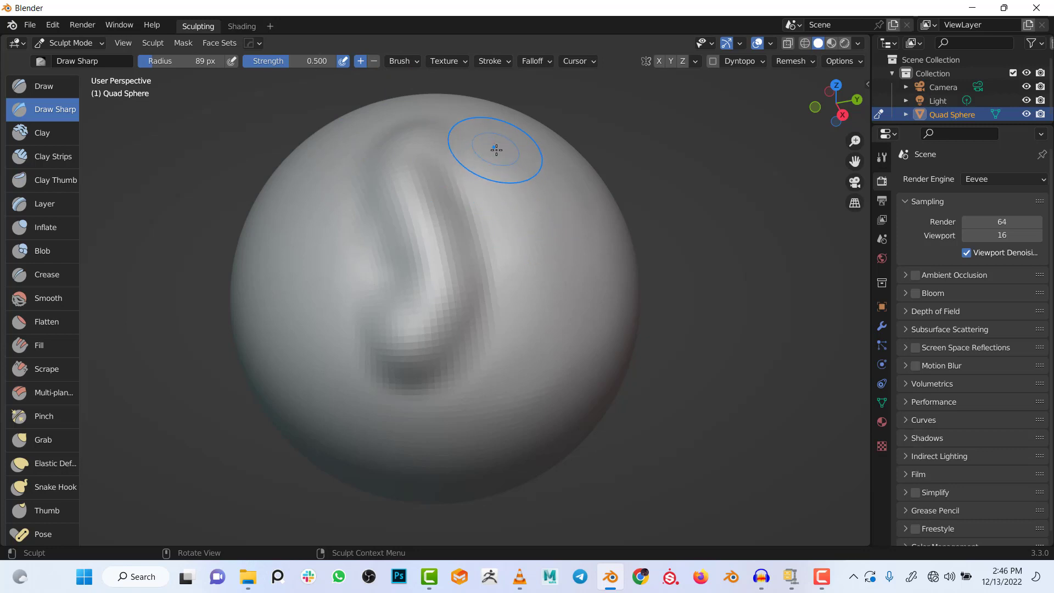
drag(494, 146, 478, 298)
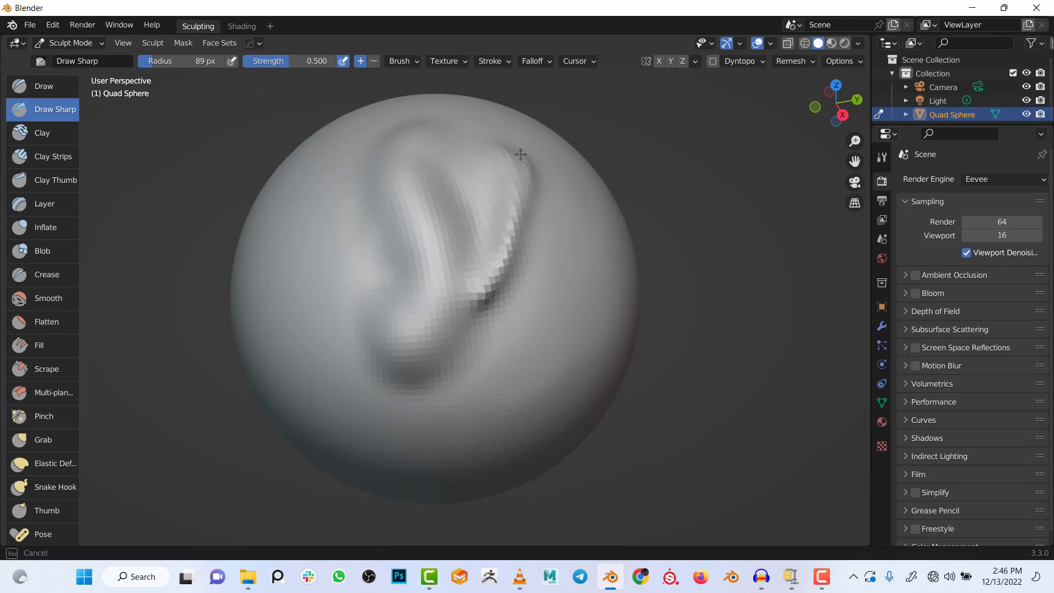
click(374, 63)
mouse_move(475, 169)
mouse_down()
mouse_move(423, 228)
mouse_move(365, 240)
mouse_up()
- Sculpt another raised ridge beside the earlier strokes and more strokes on the sphere's untouched side with the Draw brush
click(43, 88)
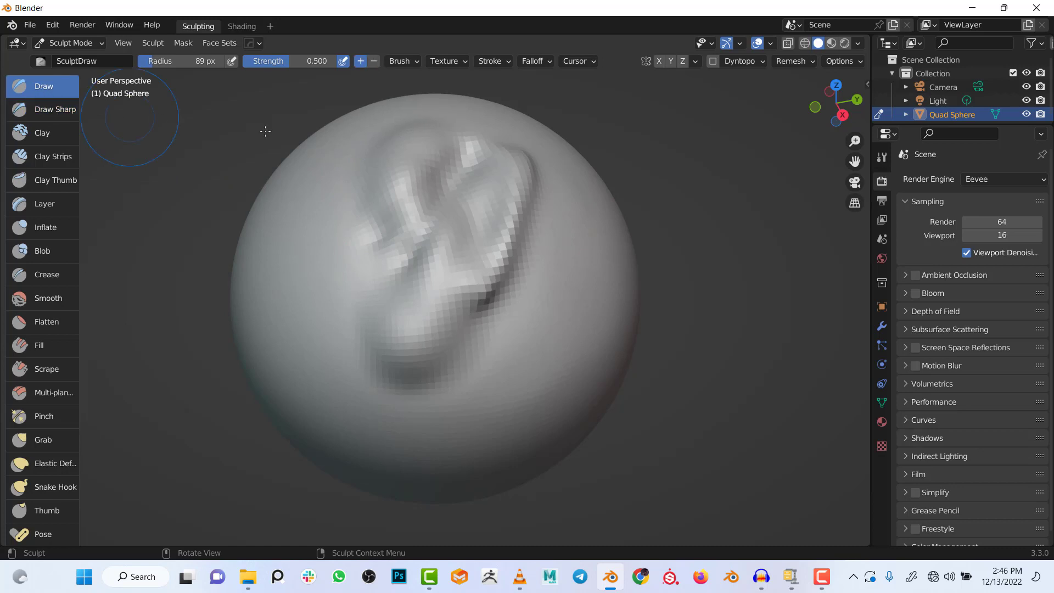
mouse_move(358, 156)
mouse_down()
mouse_move(323, 303)
mouse_move(310, 306)
mouse_move(329, 186)
mouse_up()
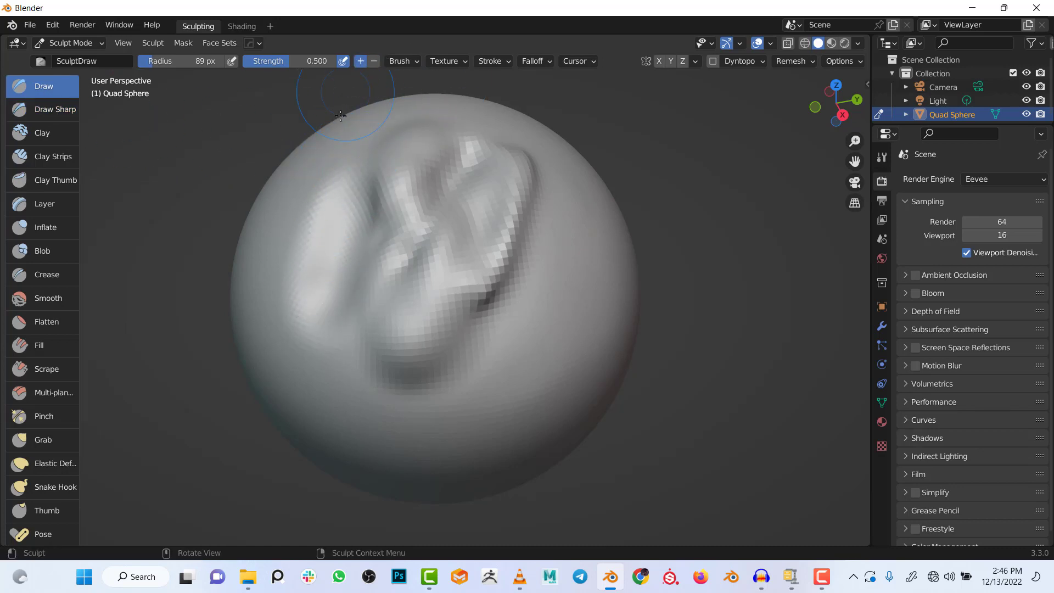
mouse_move(384, 183)
middle_down()
mouse_move(384, 200)
mouse_move(472, 242)
mouse_move(484, 238)
mouse_move(364, 95)
middle_up()
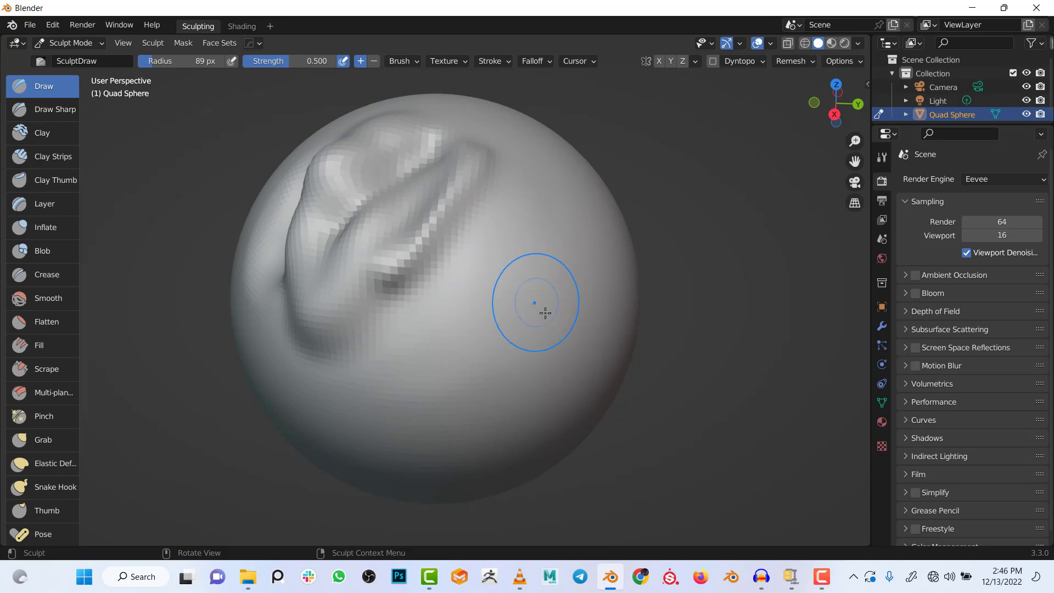
mouse_move(539, 308)
middle_down()
mouse_move(489, 299)
mouse_move(481, 258)
middle_up()
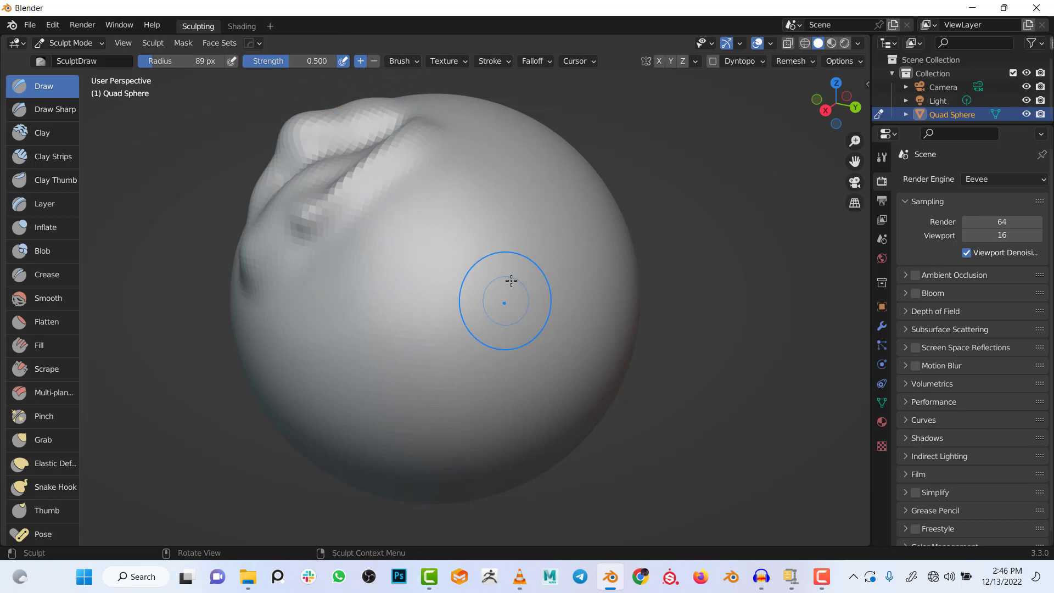
mouse_move(543, 214)
mouse_down()
mouse_move(384, 284)
mouse_move(463, 249)
mouse_move(505, 263)
mouse_move(501, 301)
mouse_move(551, 293)
mouse_move(439, 351)
mouse_move(494, 296)
mouse_up()
- Enable Screencast Keys in the viewport sidebar and hide the sidebar again
key(n)
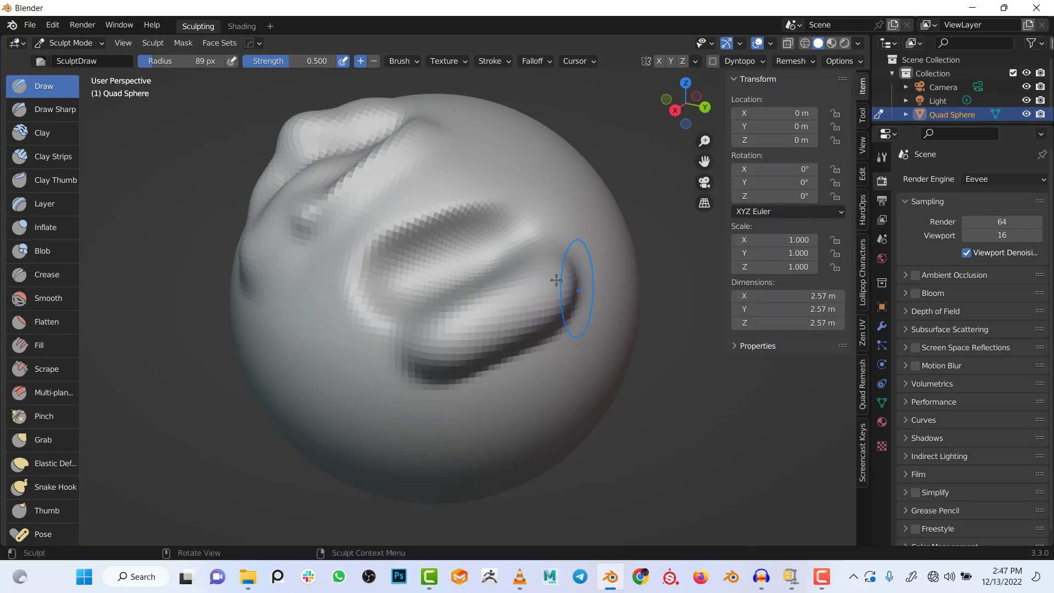
click(863, 452)
click(744, 79)
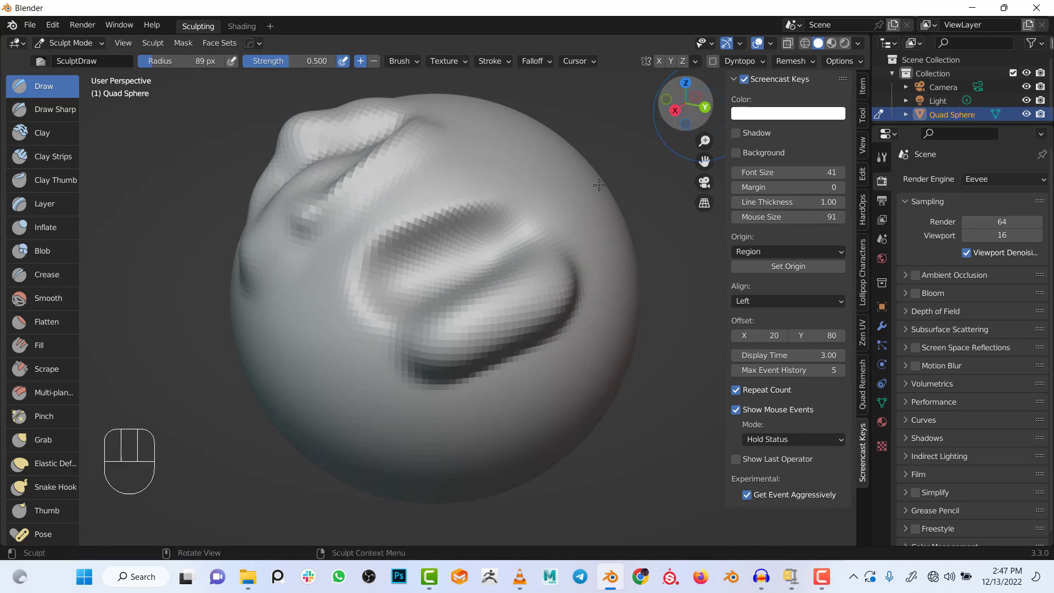
key(n)
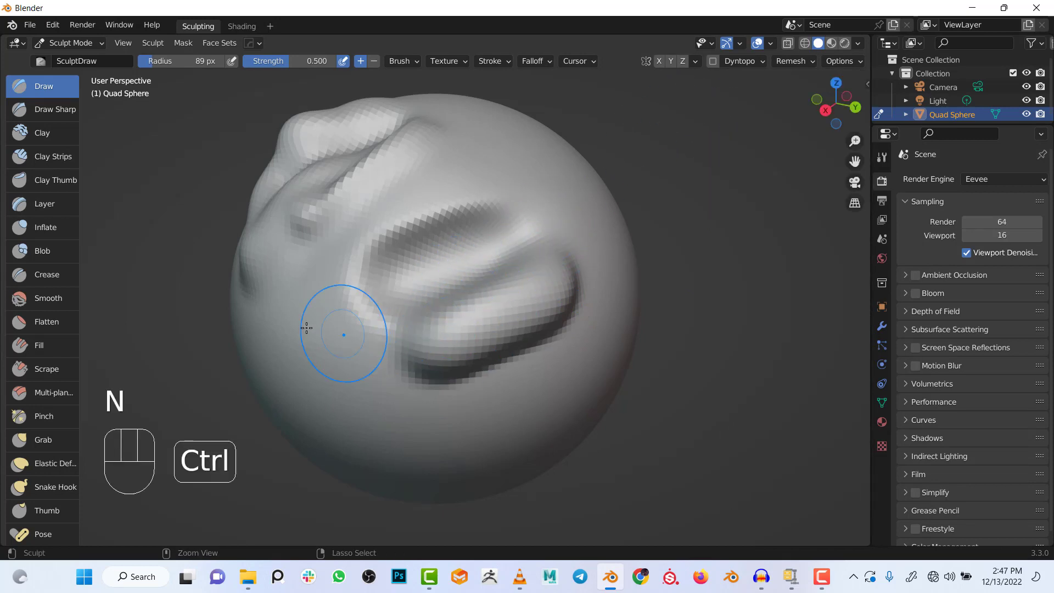
- Carve a groove into the sphere beside the new ridges using the Draw brush with its direction temporarily inverted
mouse_move(317, 307)
ctrl+mouse_down()
mouse_move(326, 344)
mouse_move(301, 356)
mouse_move(308, 332)
mouse_move(336, 345)
ctrl+mouse_up()
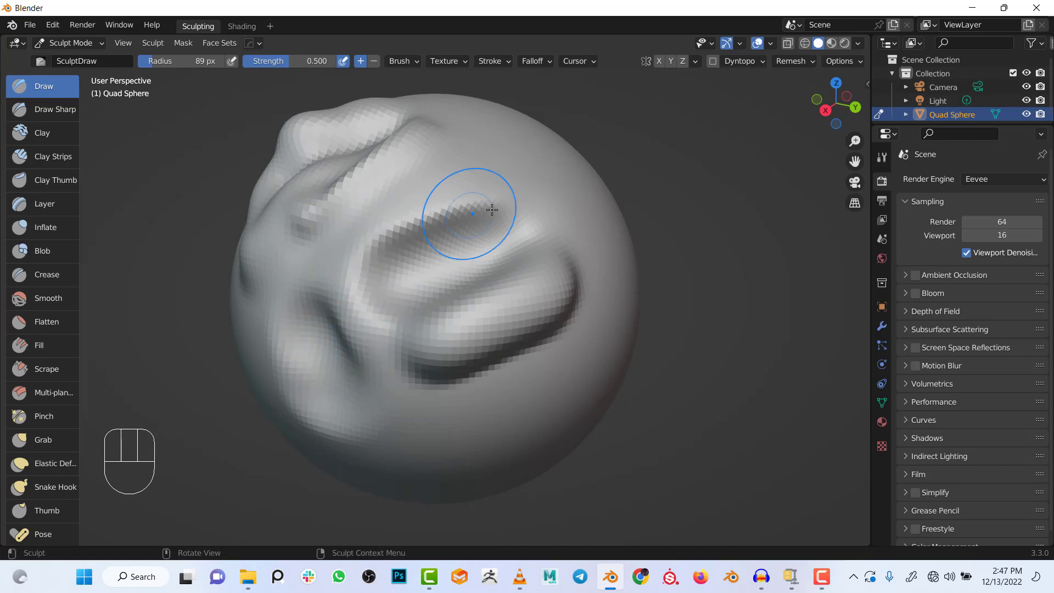
- Raise a long curved ridge around the existing groove and ridge on the sphere with the Draw brush in Add direction
drag(348, 261, 334, 301)
mouse_move(354, 377)
mouse_down()
mouse_move(318, 283)
mouse_move(371, 364)
mouse_move(494, 379)
mouse_move(565, 290)
mouse_move(514, 151)
mouse_up()
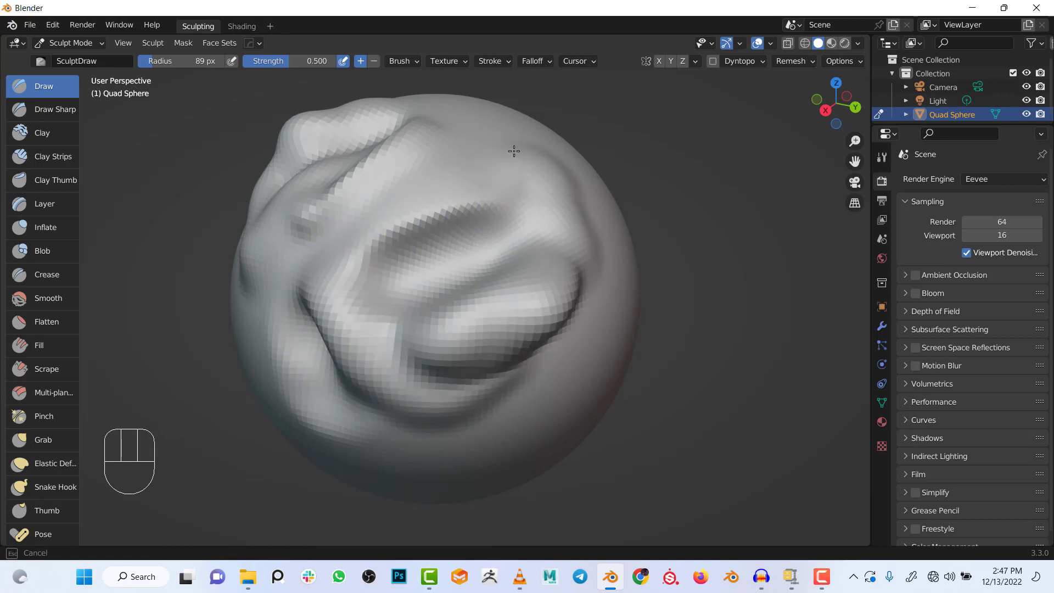
mouse_move(411, 181)
mouse_down()
mouse_move(324, 259)
mouse_move(385, 274)
mouse_up()
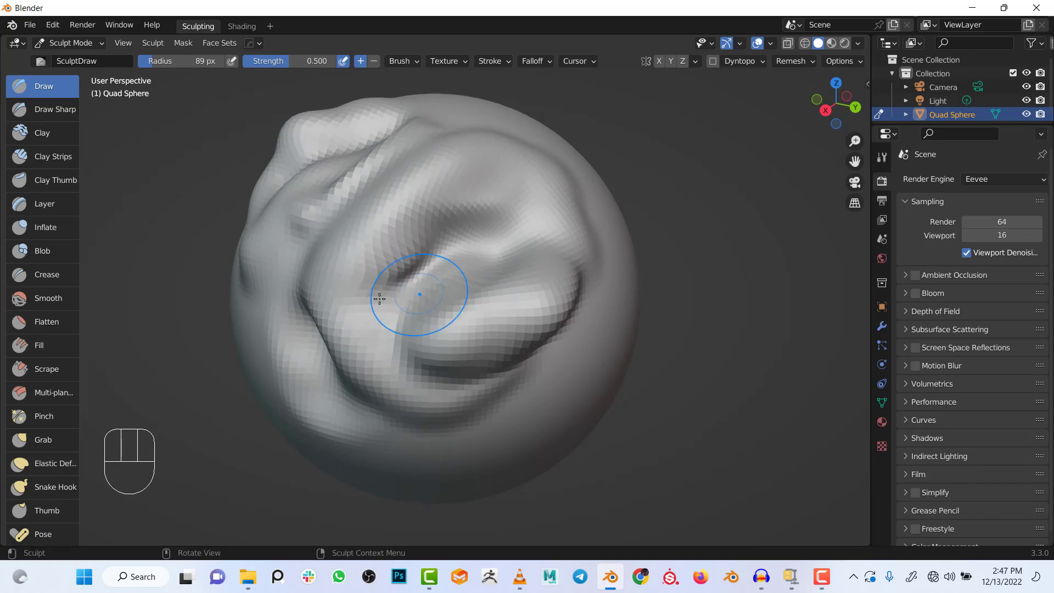
- Undo all the sculpted strokes on the quad sphere, back to its original smooth surface
mouse_move(401, 284)
alt+middle_down()
mouse_move(512, 273)
mouse_move(388, 207)
mouse_move(301, 252)
mouse_move(420, 274)
mouse_move(506, 247)
mouse_move(470, 301)
mouse_move(321, 241)
mouse_move(357, 219)
mouse_move(417, 208)
alt+middle_up()
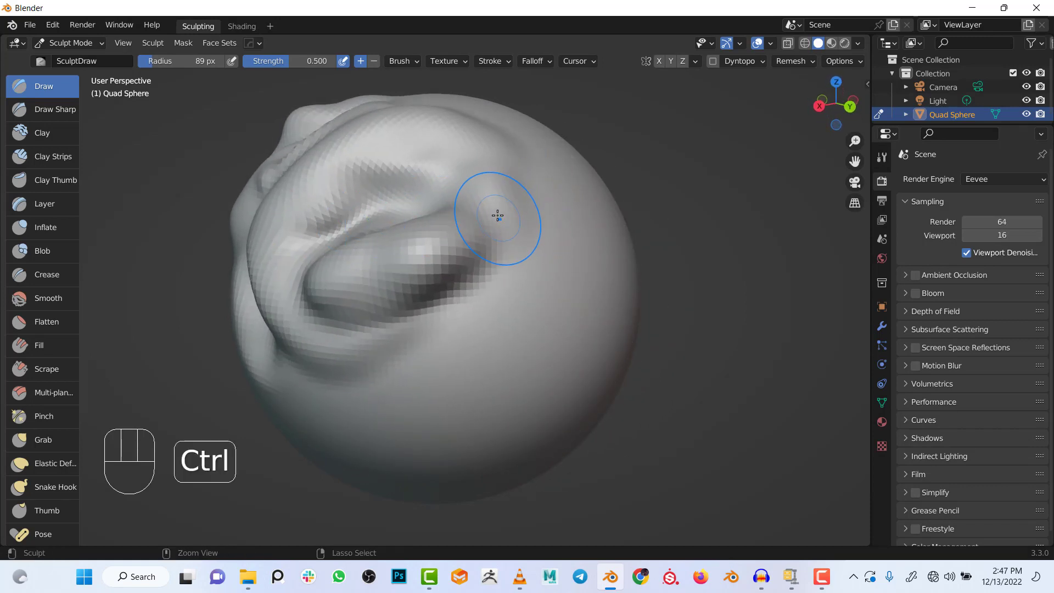
key(ctrl+z)
key(ctrl+z)
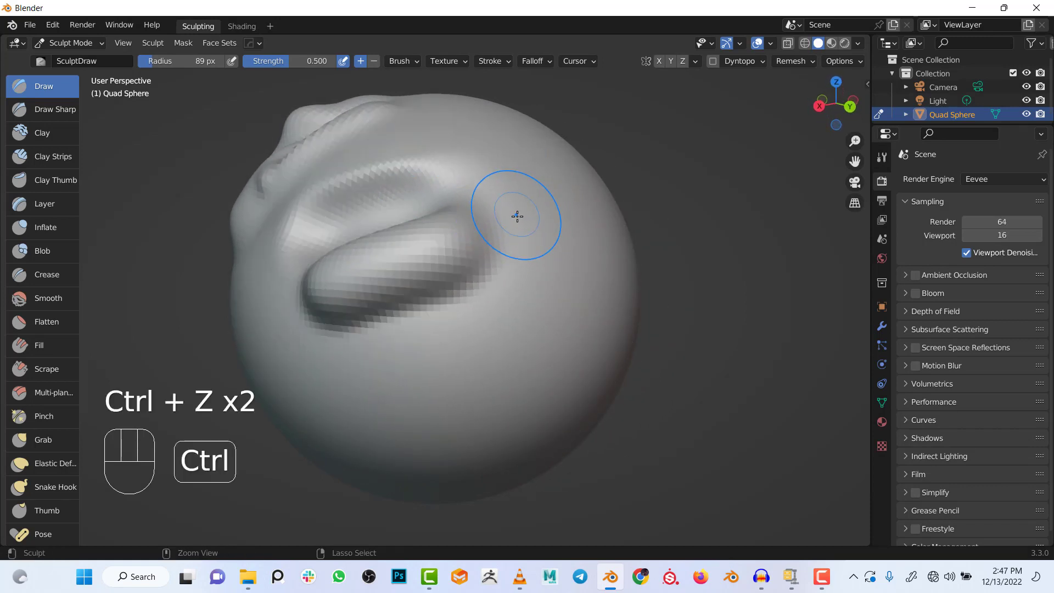
key(ctrl+z)
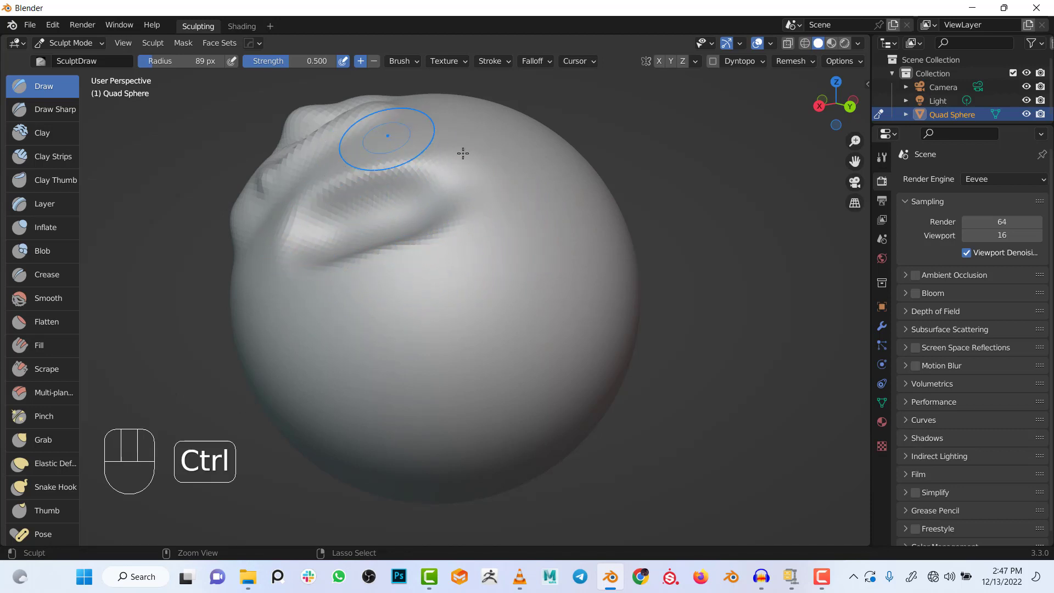
key(ctrl+z)
key(ctrl+z)
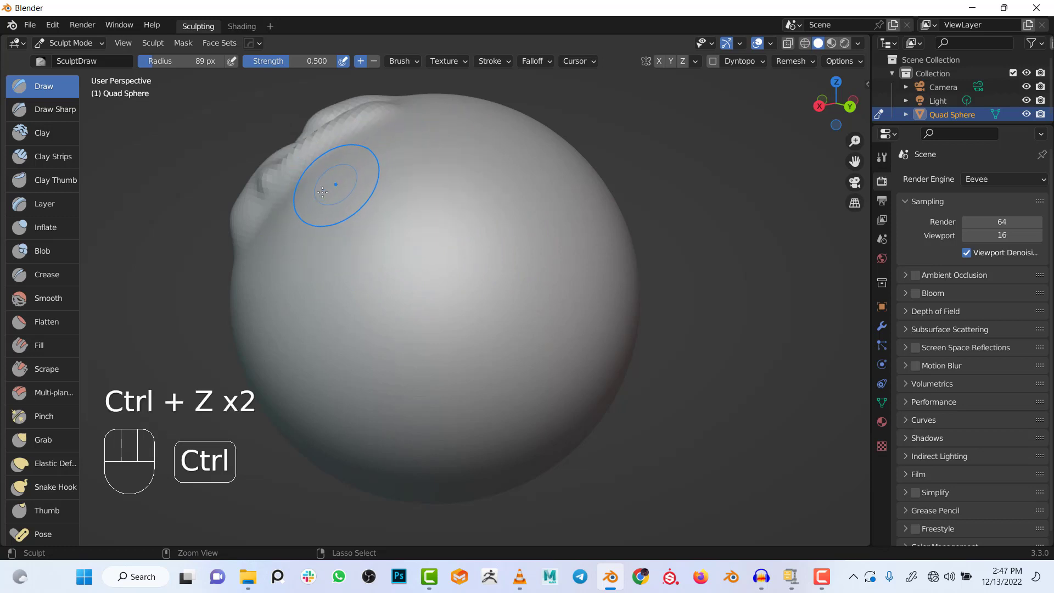
mouse_move(320, 193)
middle_down()
mouse_move(355, 230)
mouse_move(440, 219)
mouse_move(397, 269)
middle_up()
key(ctrl+z)
key(ctrl+z)
key(ctrl+z)
key(ctrl+z)
key(ctrl+z)
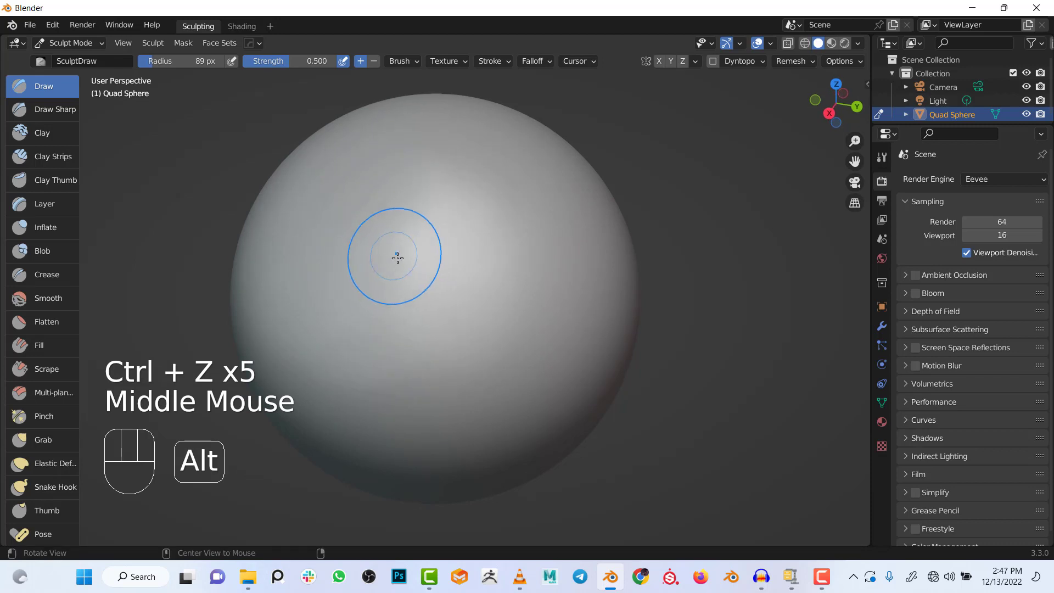
- Enable mesh symmetry in the X axis and try one mirrored Draw dab on the sphere, undoing it
alt+middle_drag(424, 227, 508, 206)
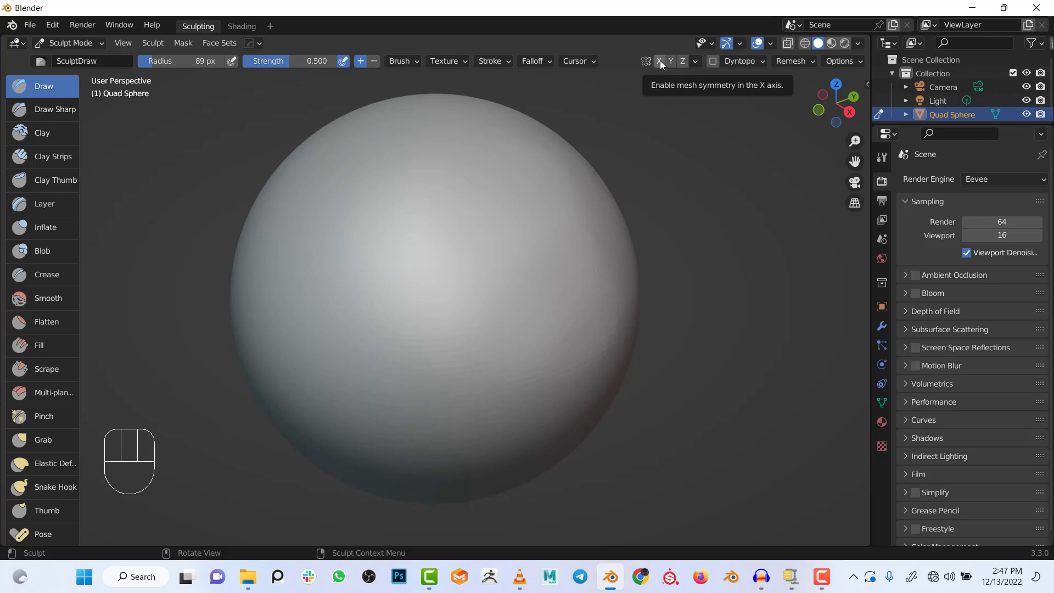
click(659, 61)
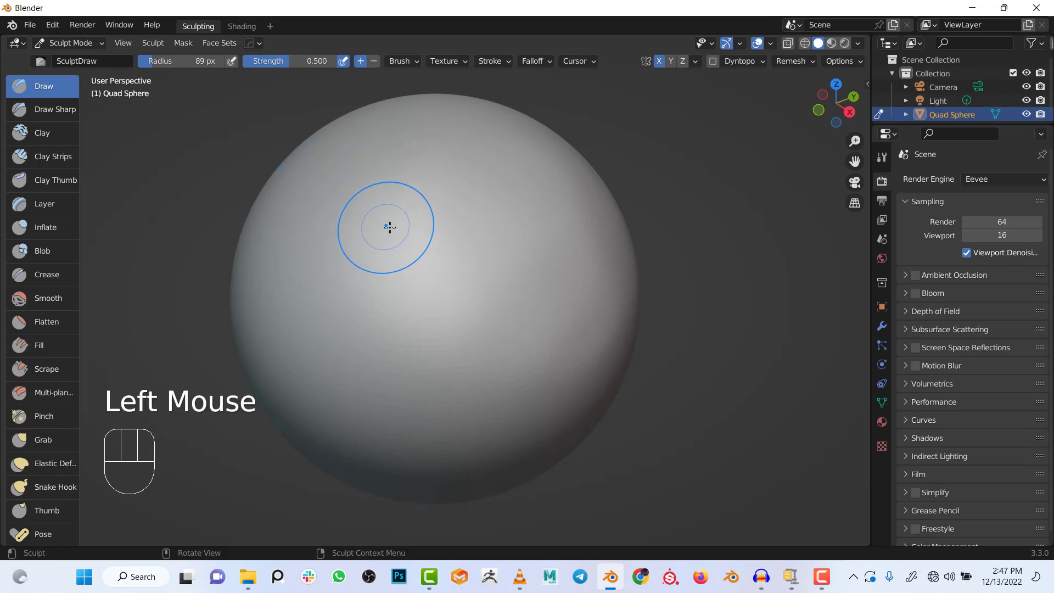
alt+middle_drag(390, 224, 544, 212)
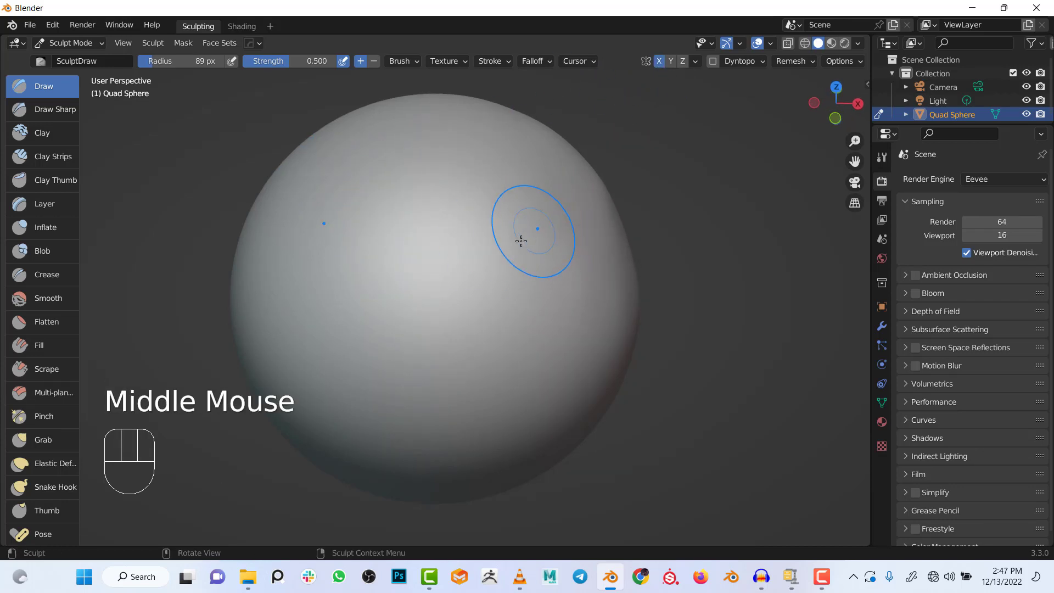
alt+middle_drag(524, 279, 536, 189)
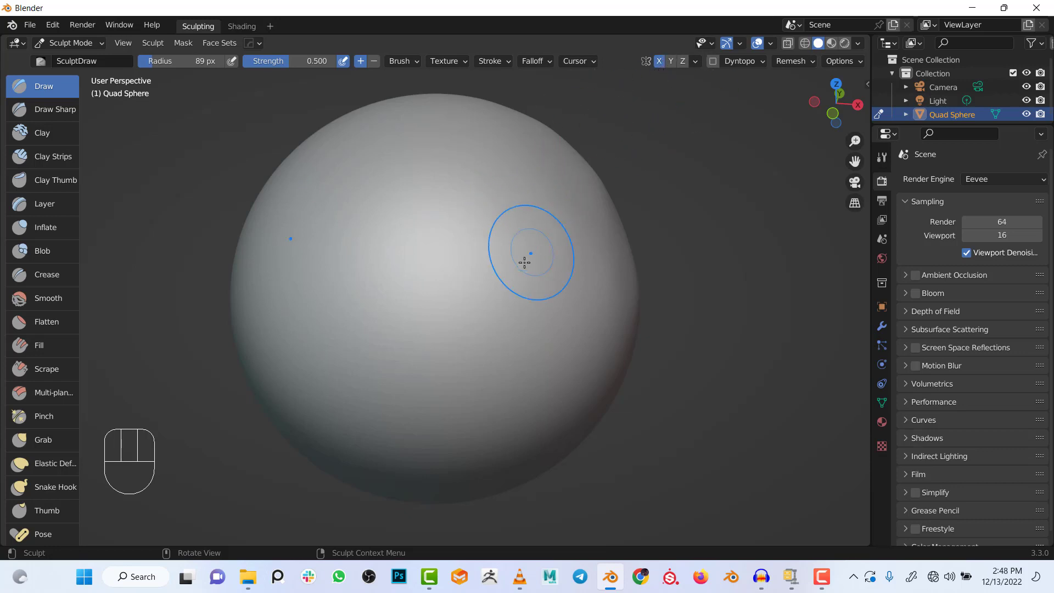
mouse_move(504, 216)
mouse_down()
mouse_move(515, 231)
mouse_move(513, 212)
mouse_up()
key(ctrl+z)
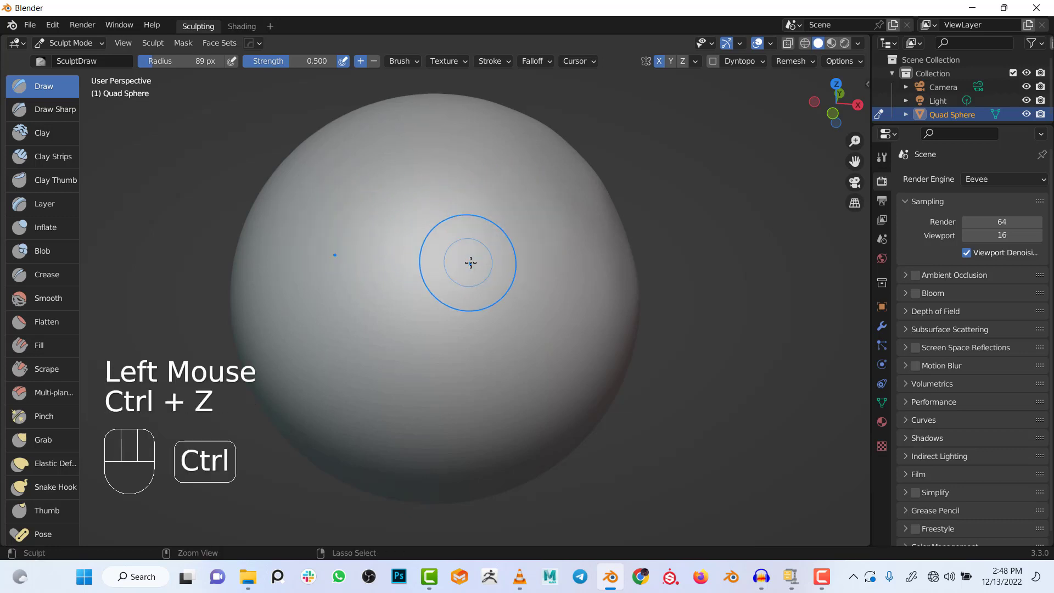
- Try sculpting a simple symmetrical face with carved eye sockets, a raised nose and a carved mouth, and undo it
shift+middle_drag(511, 289, 546, 177)
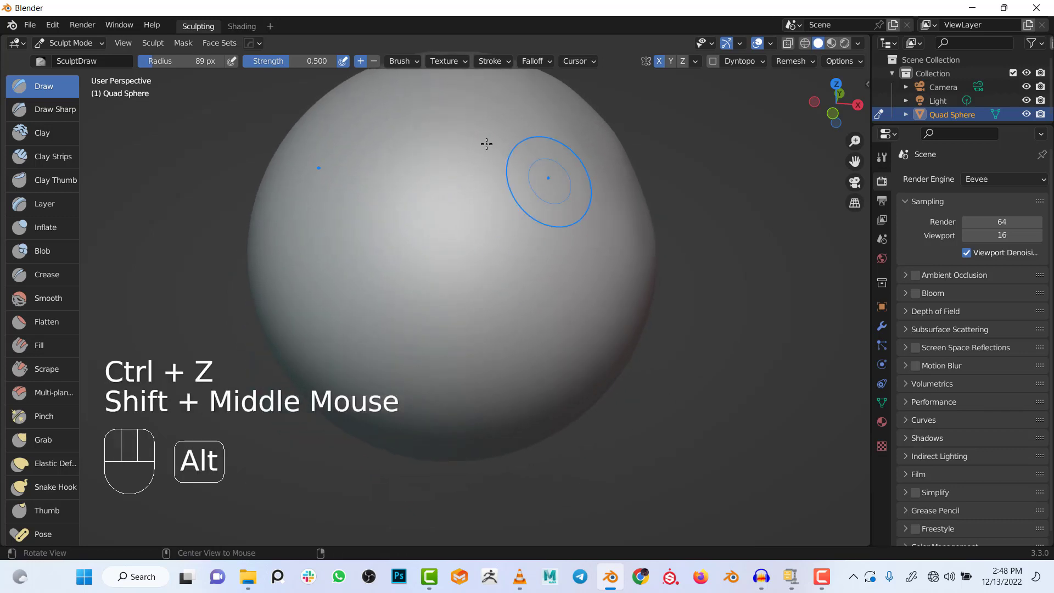
ctrl+drag(534, 197, 529, 203)
drag(417, 245, 414, 293)
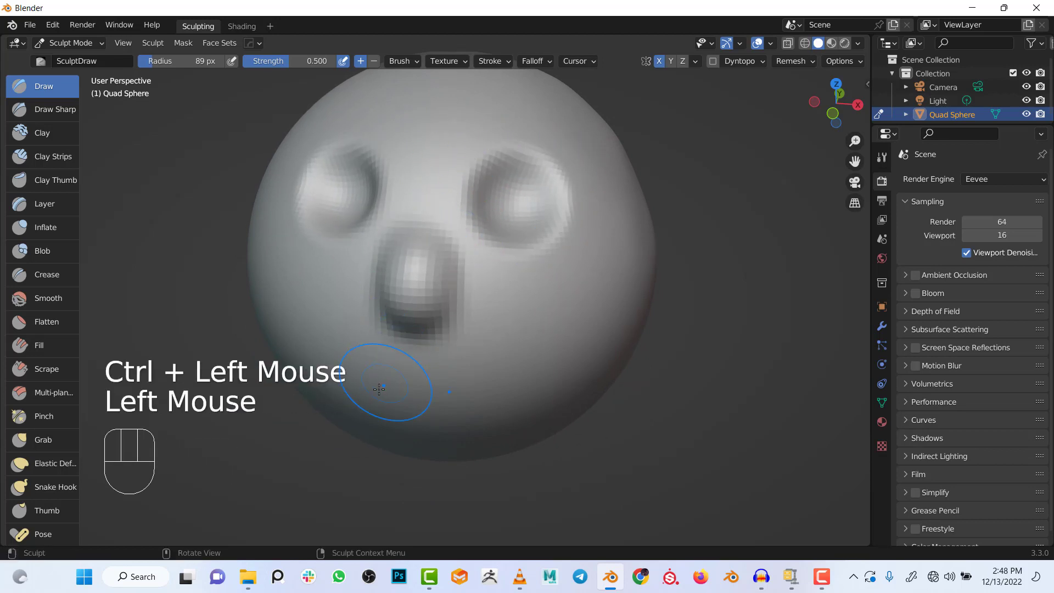
mouse_move(375, 391)
ctrl+mouse_down()
mouse_move(517, 348)
mouse_move(346, 372)
mouse_move(518, 350)
mouse_move(394, 362)
ctrl+mouse_up()
key(ctrl+z)
key(ctrl+z)
key(ctrl+z)
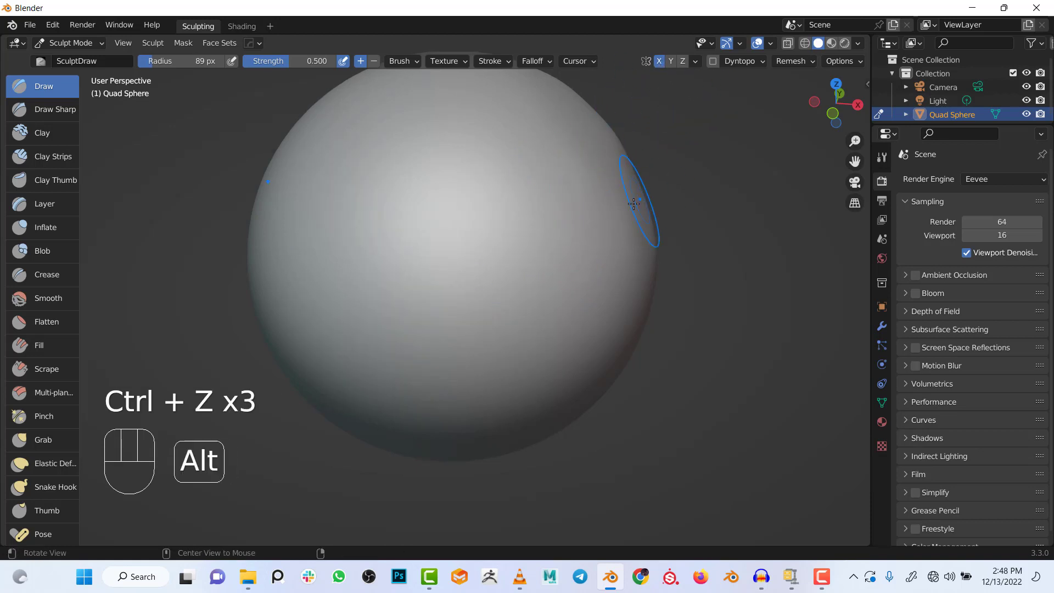
- Add Y symmetry and raise a mirrored bump on the sphere's side, and raise another above it with X symmetry turned off
middle_drag(633, 202, 567, 213)
shift+middle_drag(608, 166, 555, 246)
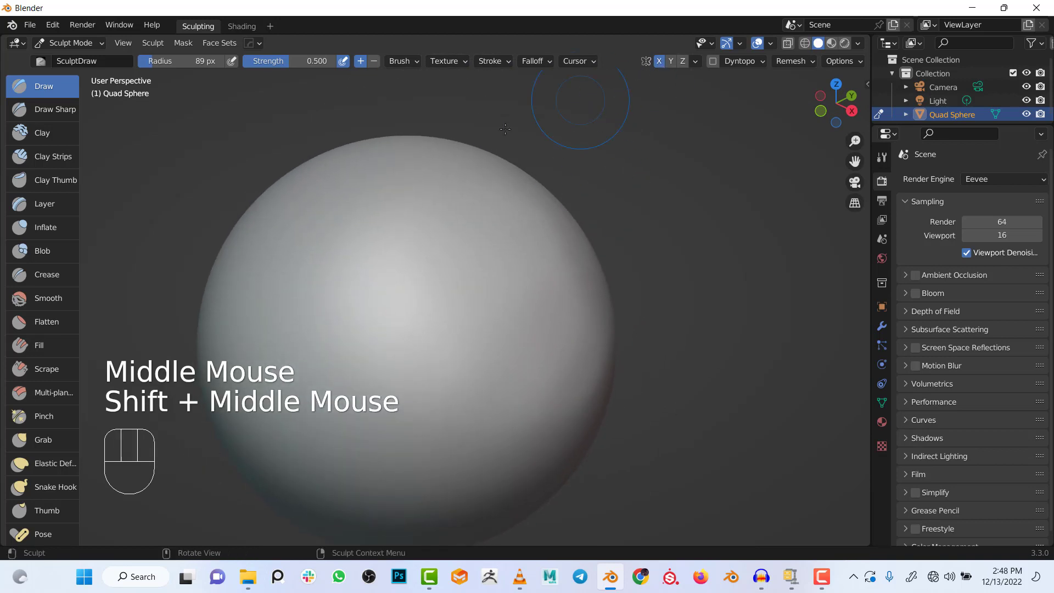
alt+middle_drag(505, 128, 590, 238)
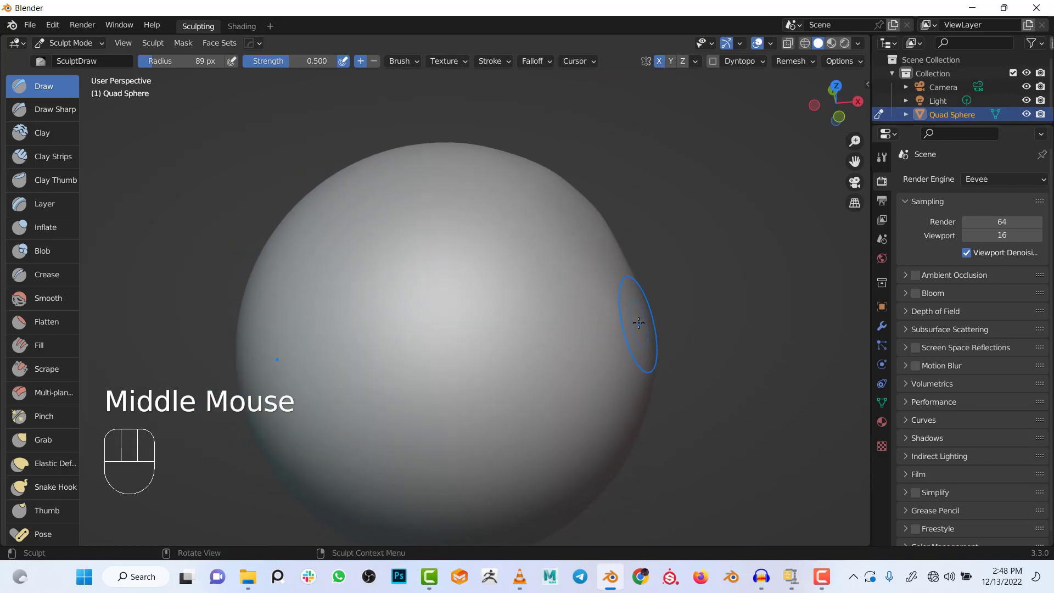
click(671, 61)
middle_drag(581, 231, 540, 248)
mouse_move(240, 268)
mouse_down()
mouse_move(205, 282)
mouse_move(236, 254)
mouse_move(207, 301)
mouse_move(198, 258)
mouse_up()
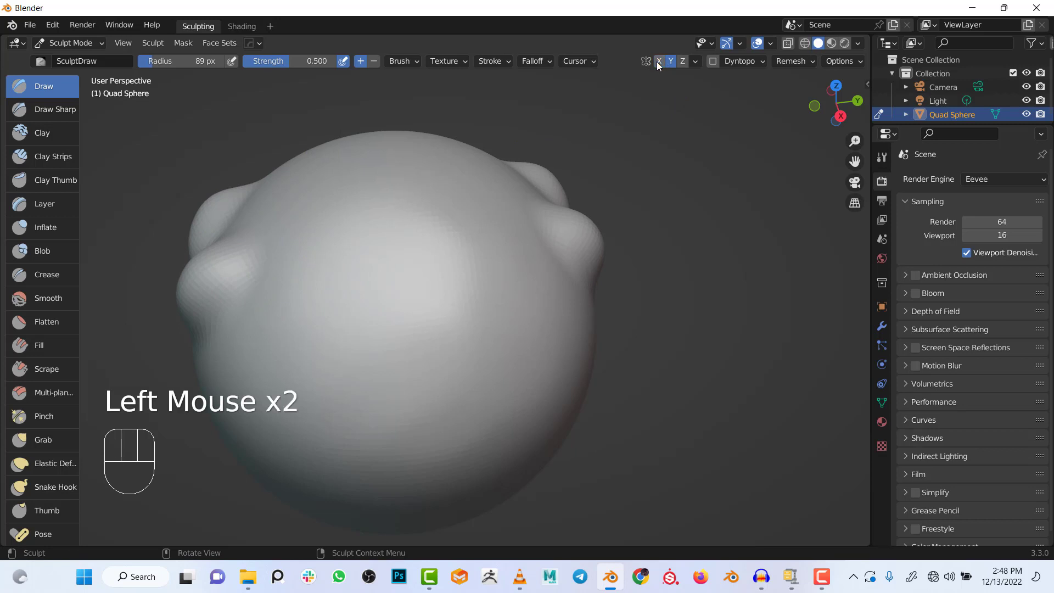
drag(239, 211, 242, 206)
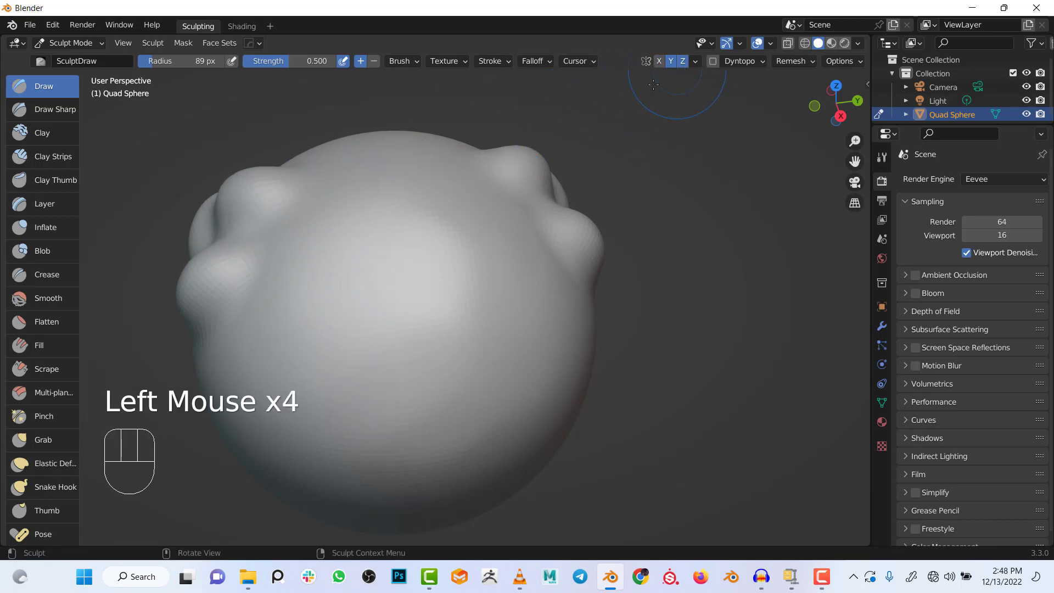
- With Y and Z symmetry enabled, raise a mirrored bump near the top of the sphere using the Draw brush
shift+middle_drag(529, 219, 522, 94)
drag(449, 109, 440, 118)
mouse_move(482, 265)
alt+middle_down()
mouse_move(500, 330)
mouse_move(453, 318)
mouse_move(521, 164)
mouse_move(678, 68)
alt+middle_up()
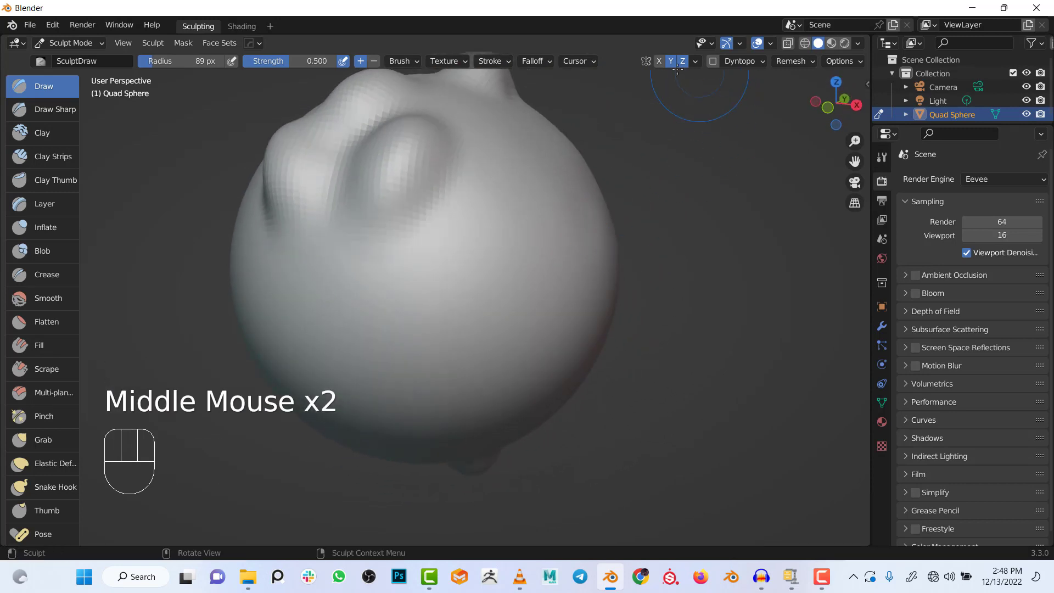
- Enable X symmetry together with Y and Z and raise several bumps mirrored across all three axes
click(659, 61)
mouse_move(440, 219)
alt+middle_down()
mouse_move(464, 219)
mouse_move(463, 308)
alt+middle_up()
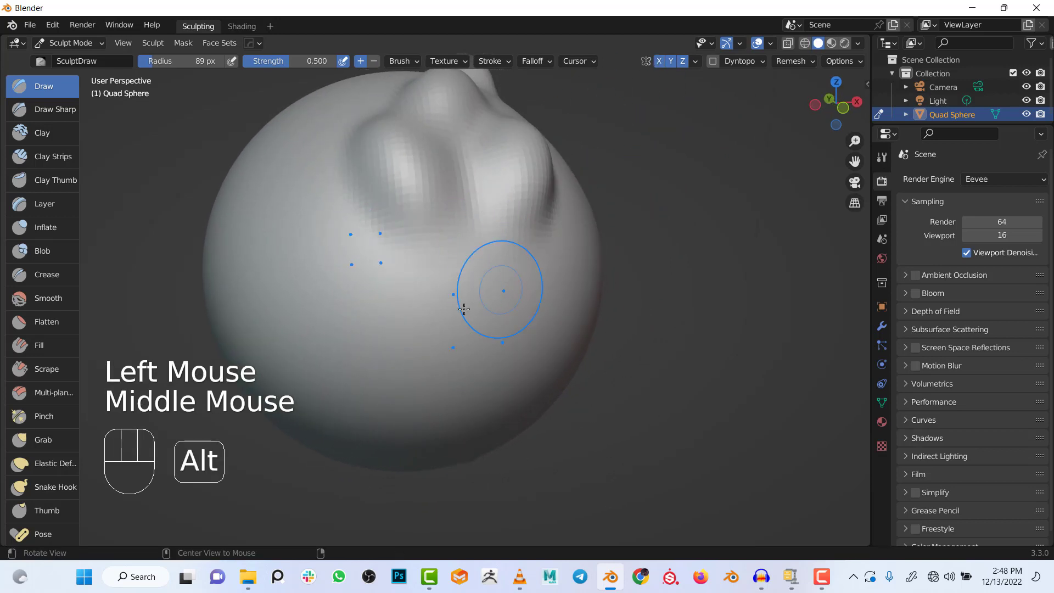
drag(481, 402, 481, 403)
mouse_move(508, 274)
middle_down()
mouse_move(479, 268)
mouse_move(487, 240)
middle_up()
mouse_move(519, 200)
mouse_down()
mouse_move(510, 225)
mouse_move(525, 179)
mouse_move(524, 258)
mouse_up()
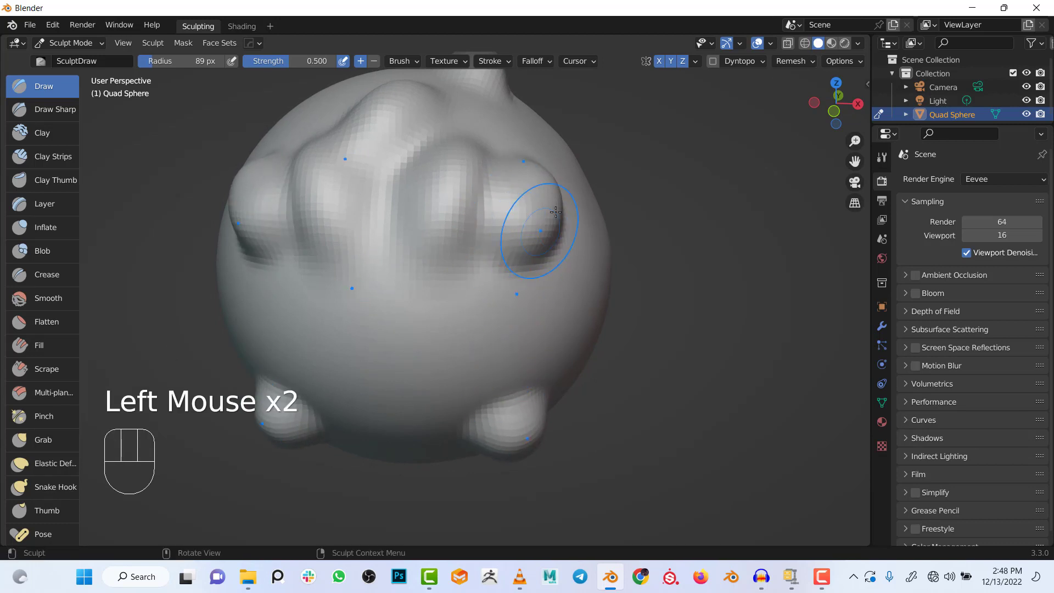
alt+middle_drag(481, 208, 400, 282)
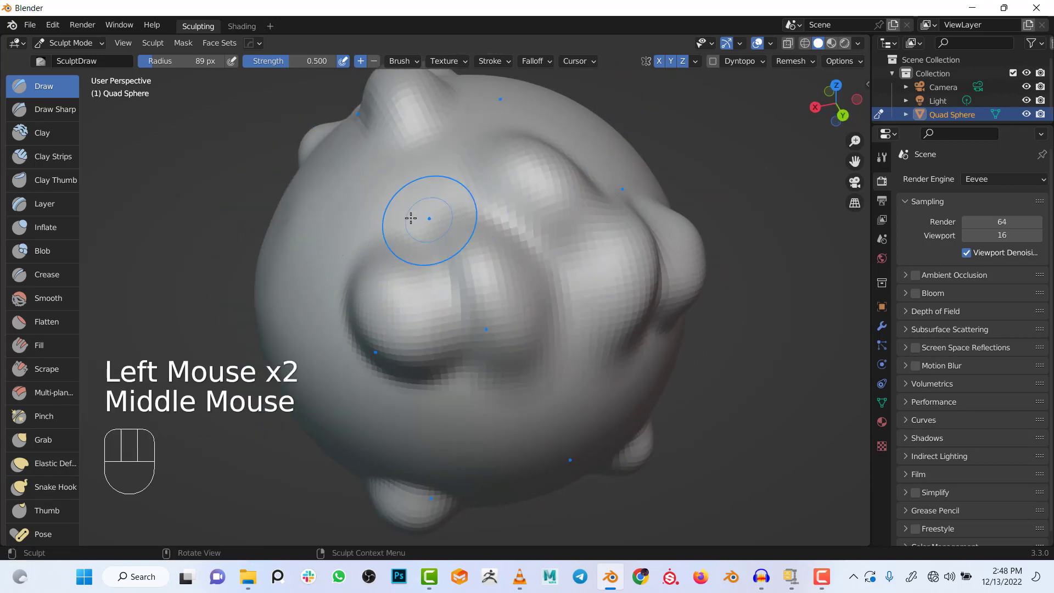
middle_drag(410, 218, 522, 224)
- Start a new file from the Sculpting template, discarding the unsaved changes
key(ctrl+n)
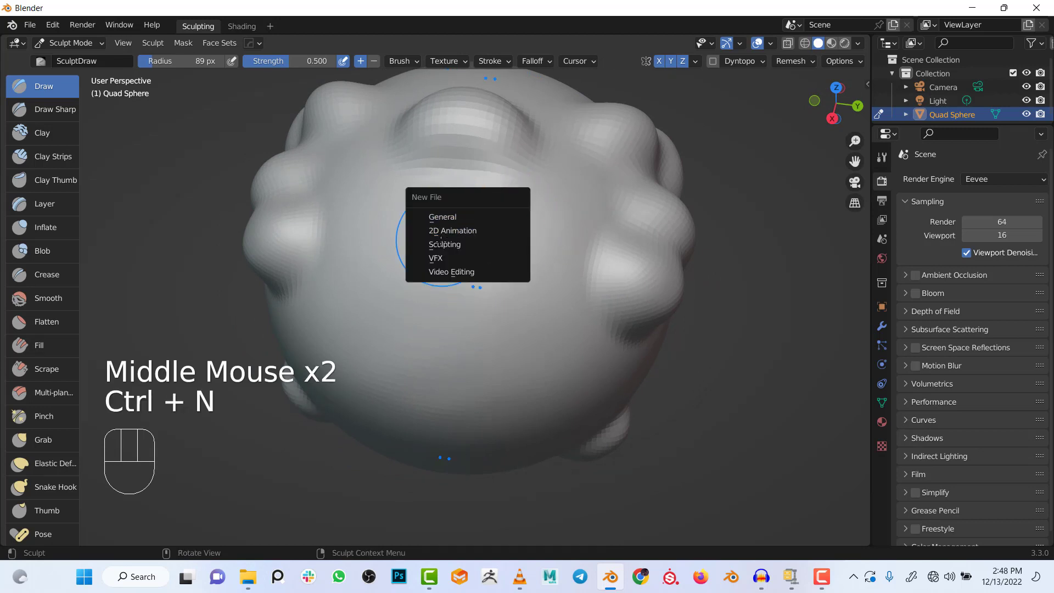
click(444, 244)
click(544, 308)
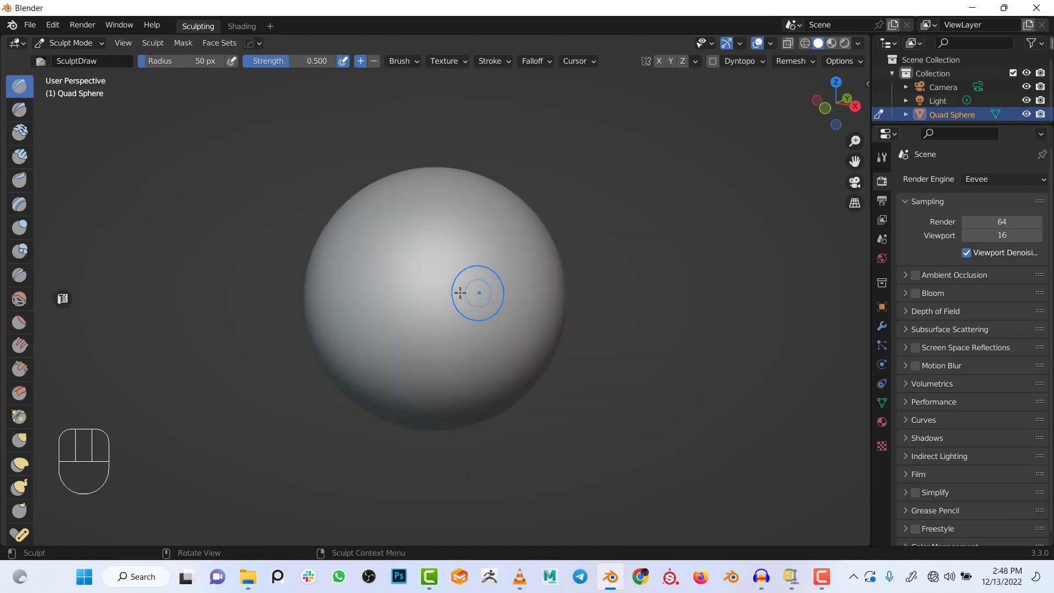
middle_drag(460, 293, 511, 230)
shift+middle_drag(616, 141, 543, 221)
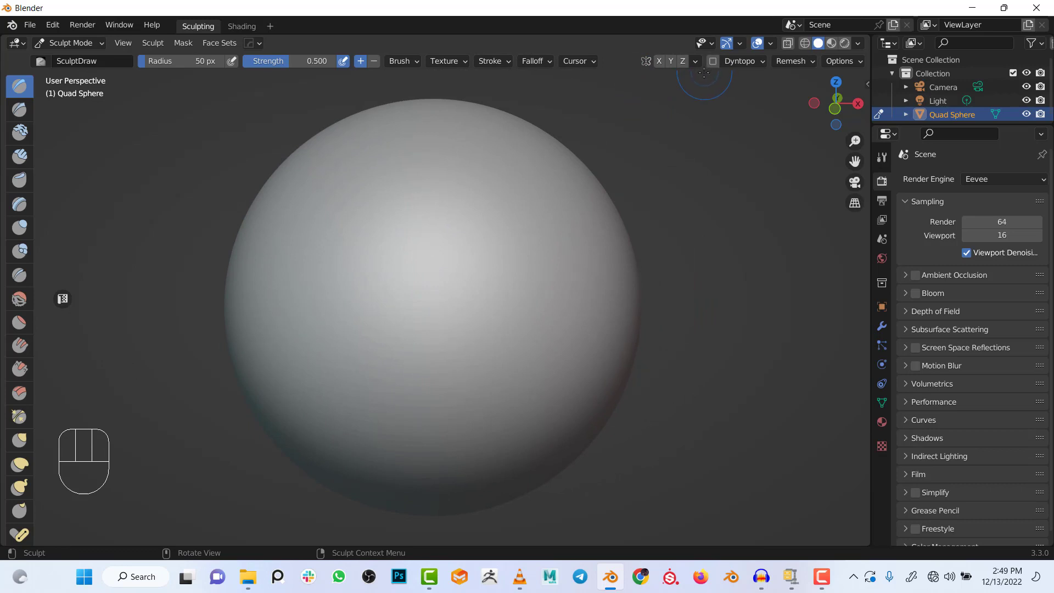
- Start a new General file, select its default cube and switch it to Sculpt Mode
key(ctrl+n)
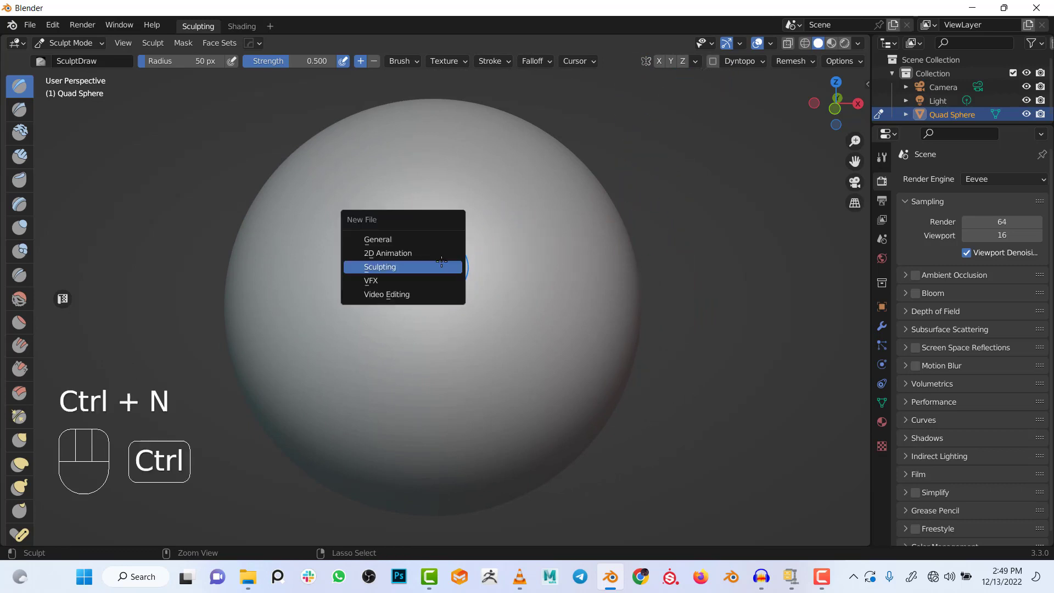
click(386, 242)
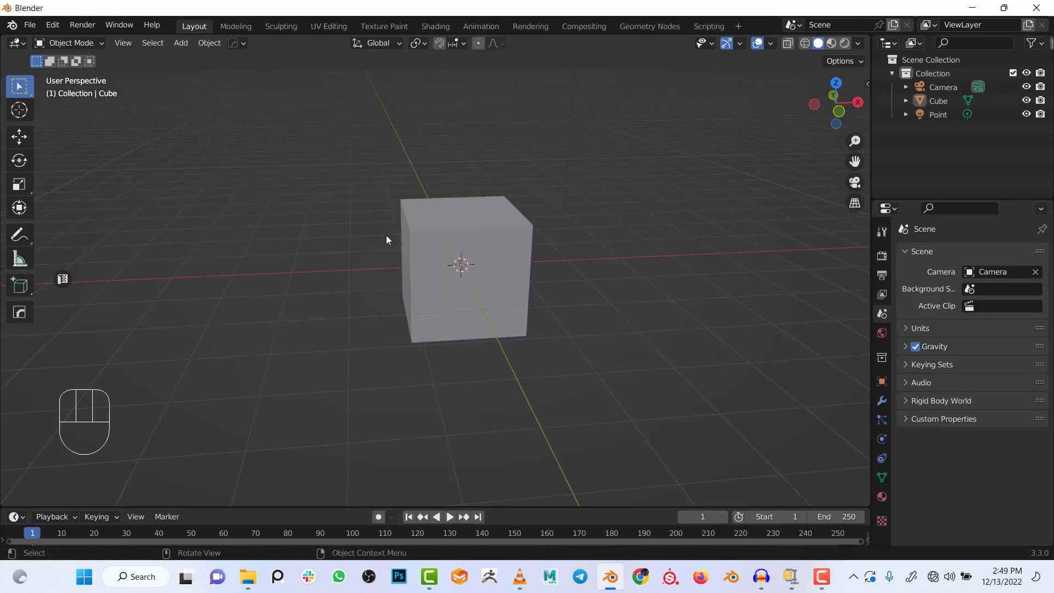
shift+middle_drag(489, 225, 357, 209)
click(410, 262)
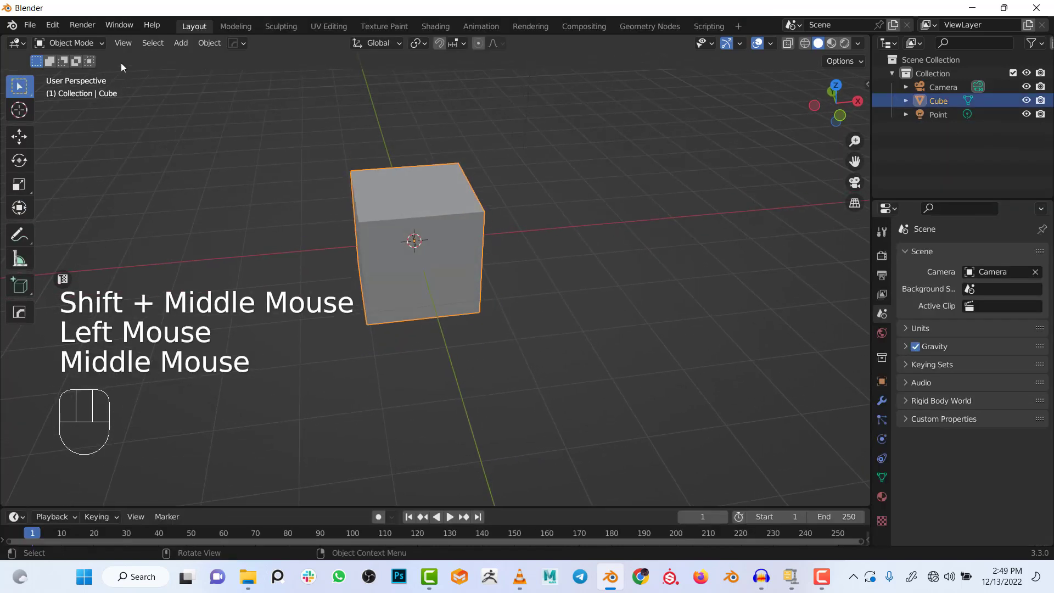
click(68, 43)
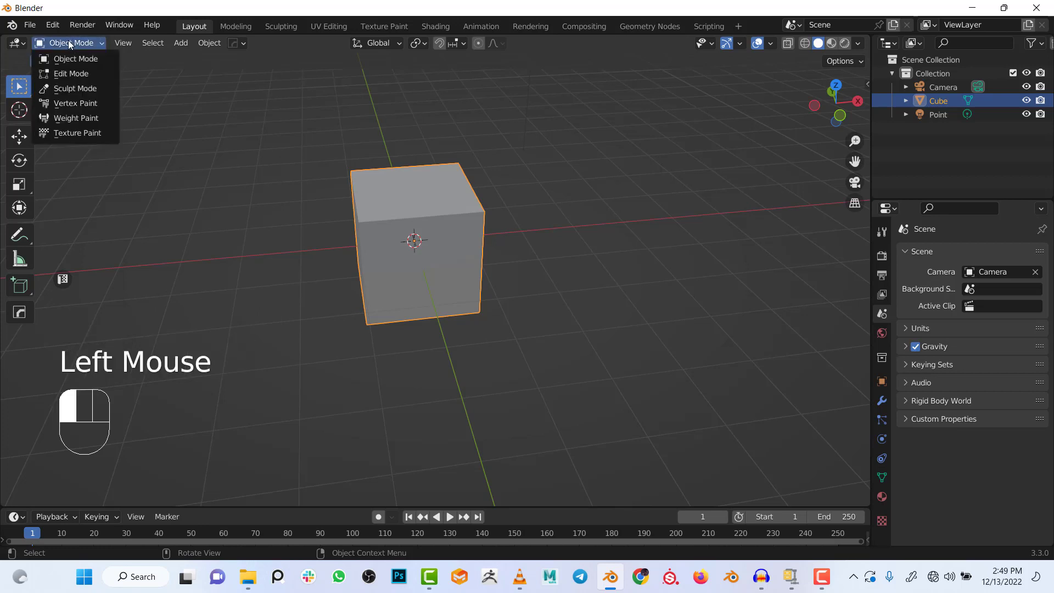
click(63, 92)
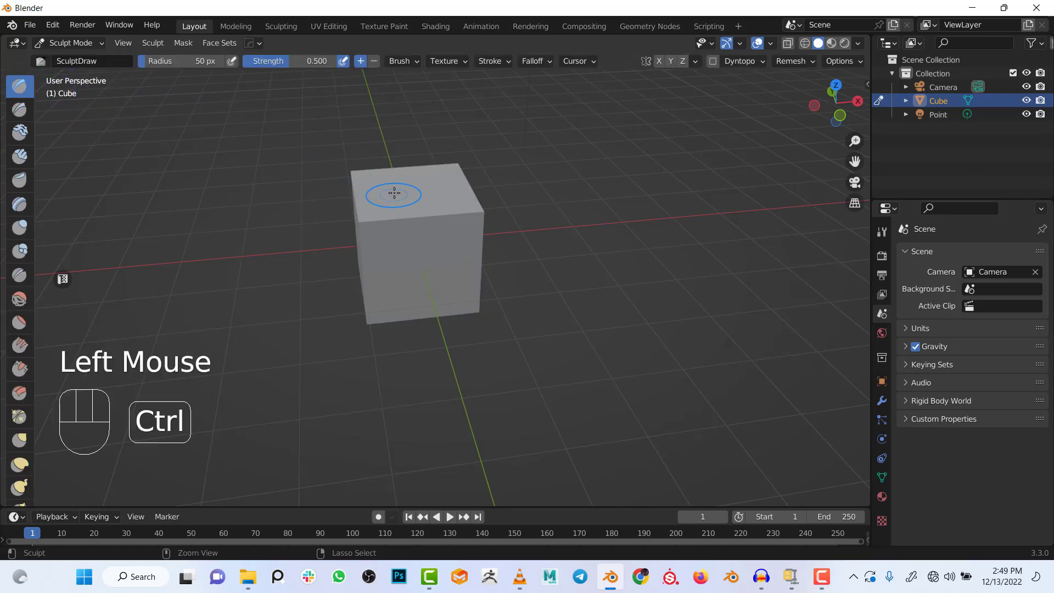
- Bring up the available interaction modes over the cube and choose Sculpt Mode again
key(ctrl+Tab)
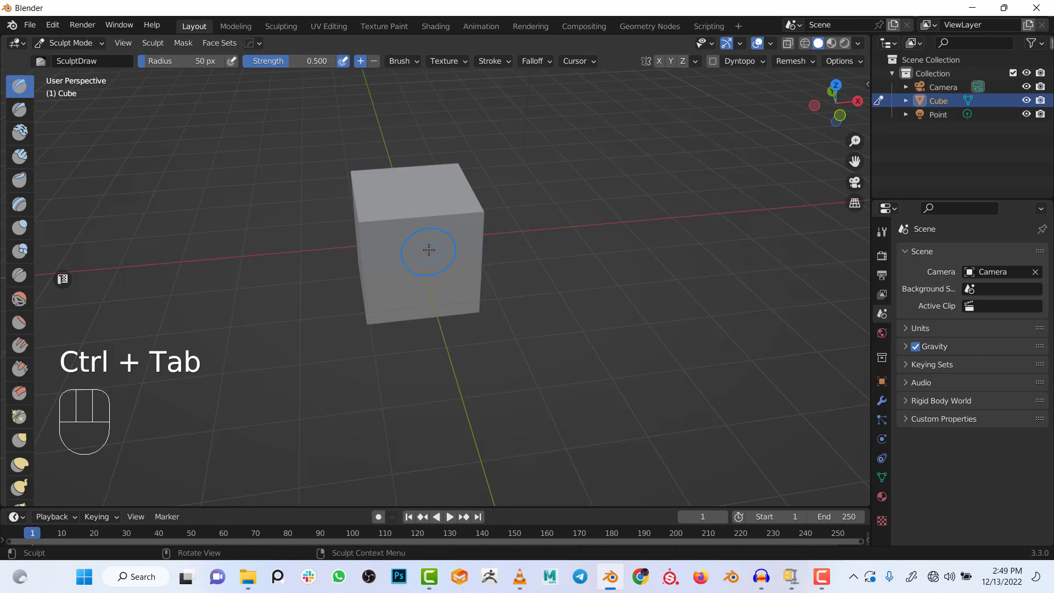
key(ctrl+Tab)
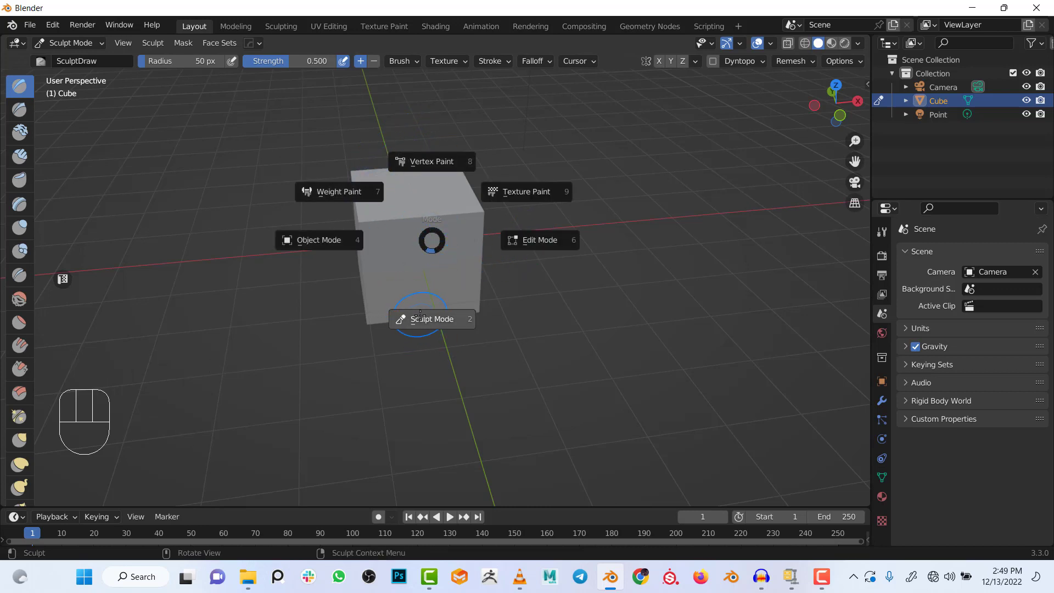
click(426, 308)
shift+middle_drag(447, 261, 443, 193)
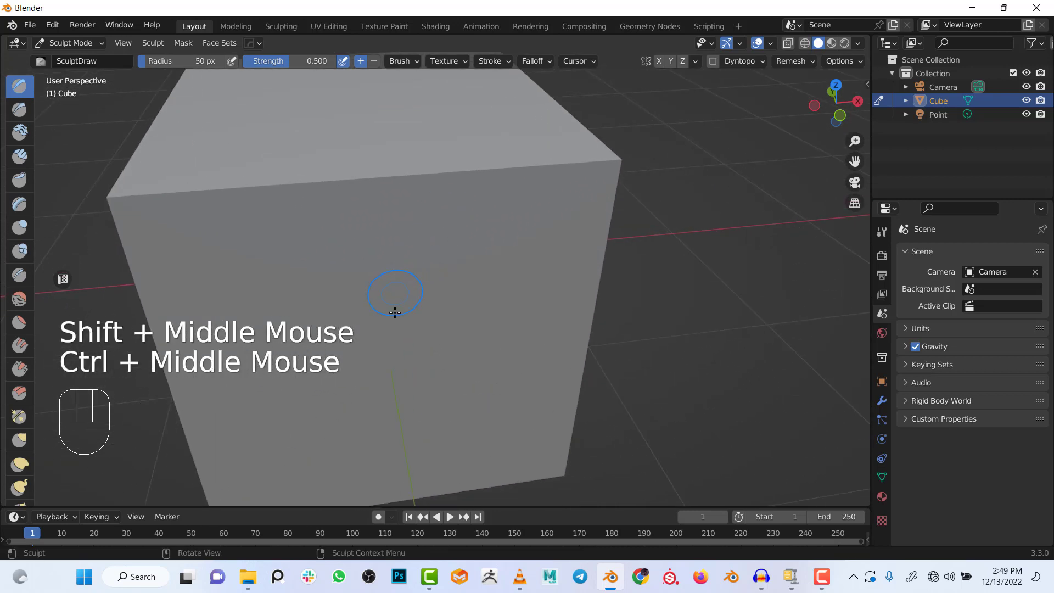
middle_drag(394, 311, 398, 263)
shift+middle_drag(414, 368, 416, 351)
ctrl+middle_drag(479, 393, 486, 426)
key(shift)
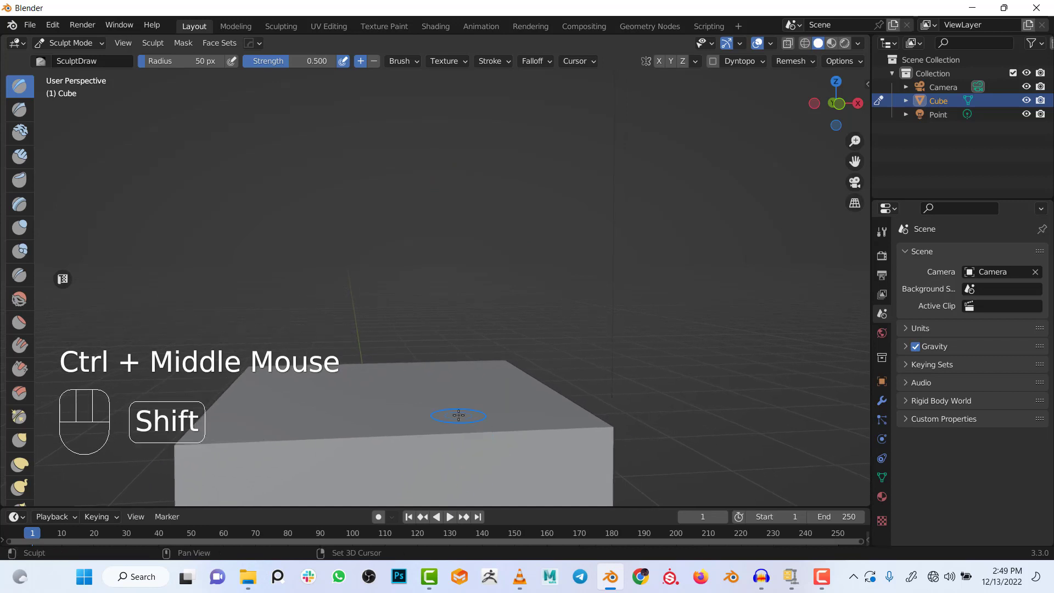
- Switch to the Crease brush and try several strokes on the cube's front face
key(shift+c)
scroll(470, 247, down, 4)
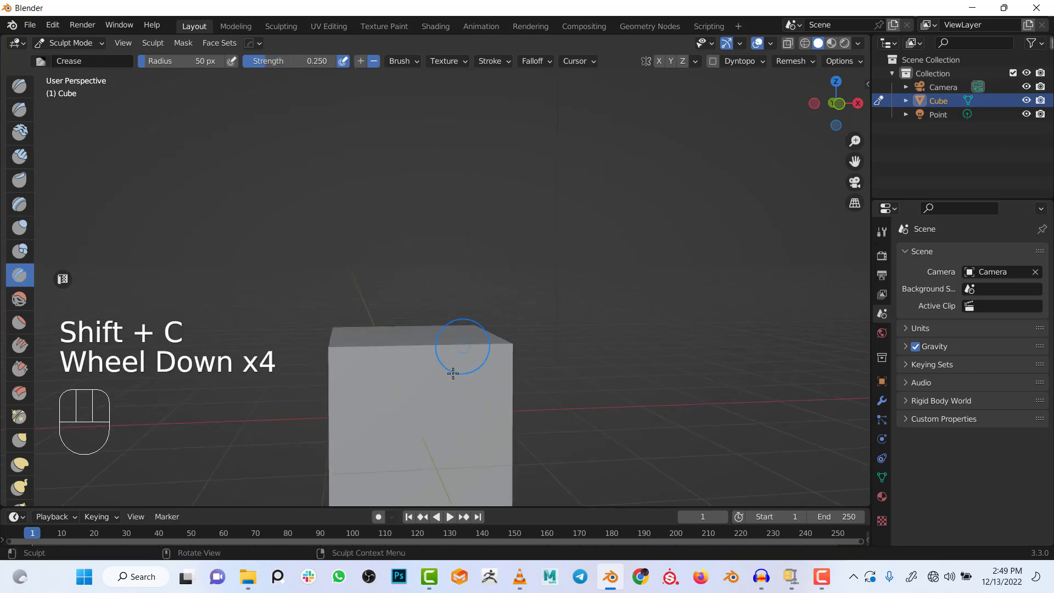
shift+middle_drag(459, 263, 457, 231)
scroll(455, 238, up, 2)
click(398, 361)
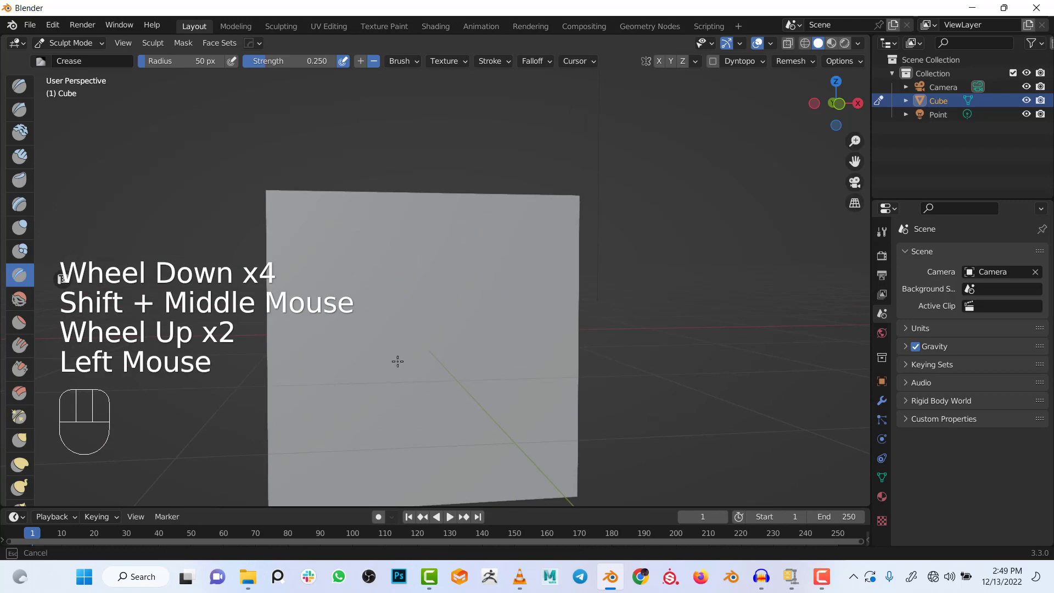
drag(398, 378, 399, 386)
drag(414, 330, 436, 305)
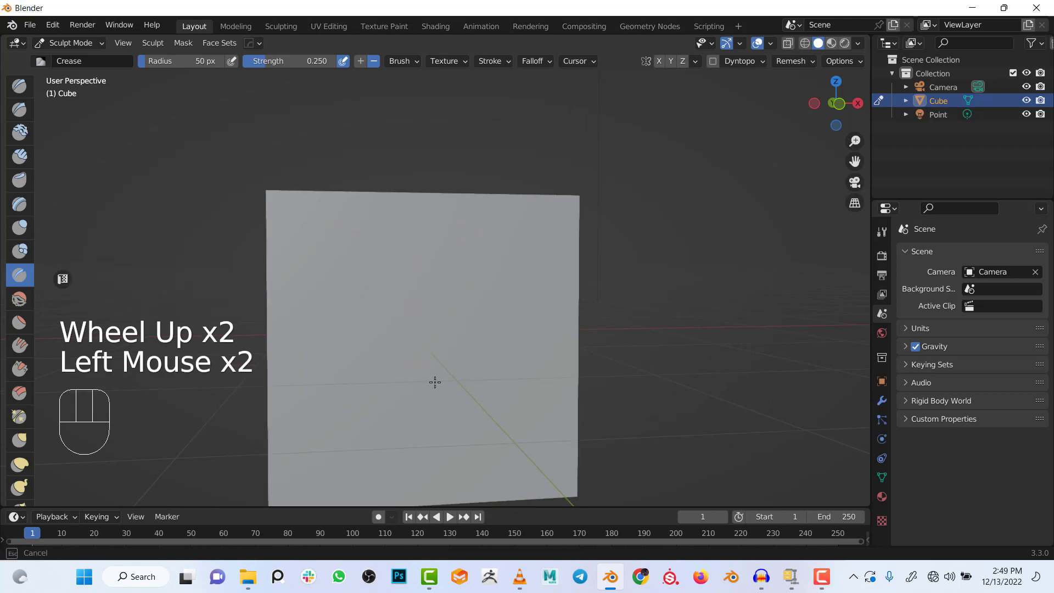
drag(434, 382, 440, 337)
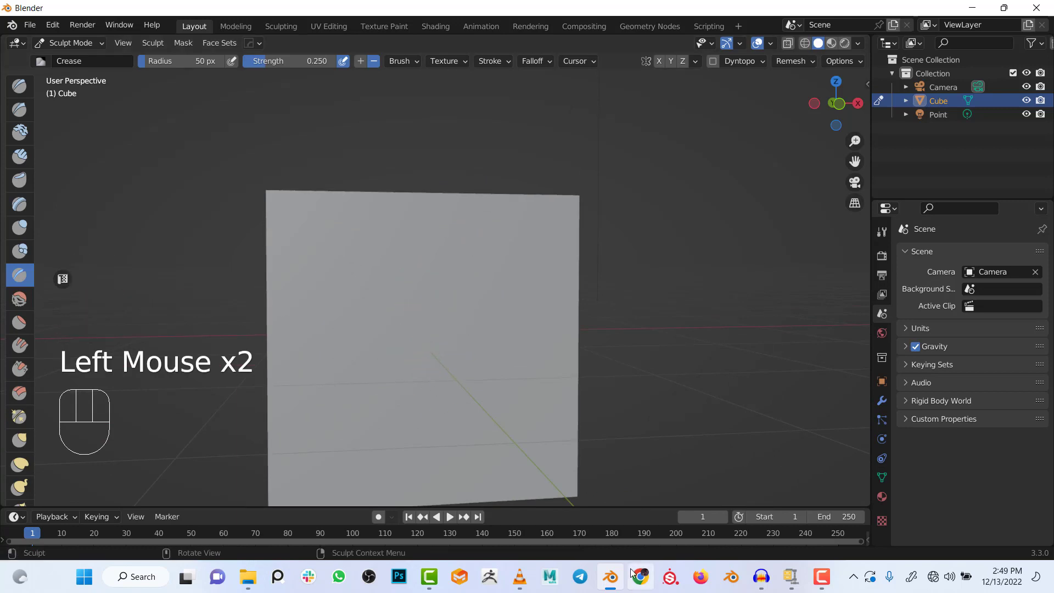
- Return the cube to Object Mode and frame it in the viewport
drag(831, 137, 686, 187)
key(shift+c)
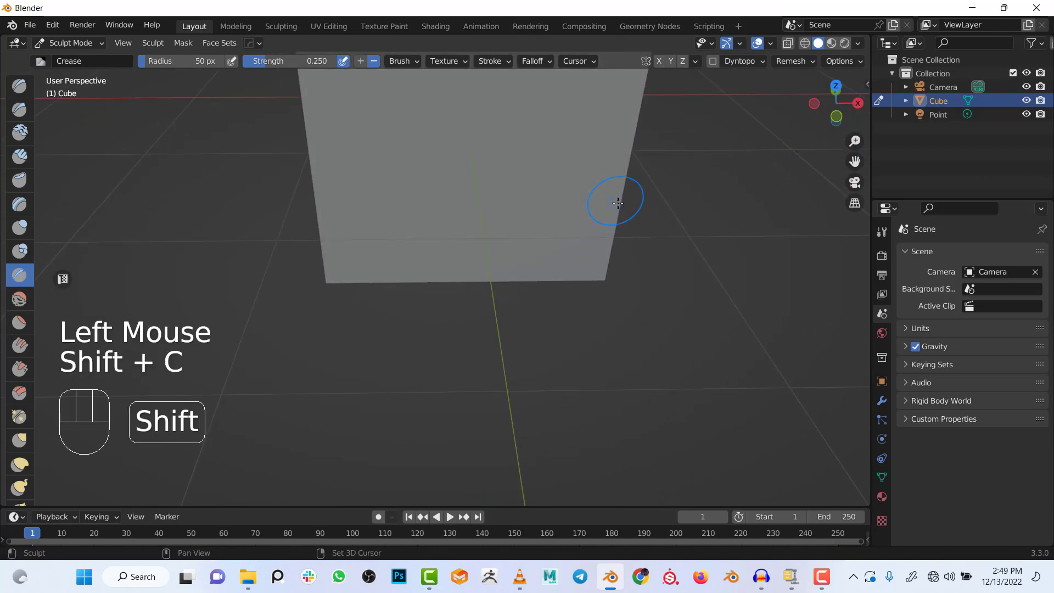
key(ctrl+Tab)
key(shift+c)
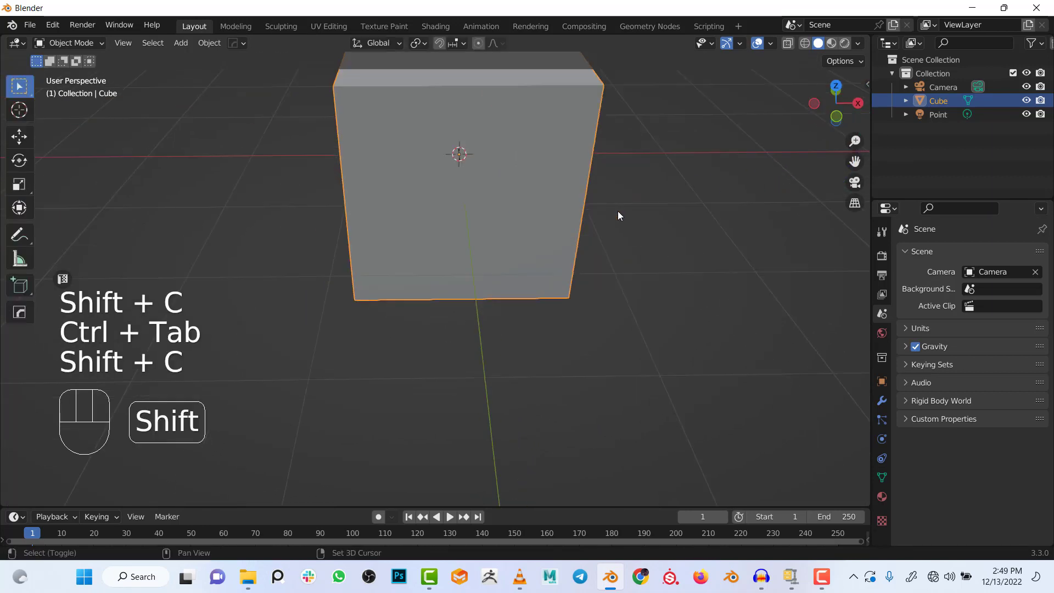
key(KP_Decimal)
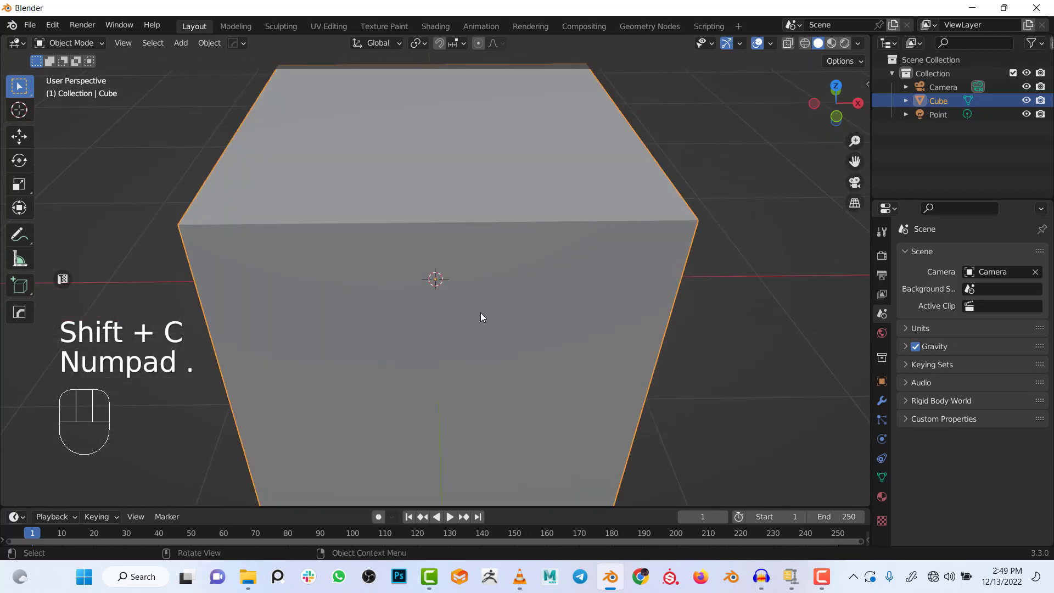
- Enable the Wireframe geometry overlay so the cube's edges are drawn
alt+middle_drag(472, 315, 569, 294)
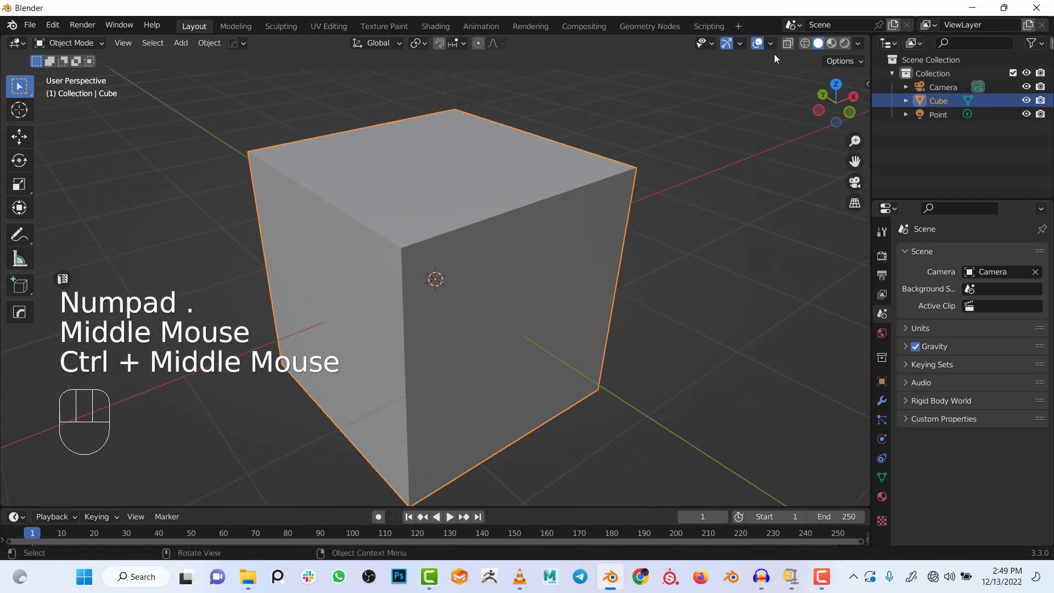
click(771, 44)
click(687, 270)
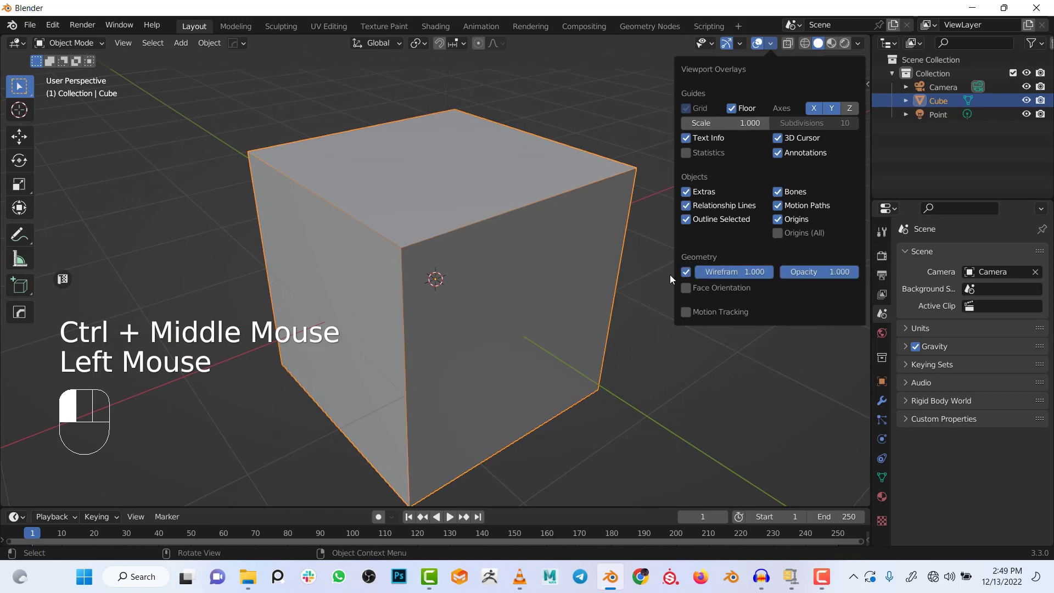
mouse_move(440, 327)
alt+middle_down()
mouse_move(414, 312)
mouse_move(431, 315)
alt+middle_up()
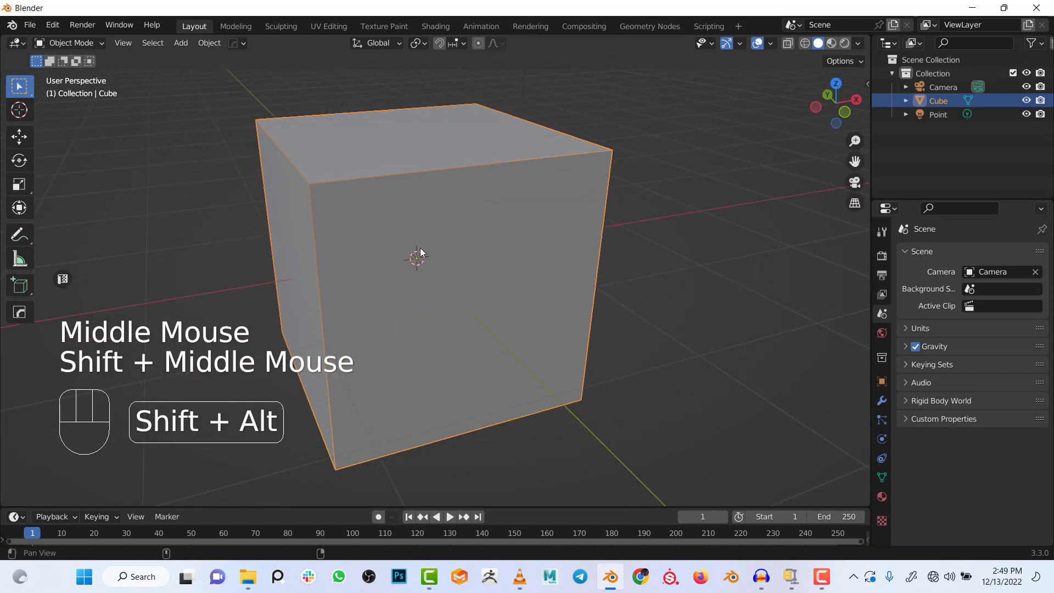
- Switch the cube back to Sculpt Mode
shift+middle_drag(419, 248, 436, 263)
key(ctrl+Tab)
key(2)
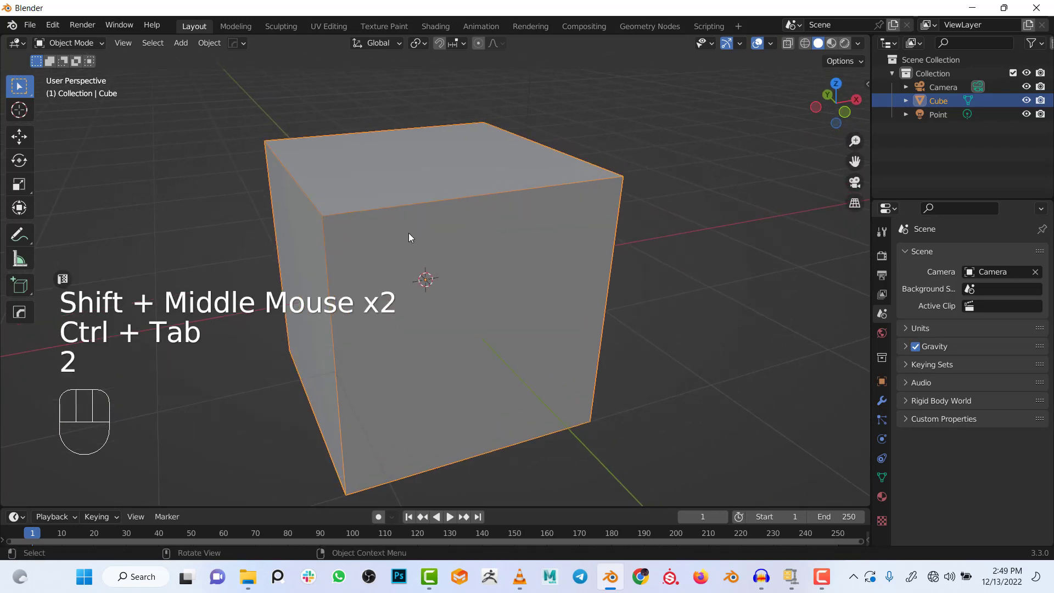
key(ctrl+Tab)
mouse_move(329, 207)
shift+middle_down()
mouse_move(377, 207)
mouse_move(449, 250)
mouse_move(407, 239)
mouse_move(426, 242)
shift+middle_up()
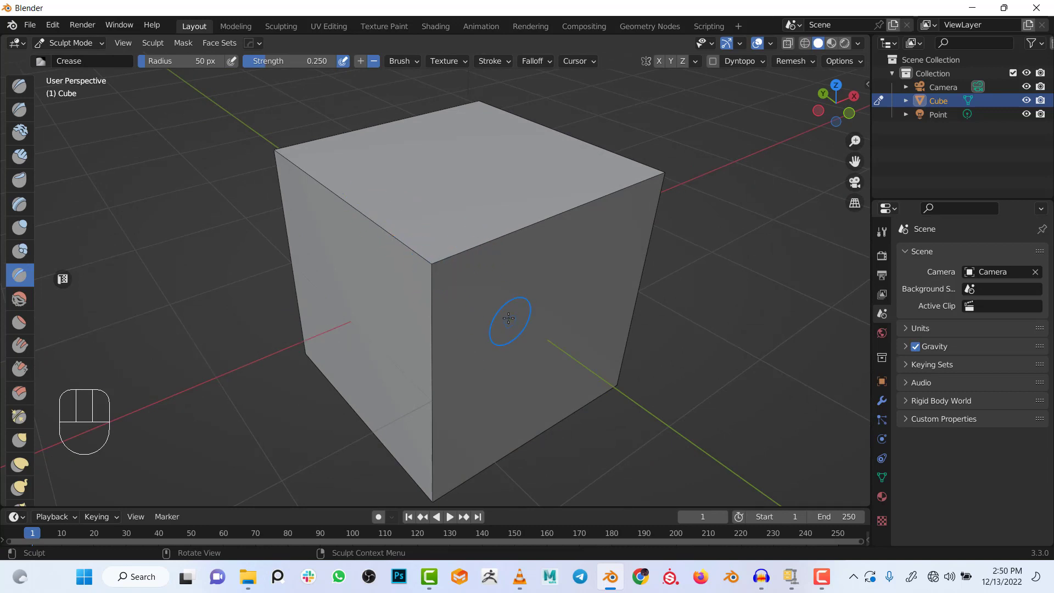
- Try a Crease stroke on the cube's side face and its upper front corner, and undo the corner stroke
middle_drag(509, 318, 538, 260)
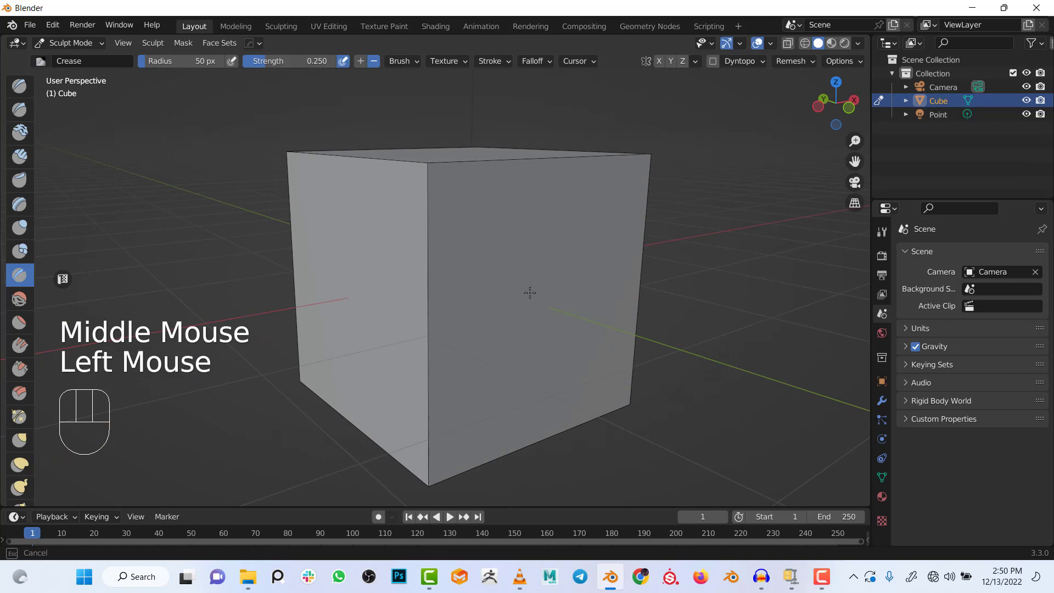
mouse_move(428, 164)
mouse_down()
mouse_move(420, 174)
mouse_move(439, 166)
mouse_up()
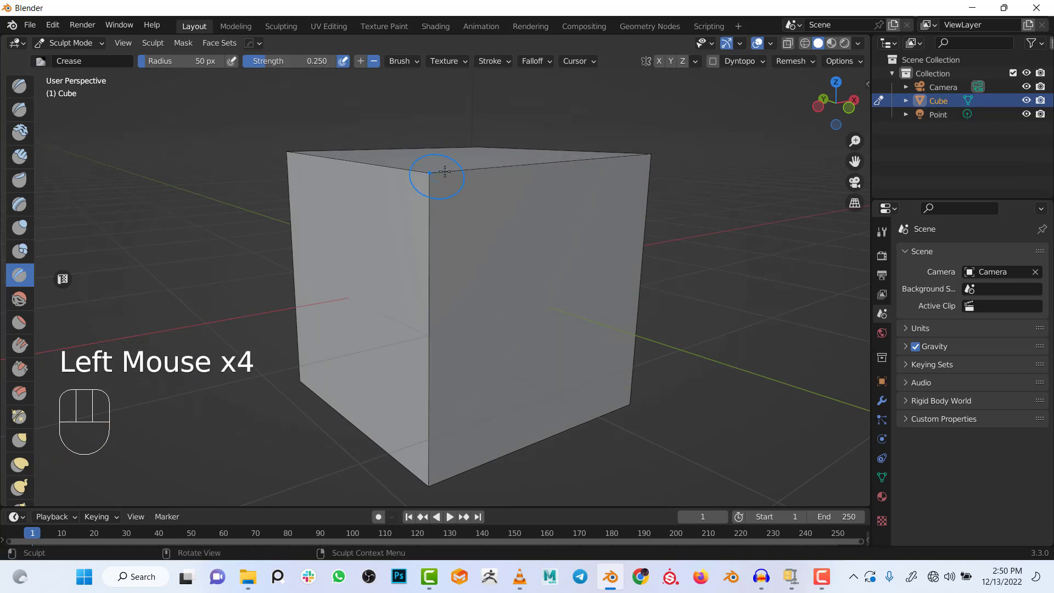
key(ctrl+z)
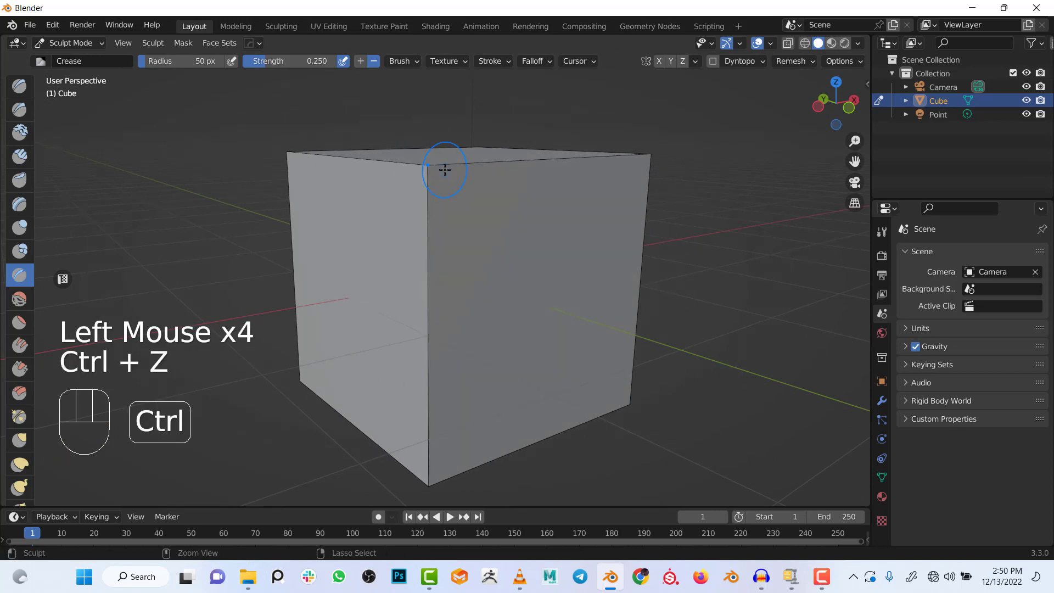
- Switch to the Draw brush and try raising the cube's upper front corner with repeated dabs
click(19, 86)
drag(427, 166, 429, 166)
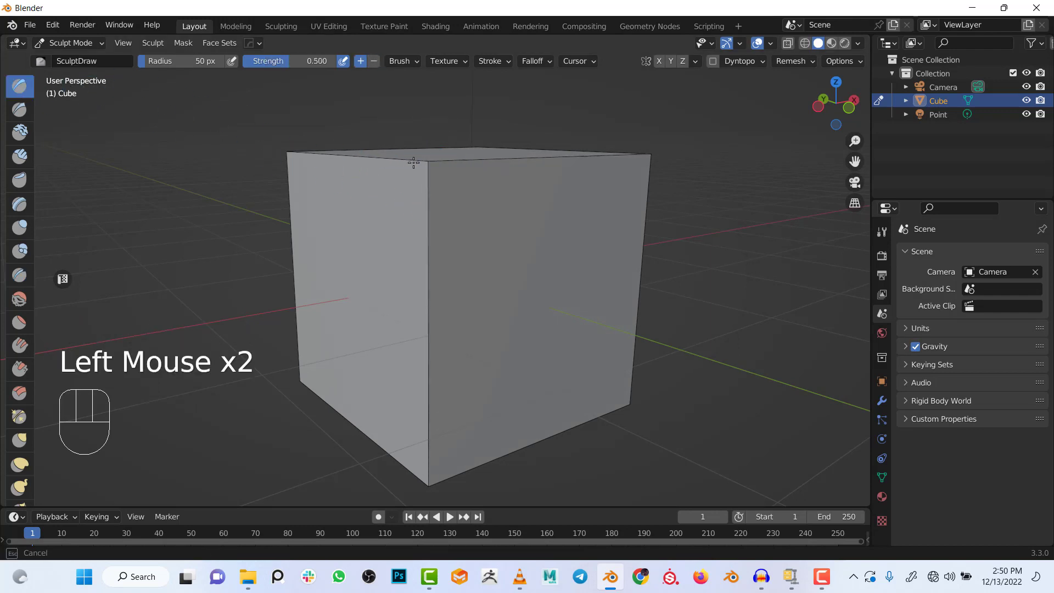
click(414, 165)
click(416, 169)
click(422, 159)
click(425, 159)
click(428, 159)
click(428, 160)
click(427, 160)
click(426, 160)
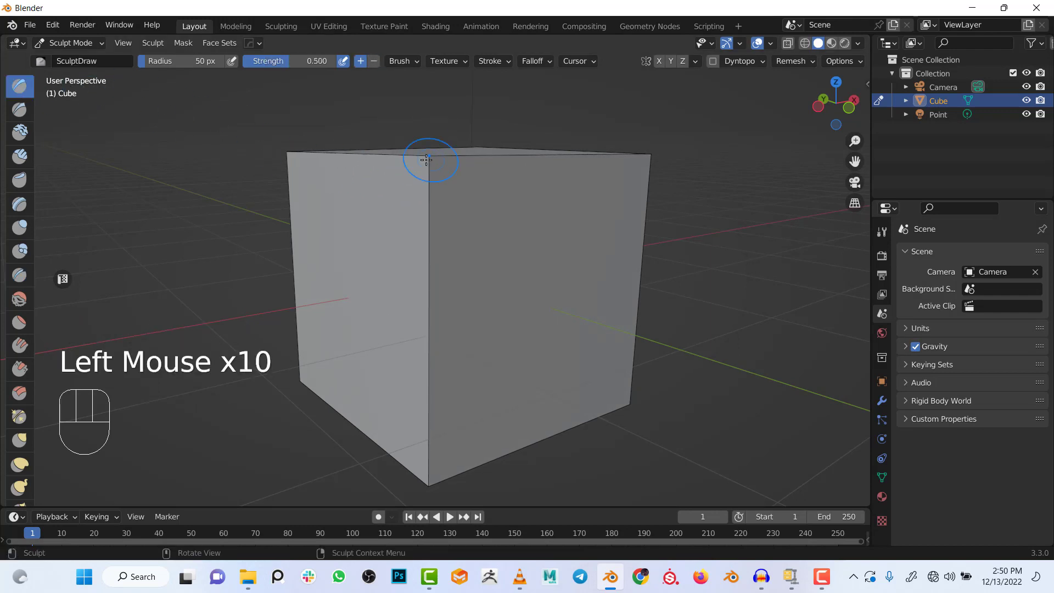
click(426, 160)
click(425, 160)
click(426, 160)
middle_drag(427, 160, 472, 282)
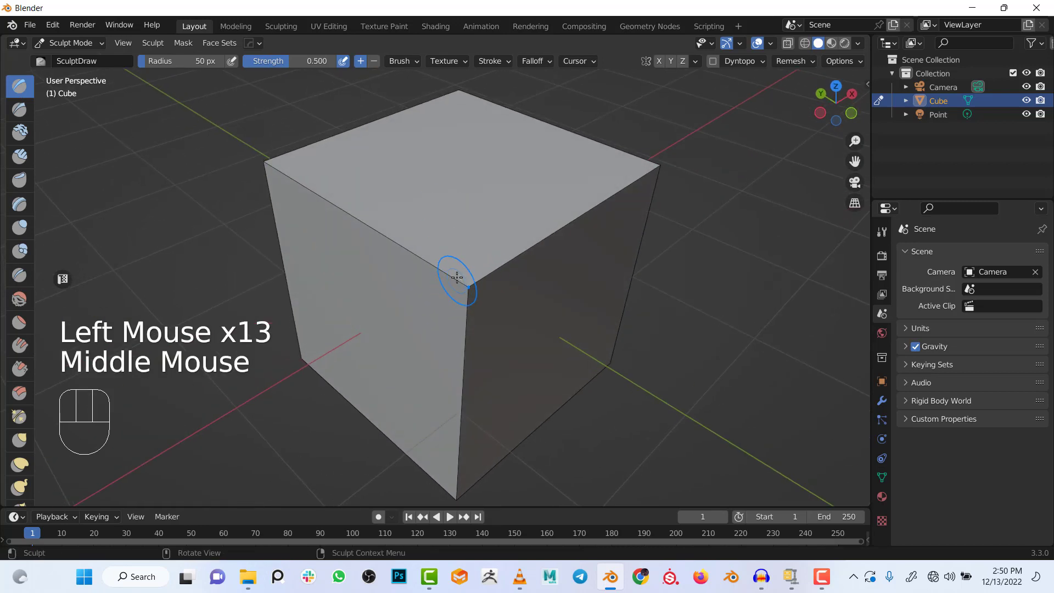
- Undo the Draw brush dabs on the cube's corner
key(ctrl+z)
key(ctrl+z)
key(ctrl+z)
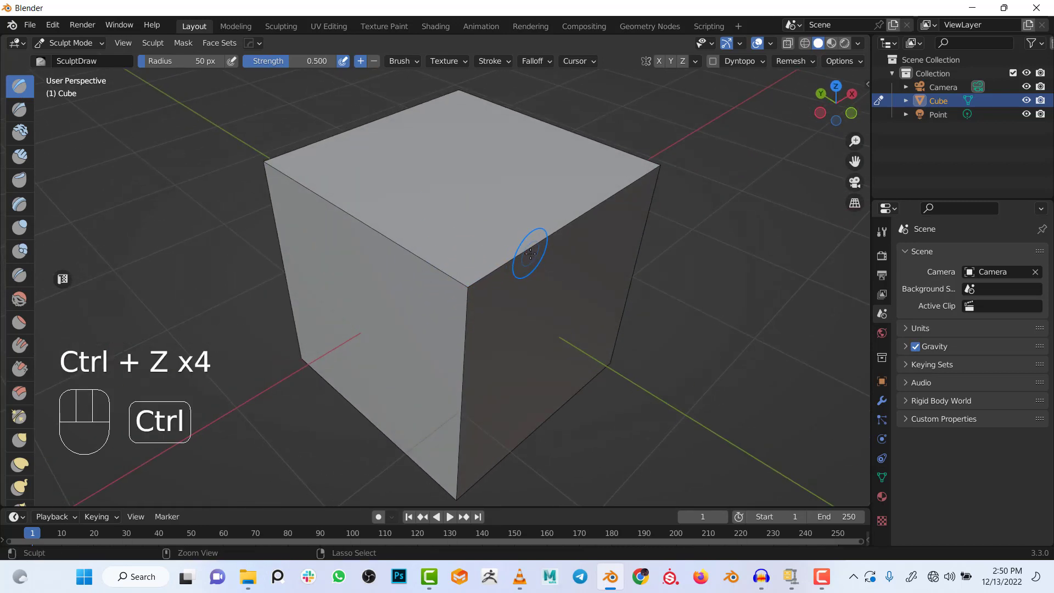
- Enter Edit Mode and add six evenly spaced, unslid loop cuts across the cube
key(Tab)
key(ctrl+r)
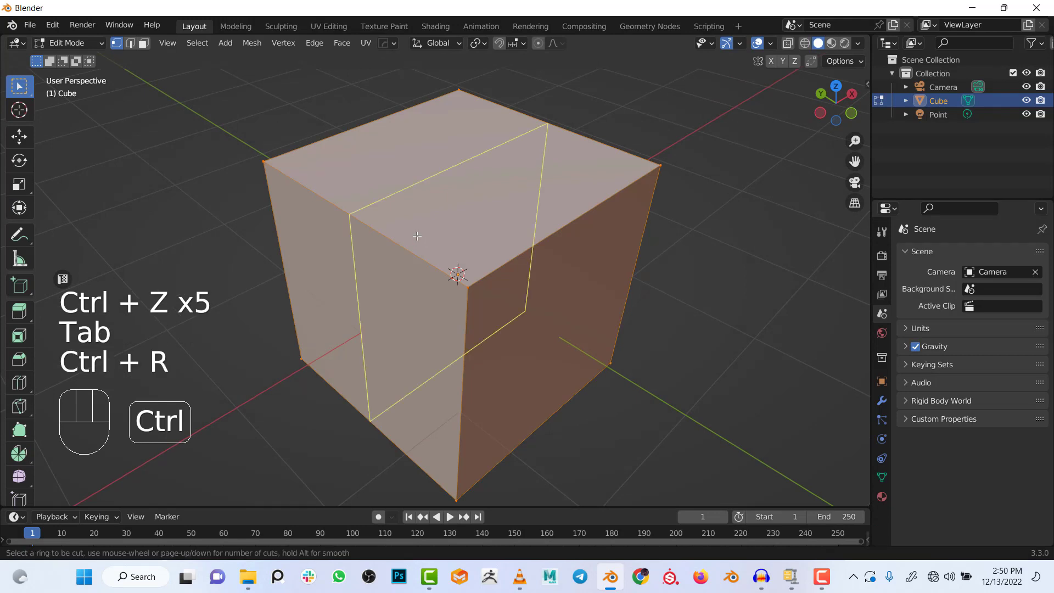
scroll(418, 238, up, 1)
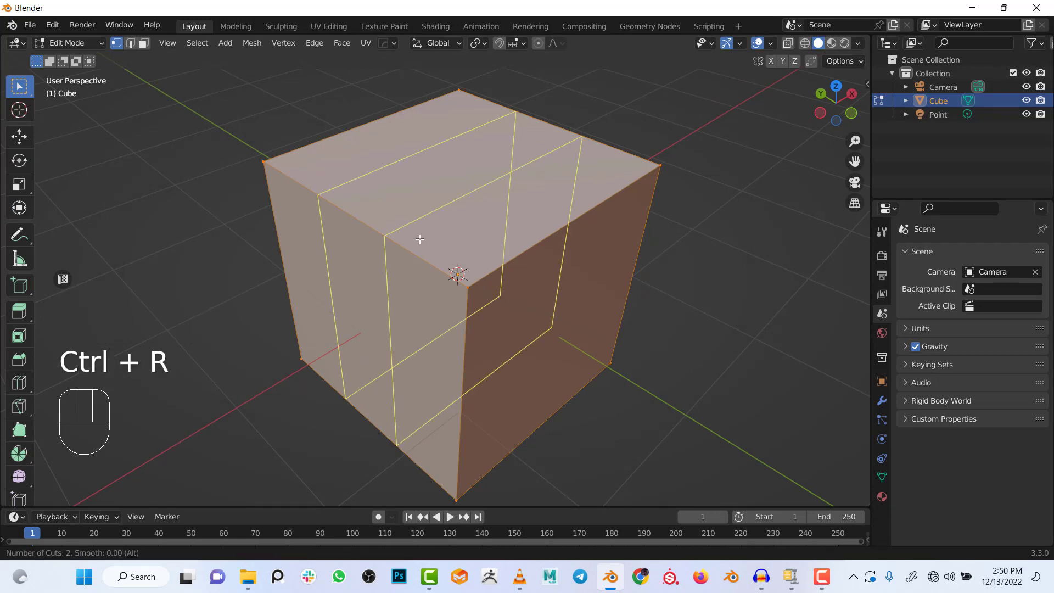
scroll(420, 240, up, 4)
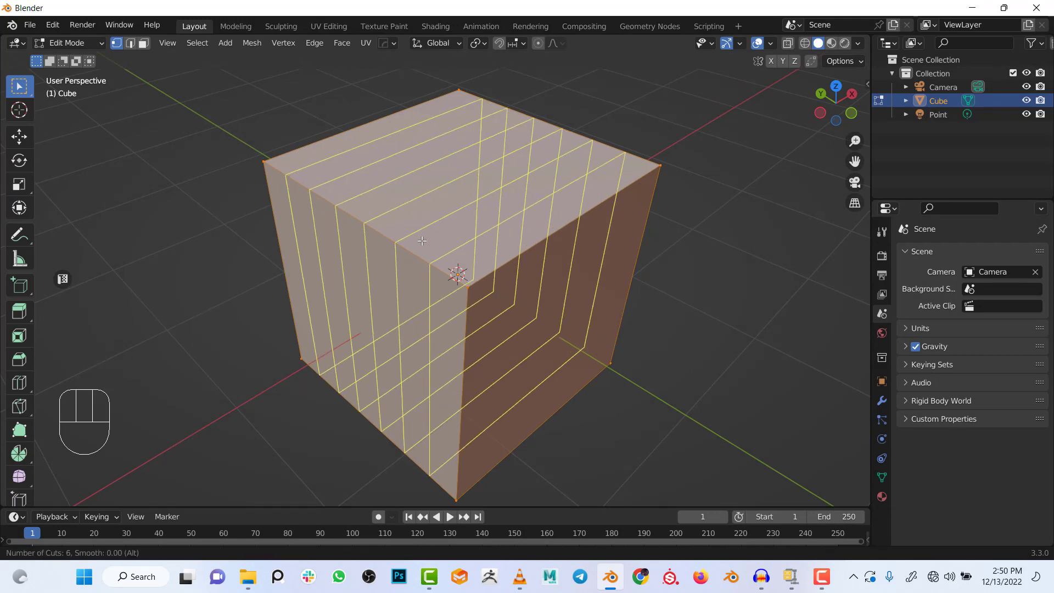
click(421, 240)
key(Escape)
- Add a second set of evenly spaced loop cuts perpendicular to the first, forming a grid on the top face
key(ctrl+r)
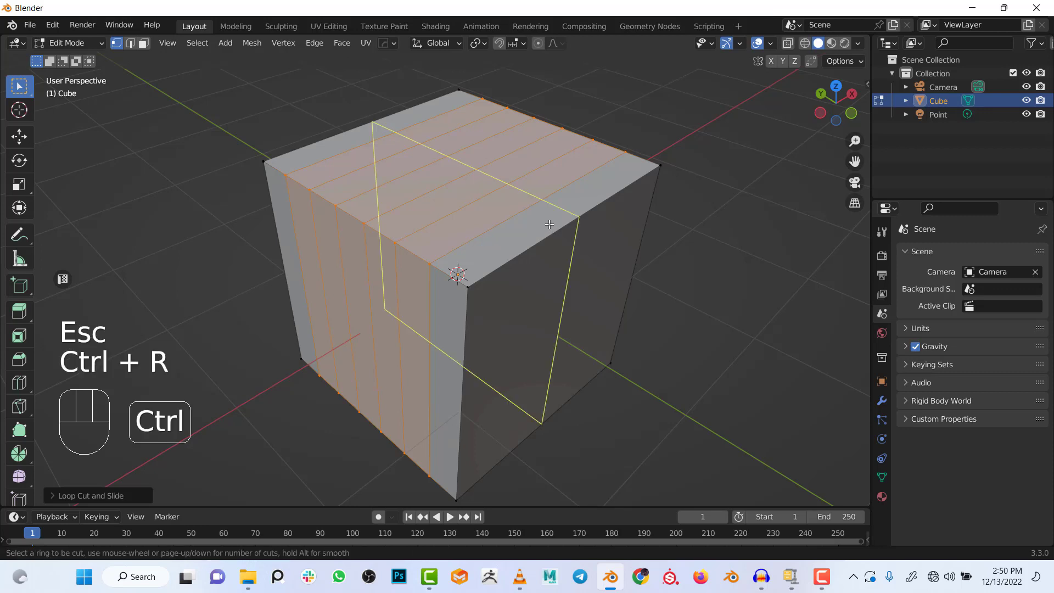
scroll(549, 225, up, 6)
click(551, 225)
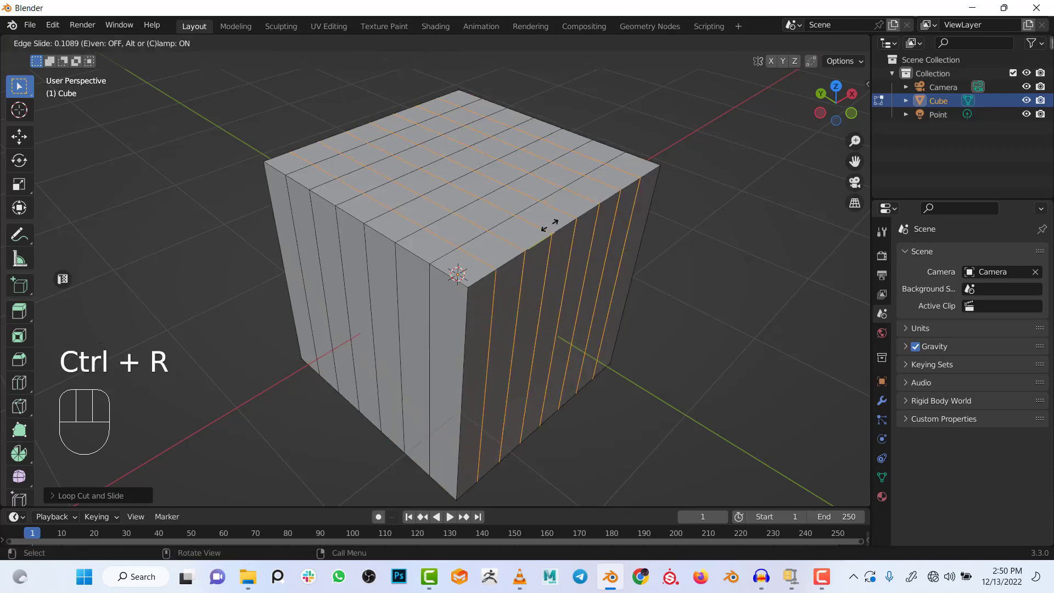
key(Escape)
- Add evenly spaced horizontal loop cuts around the cube's sides and return to Sculpt Mode
key(ctrl+r)
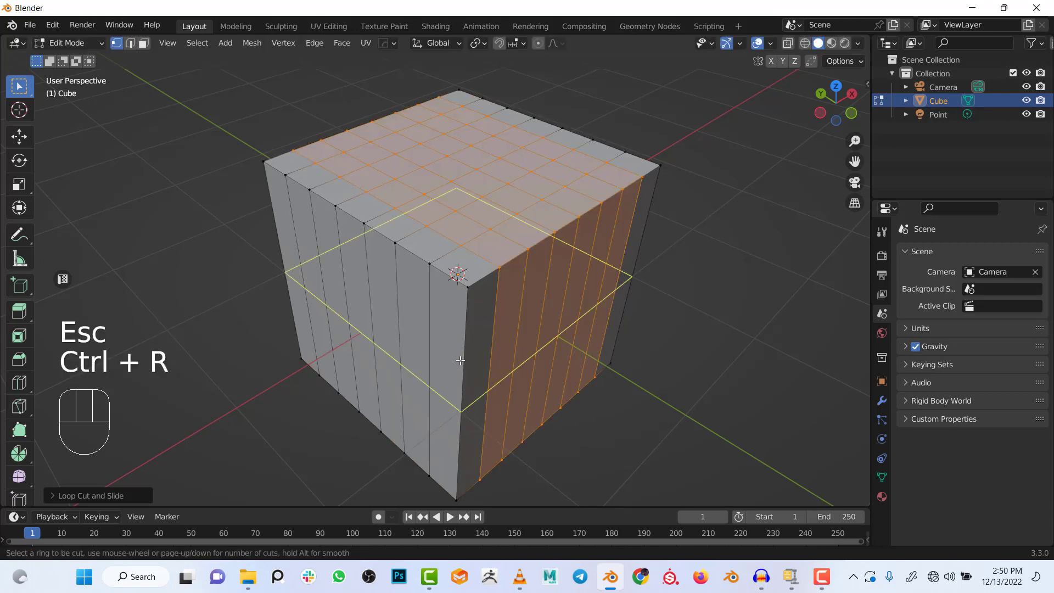
scroll(461, 357, up, 3)
scroll(462, 355, up, 3)
click(462, 355)
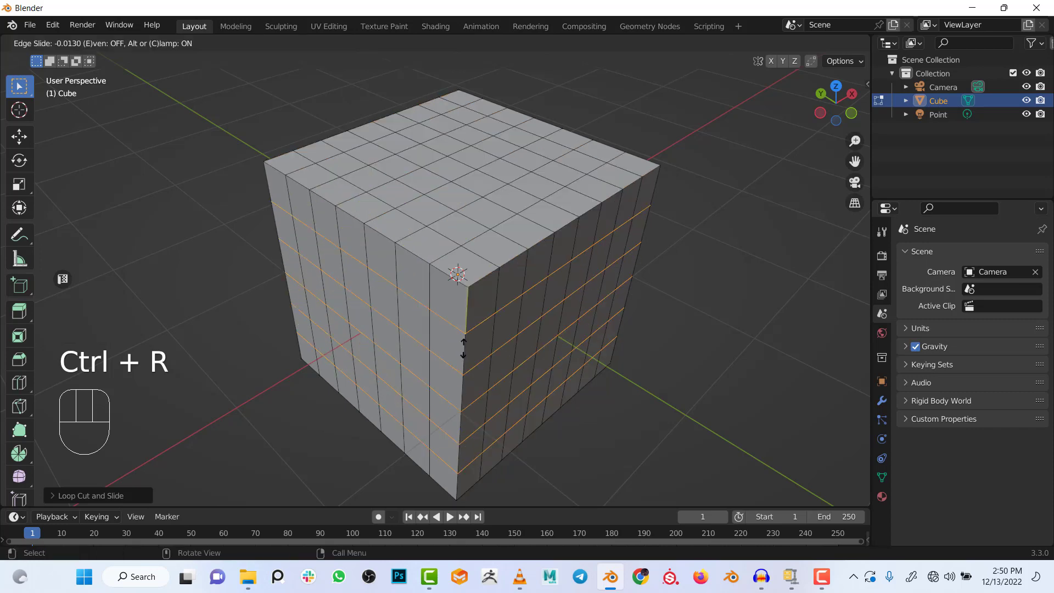
key(Escape)
key(Tab)
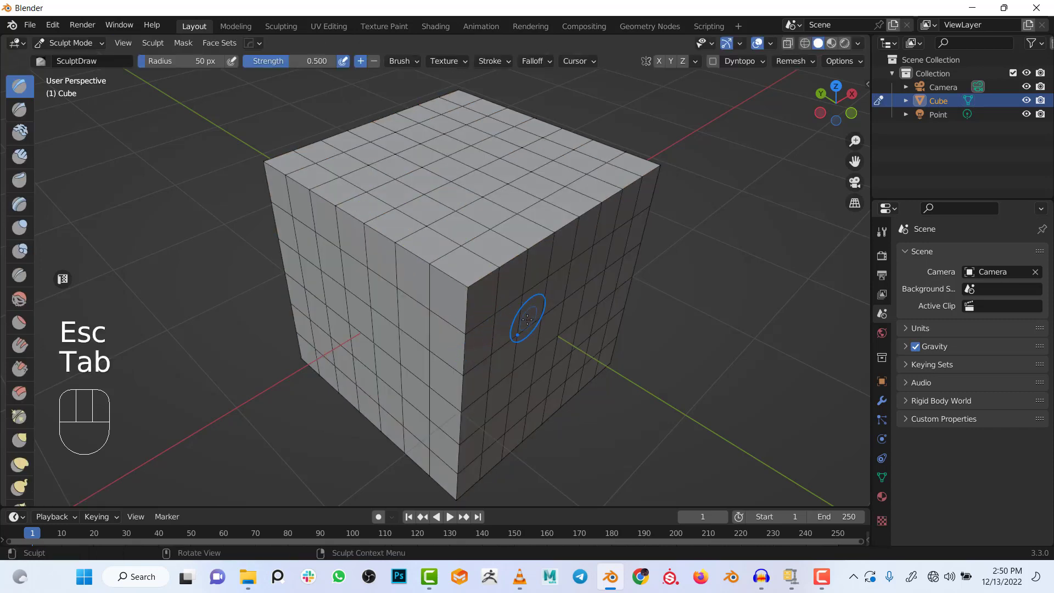
- Enlarge the Draw brush radius to 146 px and raise a bulge on one side face of the subdivided cube
alt+middle_drag(527, 319, 538, 286)
key(f)
mouse_move(583, 237)
mouse_down()
mouse_move(571, 308)
mouse_move(546, 346)
mouse_move(537, 306)
mouse_move(503, 263)
mouse_up()
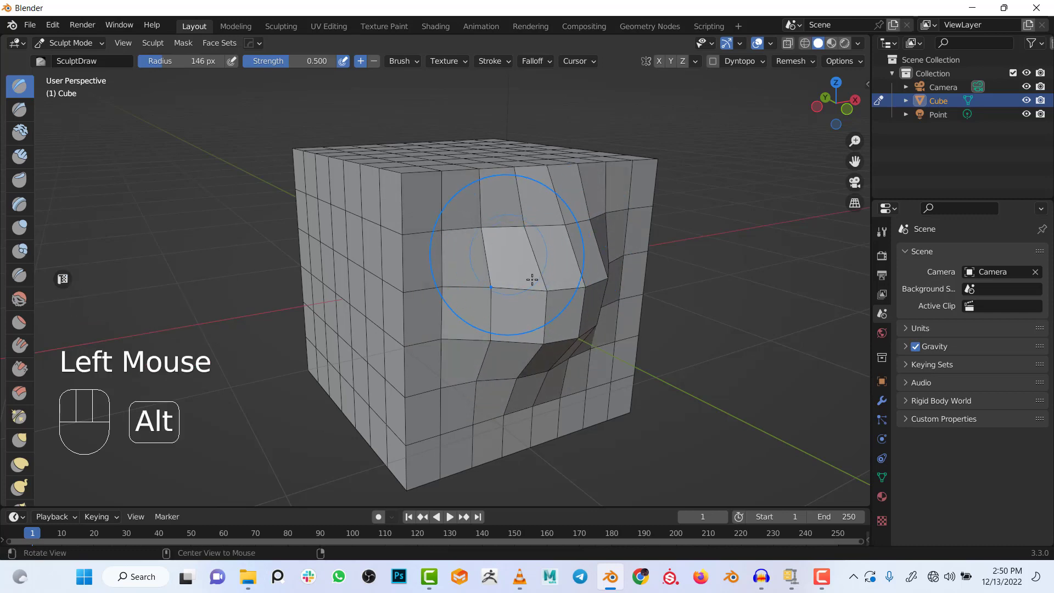
- Raise more bulges on the adjacent side face and corner, and carve a dent along the top edge
middle_drag(531, 280, 607, 313)
mouse_move(511, 308)
mouse_down()
mouse_move(449, 329)
mouse_move(464, 309)
mouse_up()
mouse_move(486, 237)
ctrl+mouse_down()
mouse_move(482, 181)
mouse_move(384, 175)
ctrl+mouse_up()
mouse_move(307, 197)
mouse_down()
mouse_move(357, 237)
mouse_move(385, 222)
mouse_up()
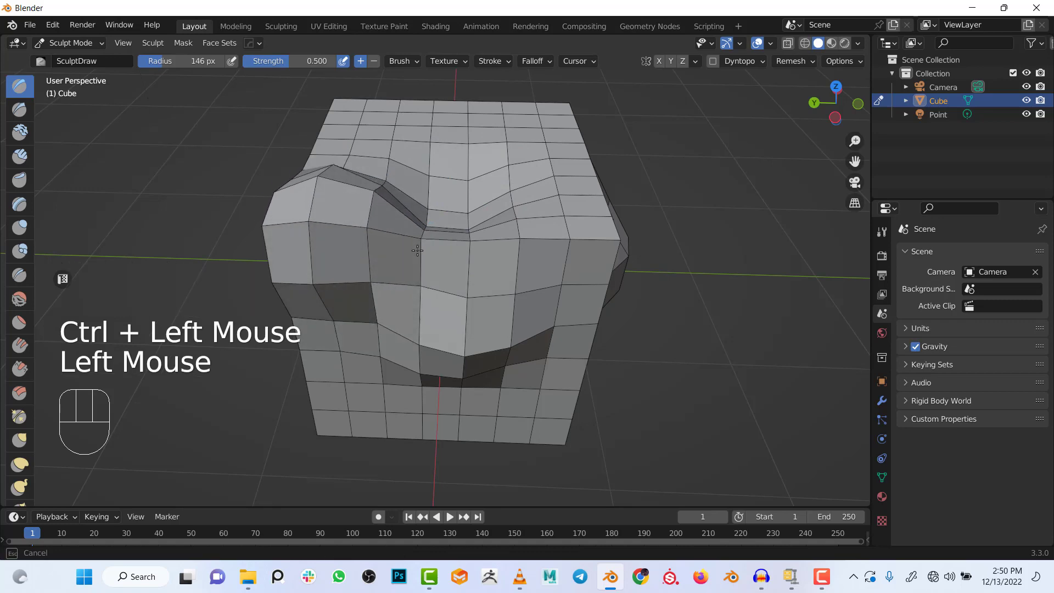
mouse_move(385, 222)
alt+middle_down()
mouse_move(444, 197)
mouse_move(479, 228)
alt+middle_up()
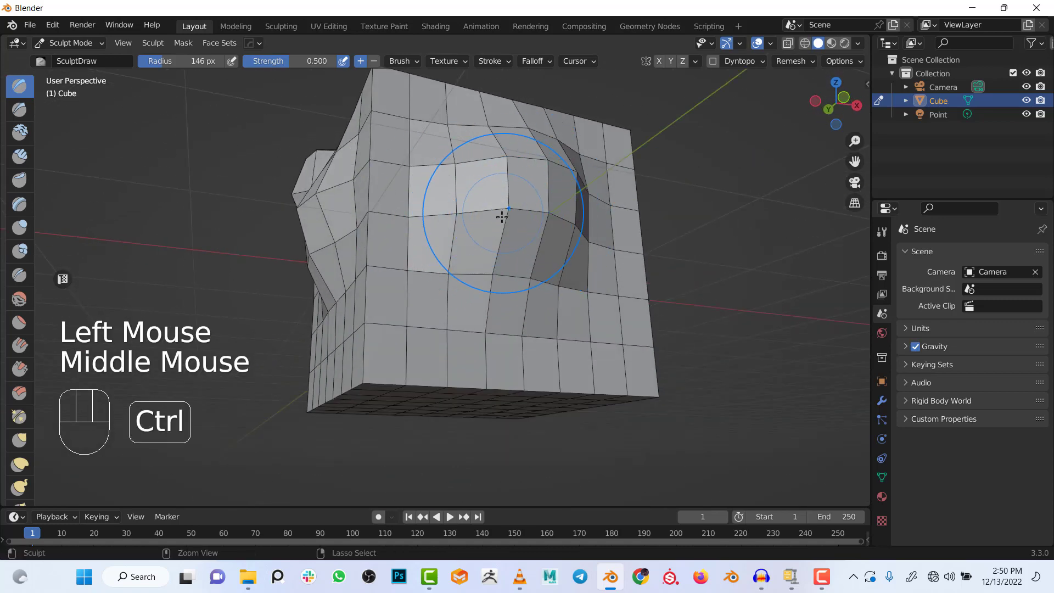
- Undo the sculpted bulges and the loop cuts on the cube
key(ctrl+z)
key(ctrl+z)
key(ctrl+z)
key(ctrl+z)
key(ctrl+z)
key(ctrl+z)
key(ctrl+z)
key(ctrl+z)
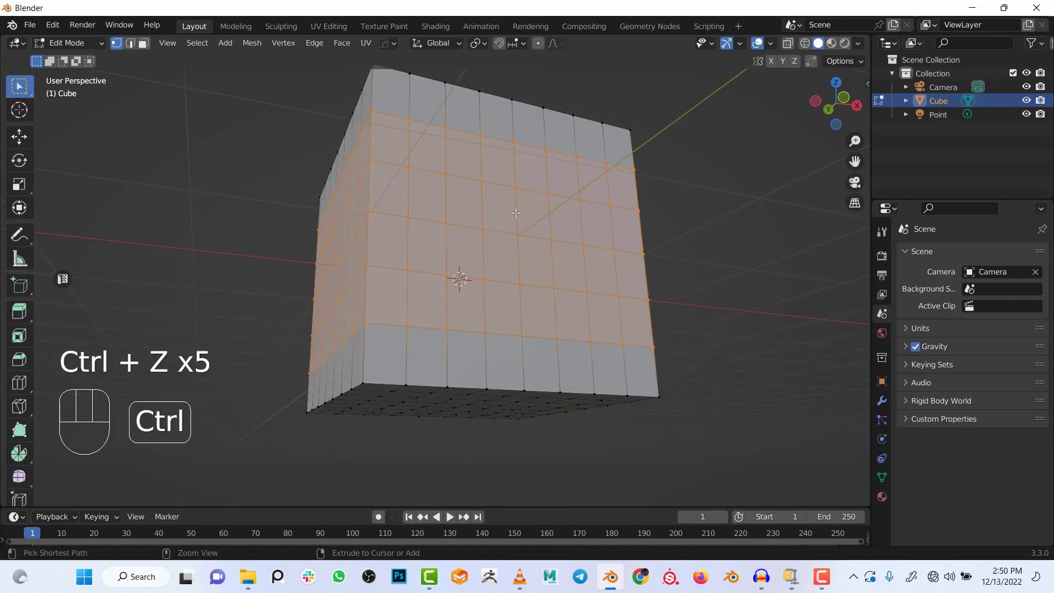
- Leave mesh editing and put the plain cube into Object Mode
mouse_move(509, 194)
alt+middle_down()
mouse_move(598, 287)
mouse_move(541, 258)
mouse_move(483, 269)
mouse_move(512, 242)
mouse_move(501, 286)
mouse_move(508, 315)
mouse_move(492, 242)
mouse_move(516, 246)
alt+middle_up()
key(Tab)
key(ctrl+Tab)
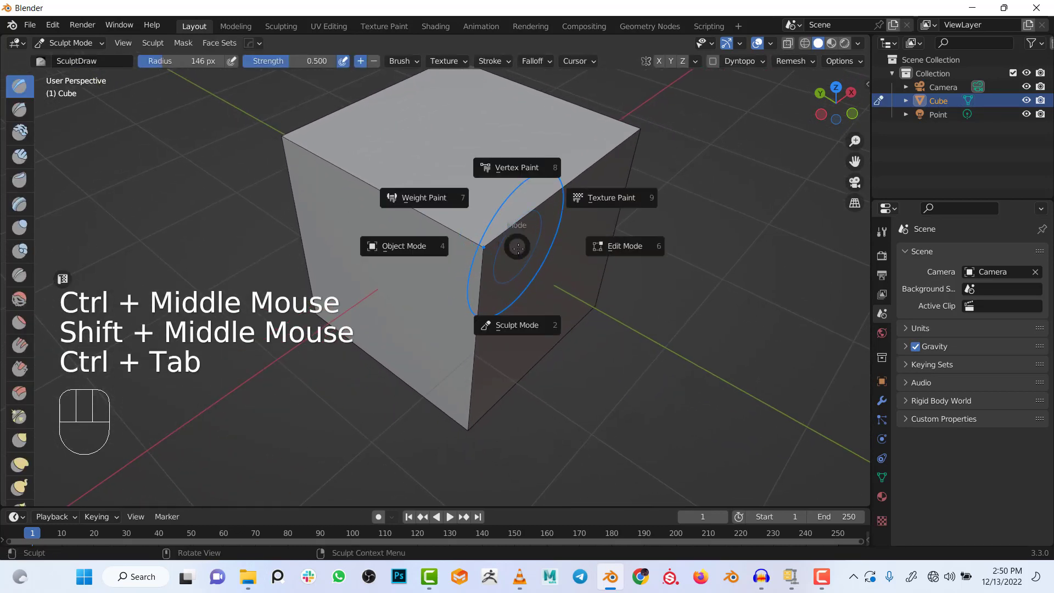
click(395, 244)
- Add a Multiresolution modifier to the cube
click(883, 400)
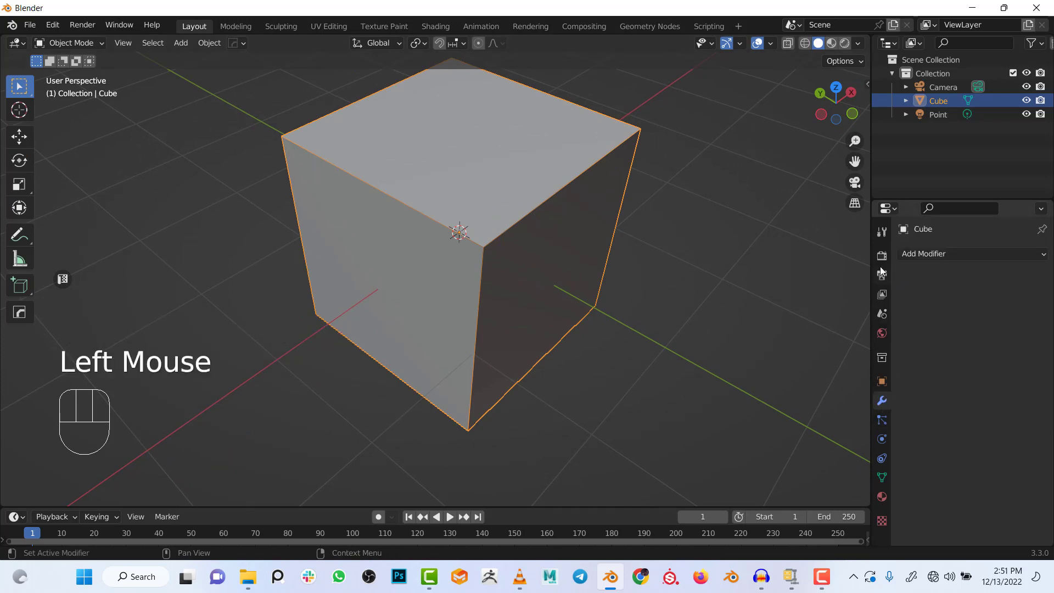
click(925, 255)
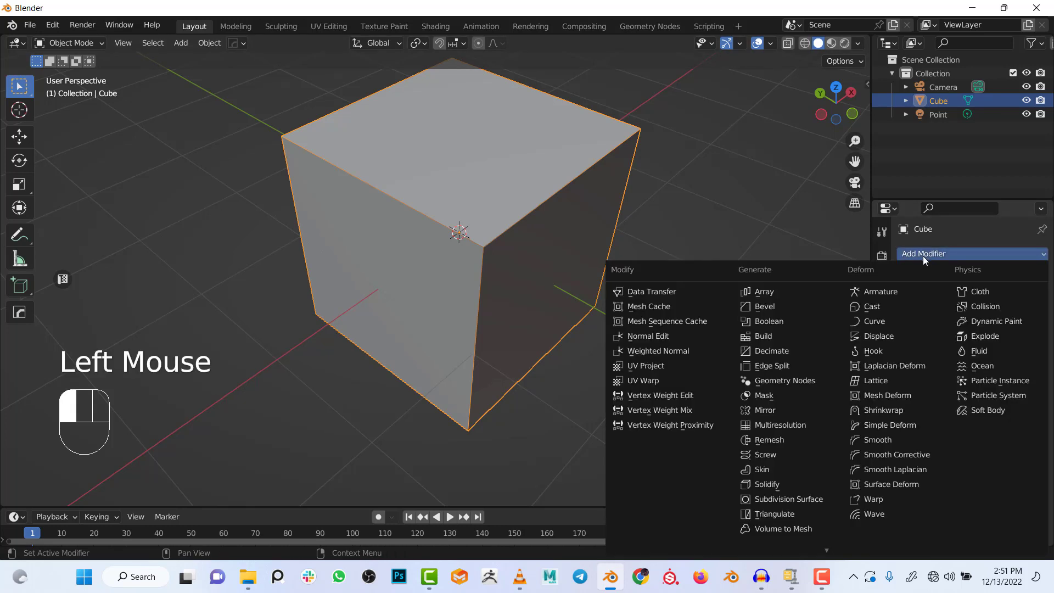
click(772, 426)
shift+middle_drag(632, 304, 477, 314)
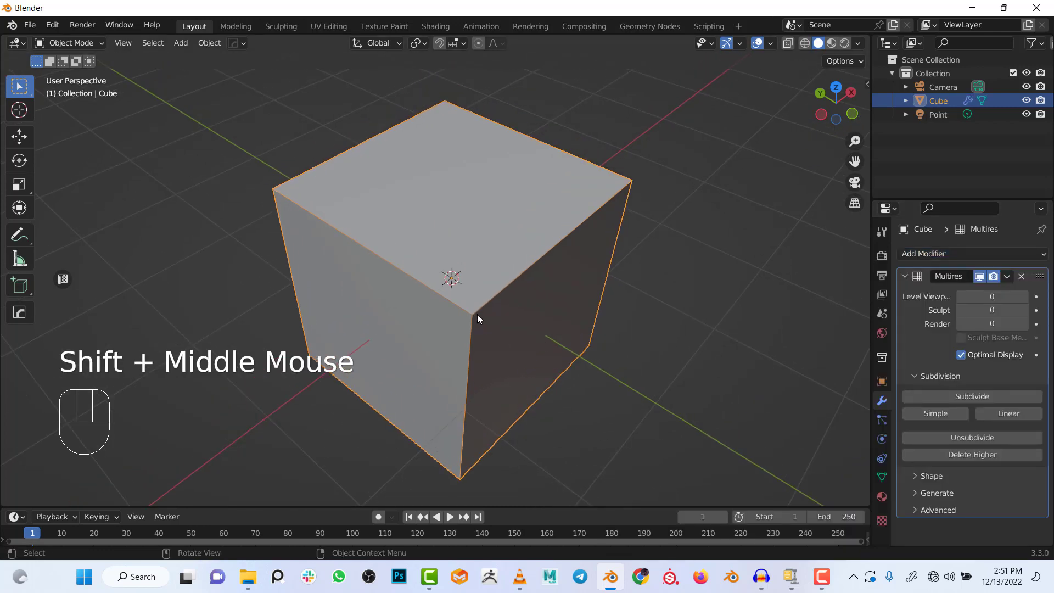
- Enter Sculpt Mode and try Draw brush strokes on the cube's top face before it is subdivided
key(ctrl+Tab)
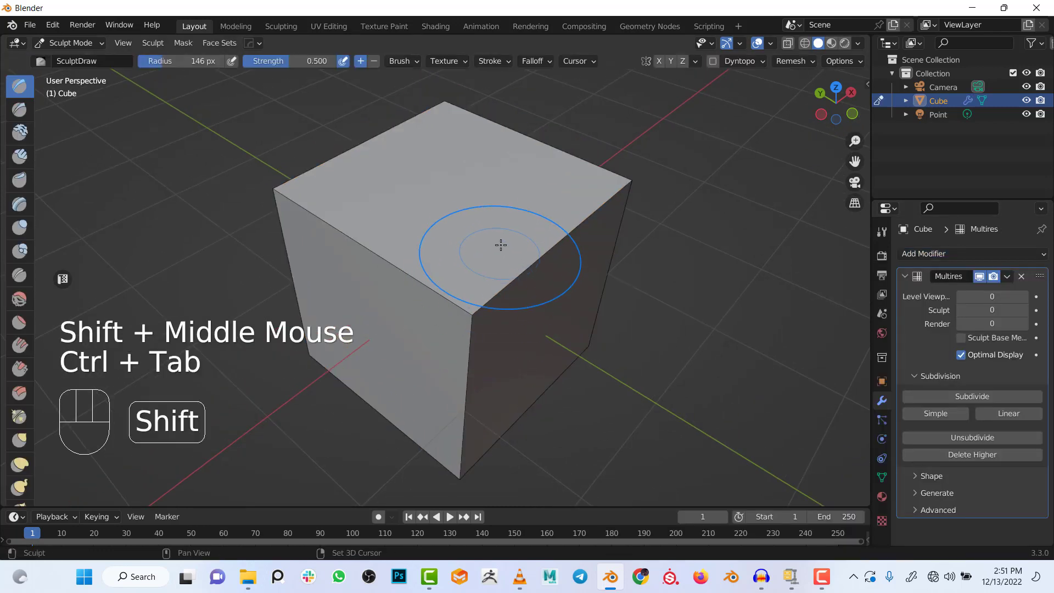
shift+middle_drag(501, 241, 503, 268)
mouse_move(468, 221)
mouse_down()
mouse_move(455, 224)
mouse_move(462, 239)
mouse_up()
middle_drag(485, 274, 473, 295)
drag(474, 295, 473, 296)
shift+middle_drag(489, 315, 663, 388)
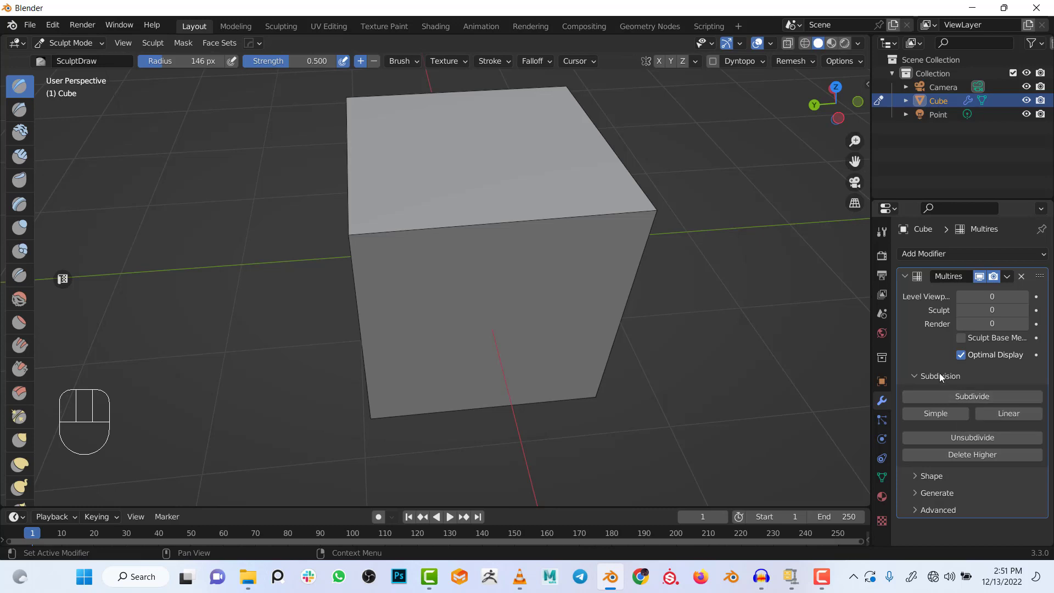
- Subdivide the cube's Multiresolution modifier up to level 4
click(966, 396)
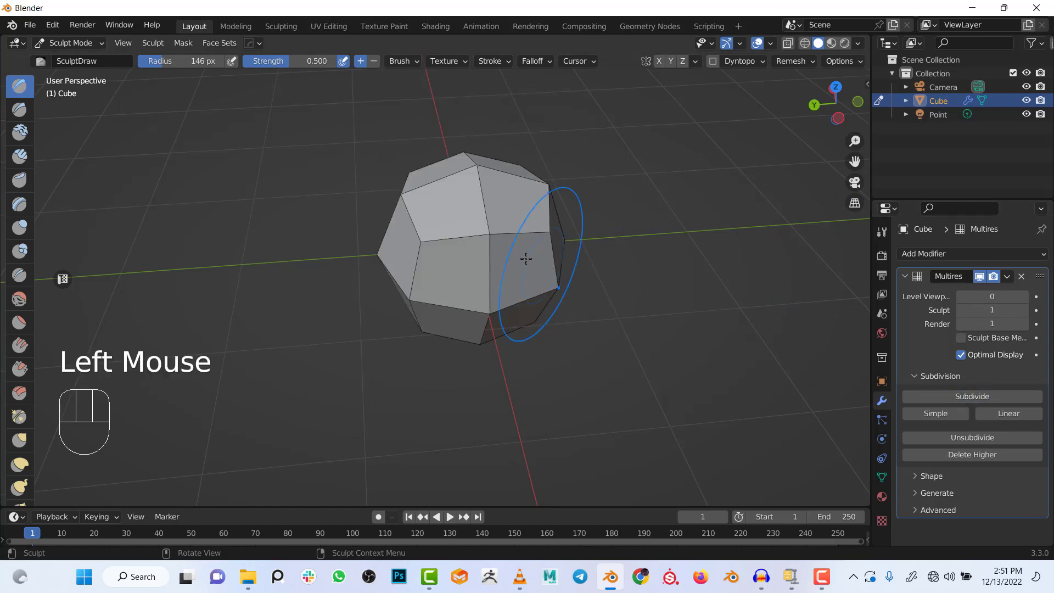
middle_drag(526, 258, 501, 243)
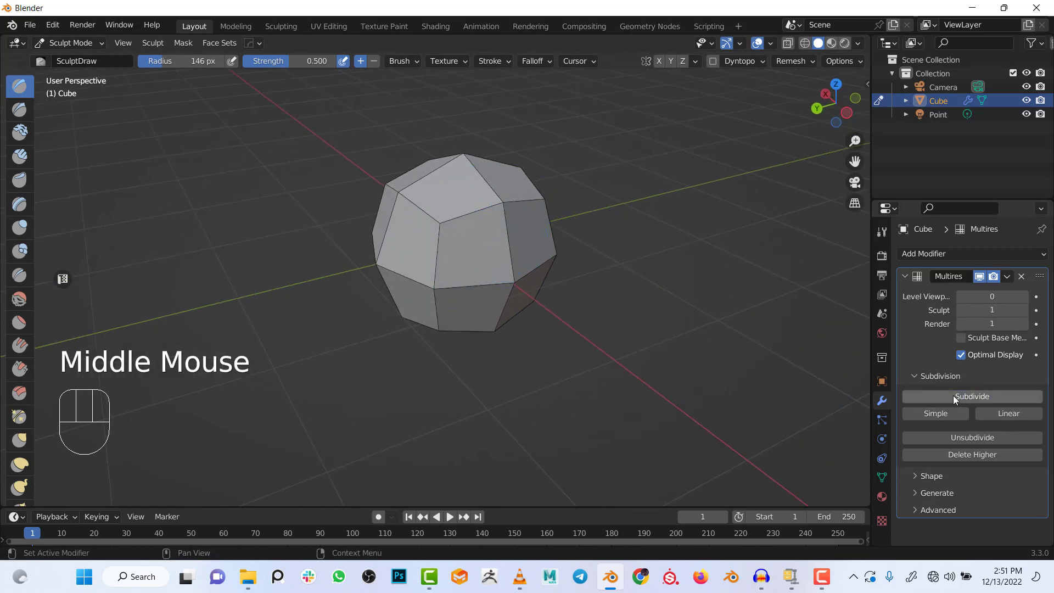
click(967, 395)
click(970, 392)
click(970, 391)
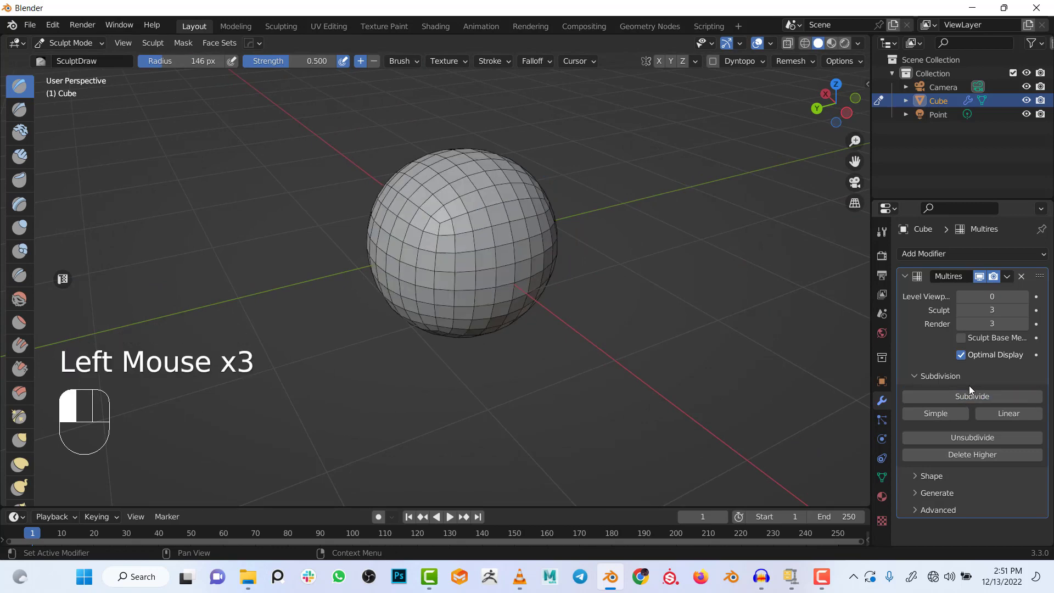
click(973, 397)
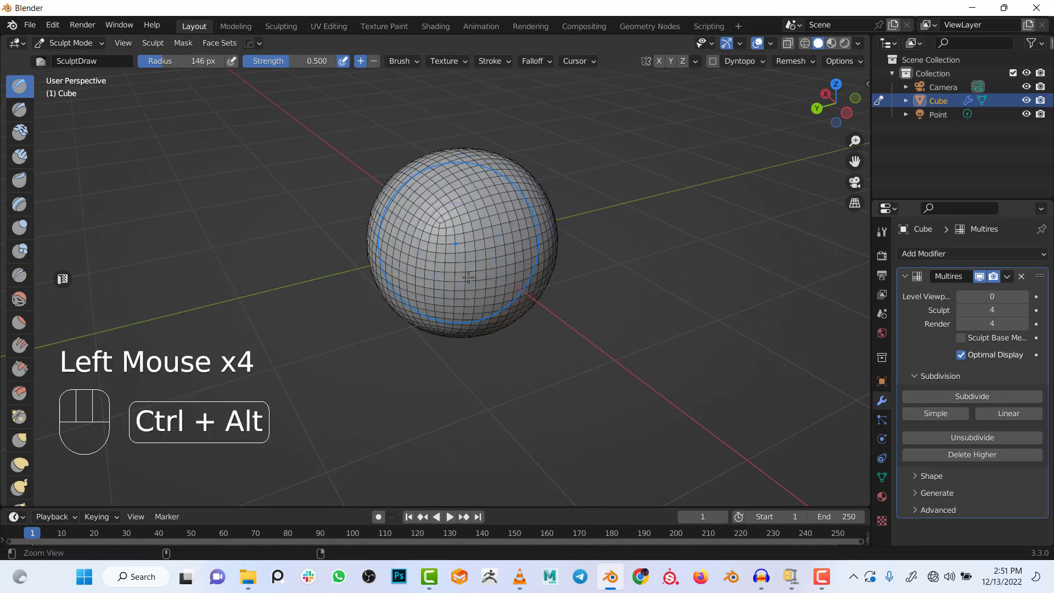
- Set the Draw brush radius to 57 px and sculpt a curved ridge across the front of the rounded mesh
ctrl+middle_drag(524, 280, 525, 255)
key(f)
click(475, 257)
mouse_move(531, 231)
mouse_down()
mouse_move(499, 219)
mouse_move(426, 285)
mouse_move(435, 252)
mouse_up()
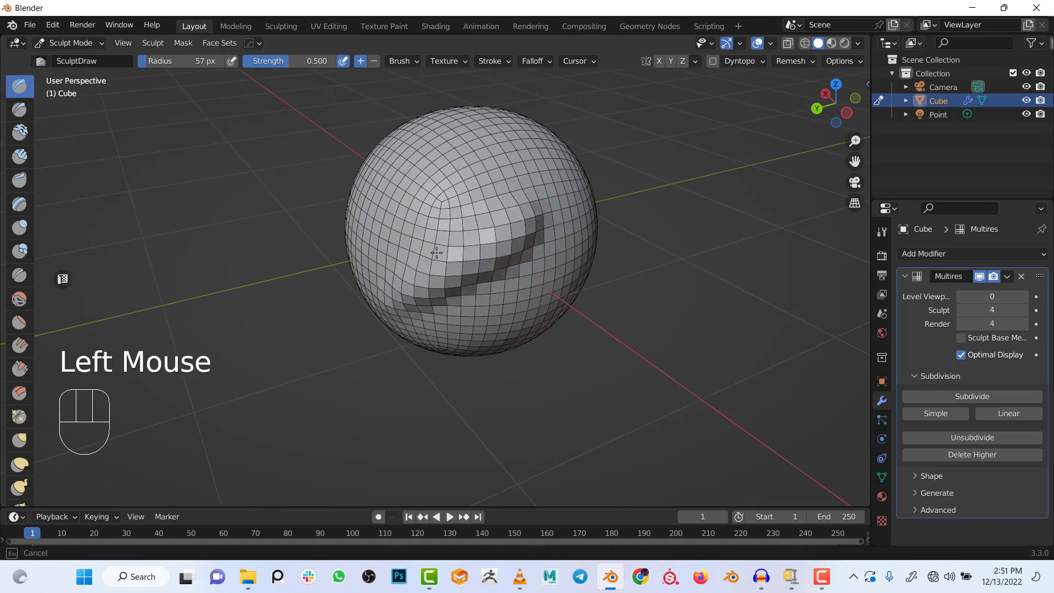
- Switch to the Grab brush with a 224 px radius and pull several areas of the sphere's surface out of shape
middle_drag(453, 223, 498, 229)
key(g)
key(f)
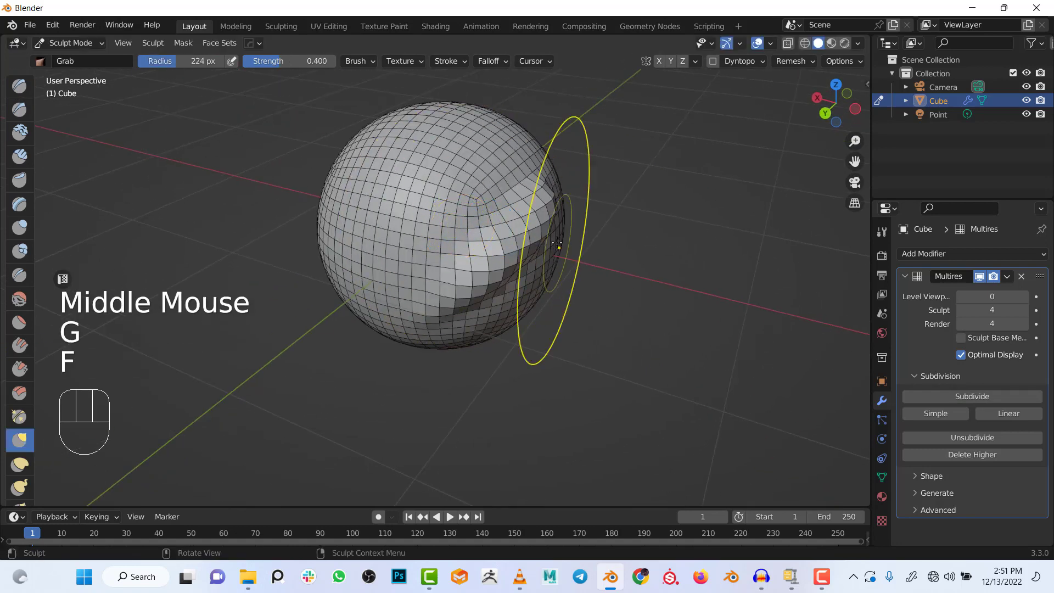
click(556, 246)
drag(426, 181, 481, 205)
drag(411, 230, 378, 247)
drag(494, 165, 467, 192)
drag(384, 164, 417, 187)
drag(510, 247, 483, 230)
- Undo the Grab strokes, the sculpted ridge and the last Multiresolution subdivision
middle_drag(585, 258, 519, 250)
key(ctrl+z)
key(ctrl+z)
key(ctrl+z)
key(ctrl+z)
key(ctrl+z)
key(ctrl+z)
key(ctrl+z)
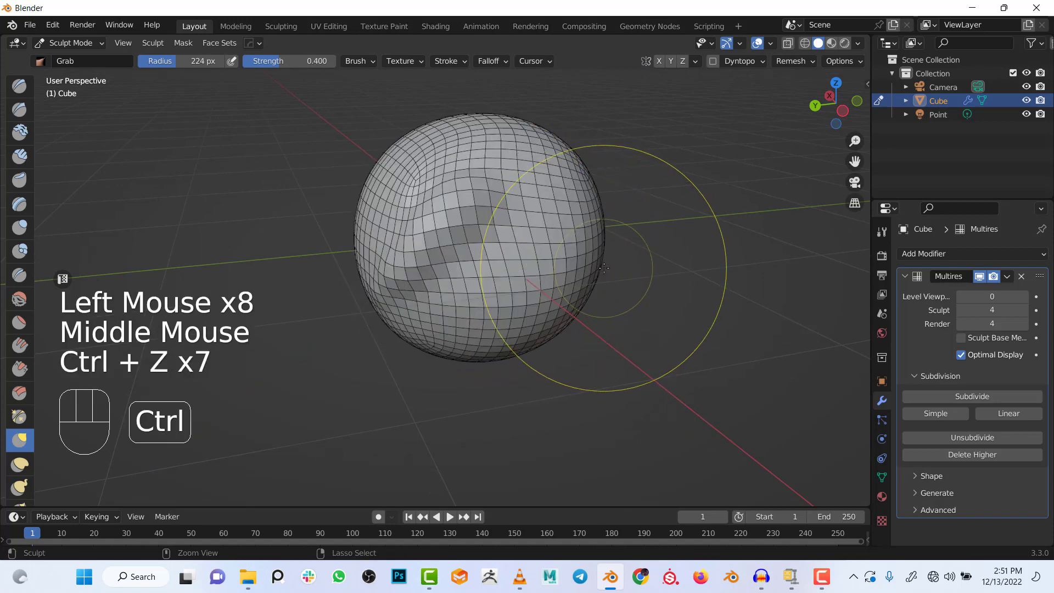
key(ctrl+z)
key(ctrl+z)
key(ctrl+z)
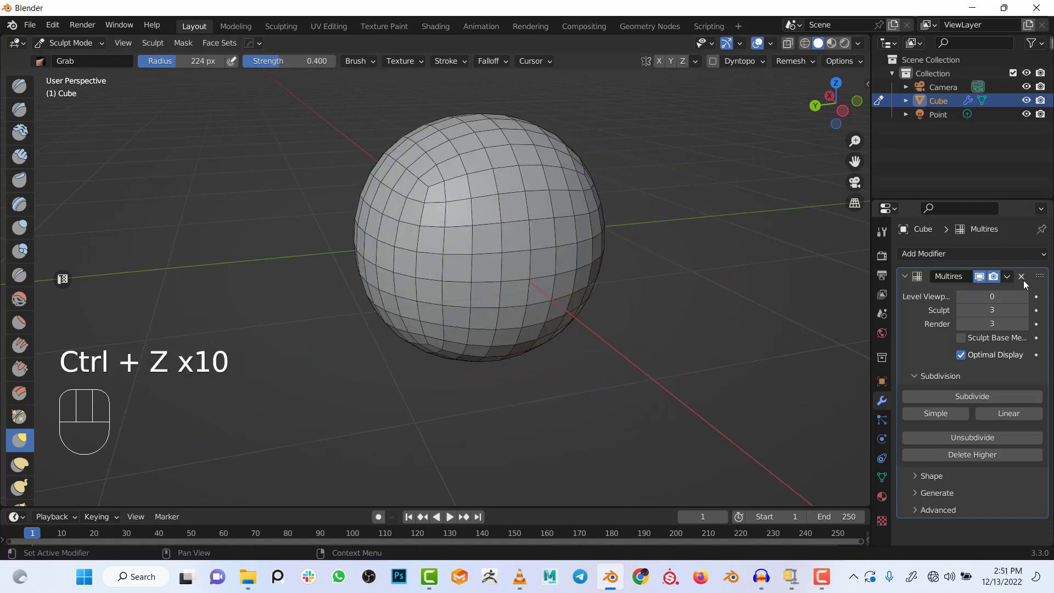
- Remove the Multiresolution modifier from the cube and set the Grab brush radius to 124 px
click(1021, 276)
mouse_move(565, 199)
shift+middle_down()
mouse_move(511, 237)
mouse_move(494, 220)
shift+middle_up()
ctrl+middle_drag(483, 209, 472, 274)
key(f)
click(407, 236)
mouse_move(403, 220)
middle_down()
mouse_move(522, 250)
mouse_move(529, 269)
mouse_move(522, 217)
mouse_move(552, 269)
mouse_move(529, 282)
mouse_move(623, 200)
middle_up()
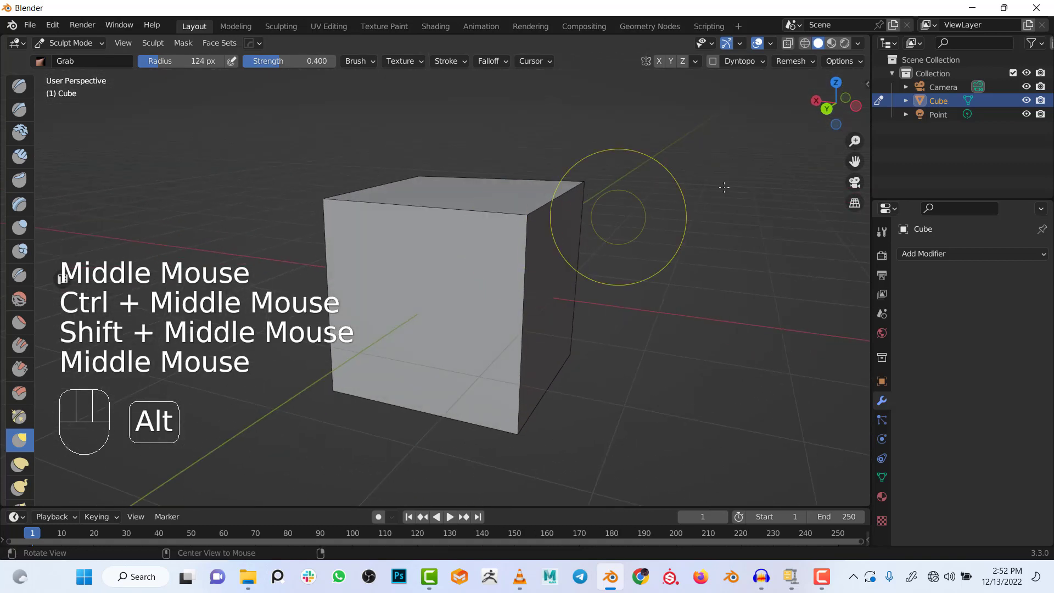
- Remesh the cube with a voxel size of 0.1 m and undo the remesh
click(802, 64)
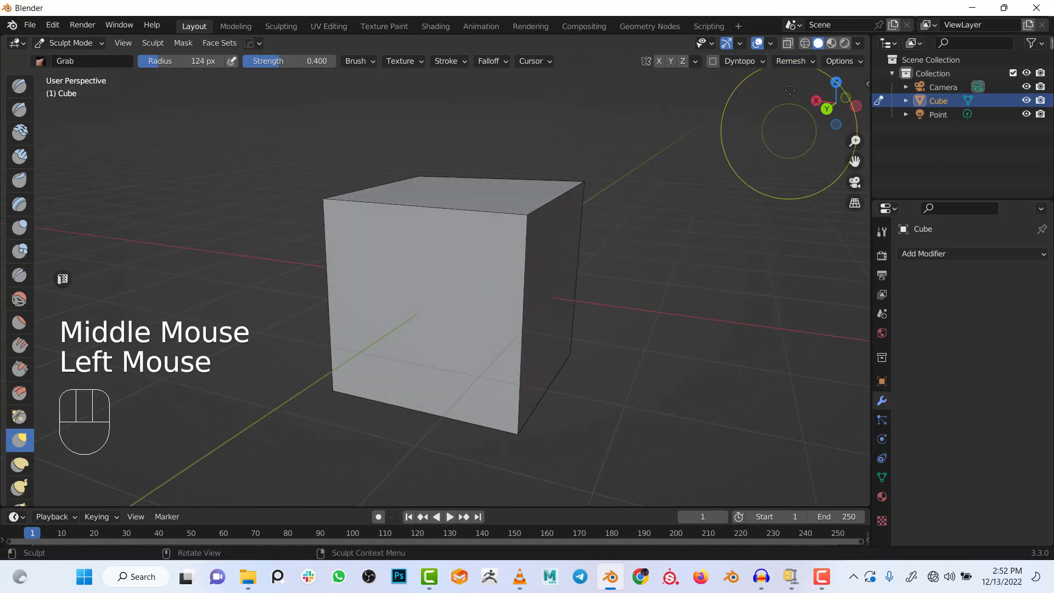
shift+middle_drag(770, 164, 800, 166)
click(800, 61)
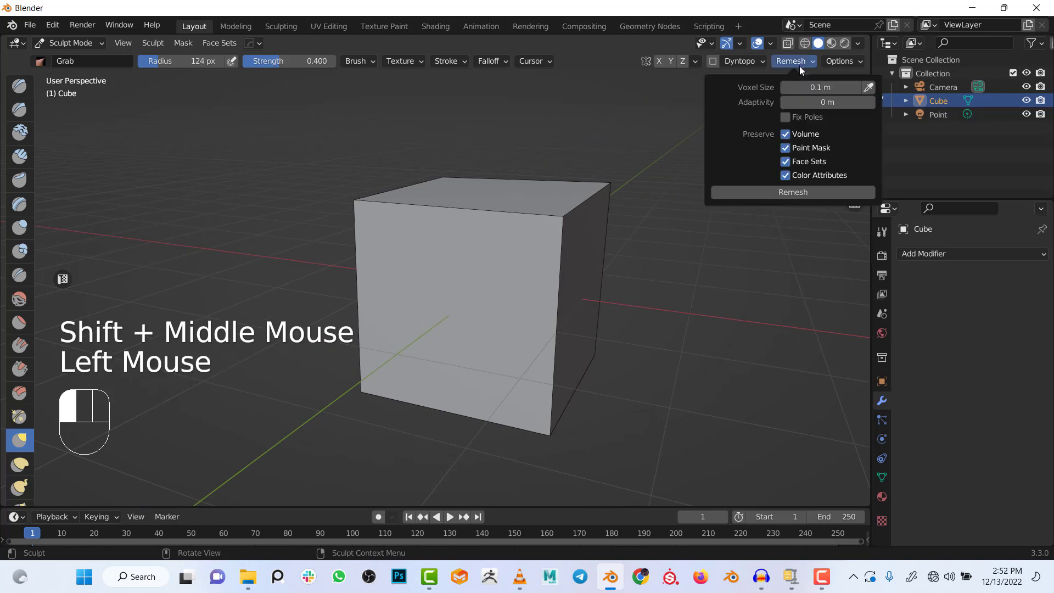
click(783, 192)
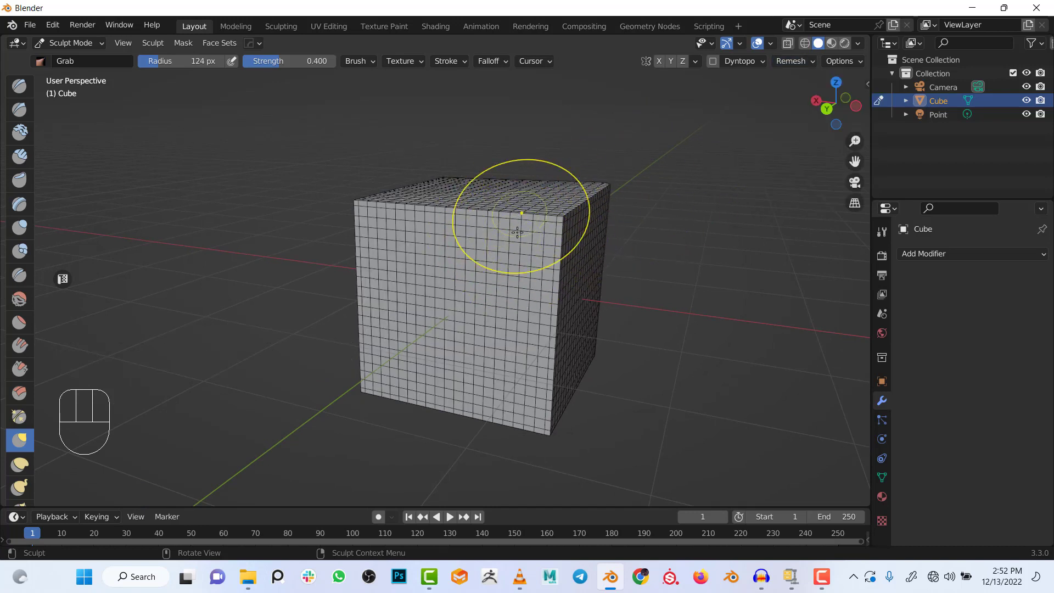
alt+middle_drag(517, 233, 506, 277)
key(ctrl+z)
- Try remeshing the cube with a voxel size of about 0.093 m and undo it
click(790, 61)
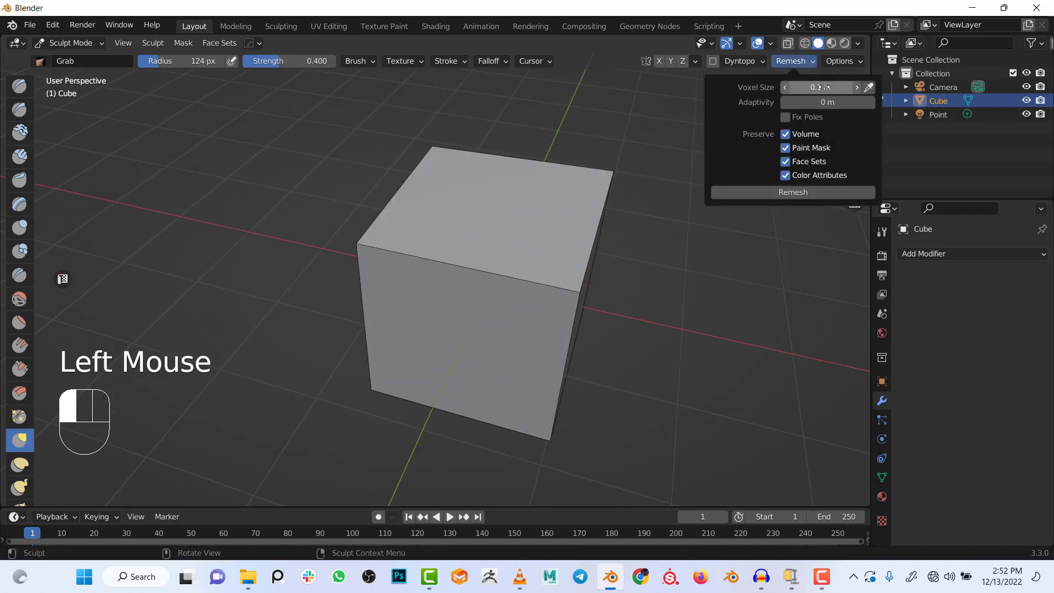
shift+drag(829, 88, 827, 88)
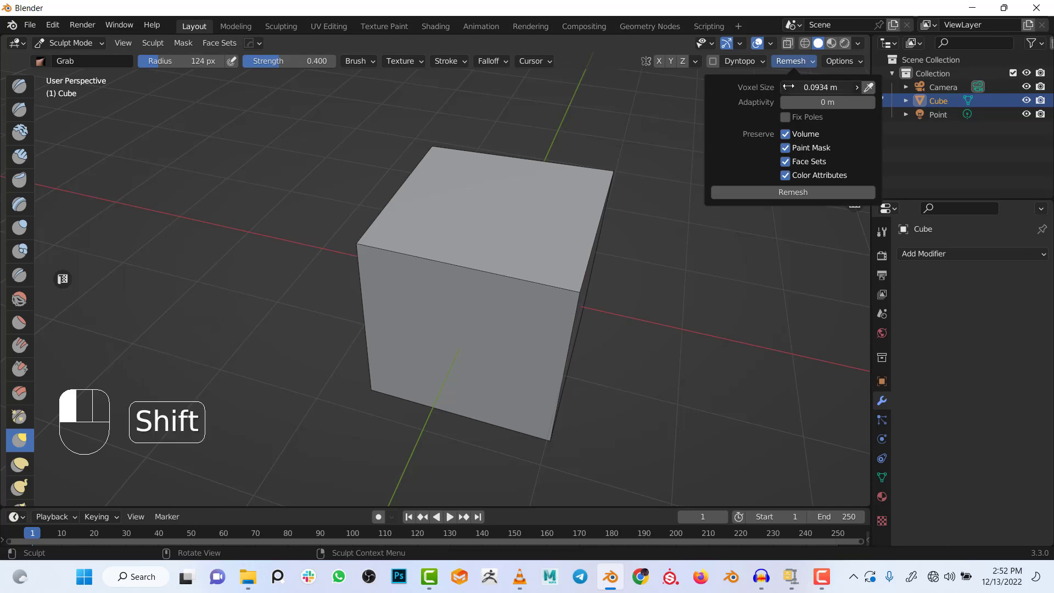
click(774, 192)
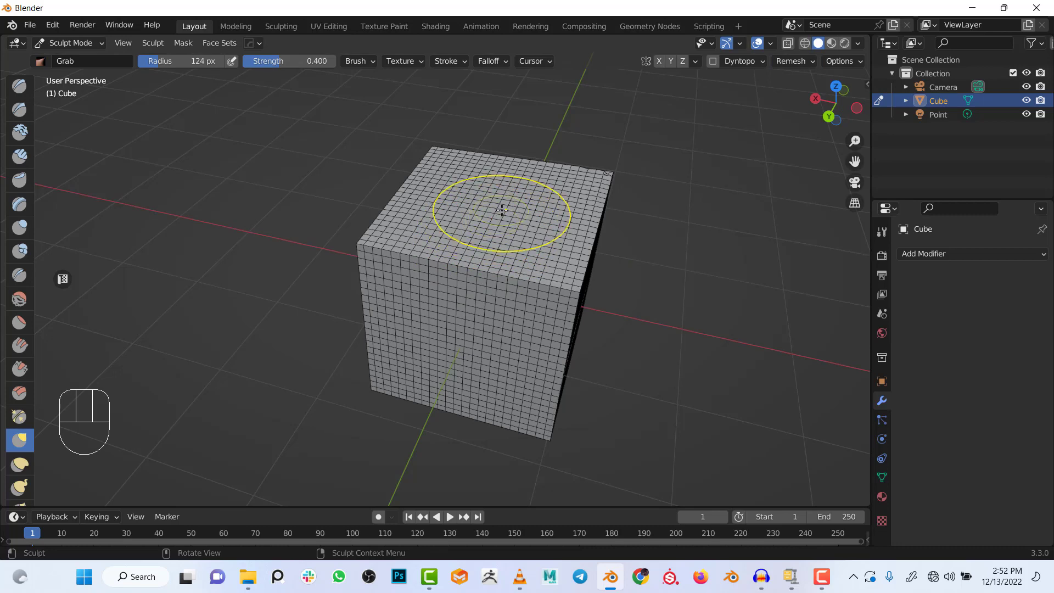
key(ctrl+z)
- Show the Remesh settings among the active tool's properties
mouse_move(532, 242)
shift+middle_down()
mouse_move(472, 273)
mouse_move(558, 252)
mouse_move(532, 200)
mouse_move(513, 242)
mouse_move(524, 256)
shift+middle_up()
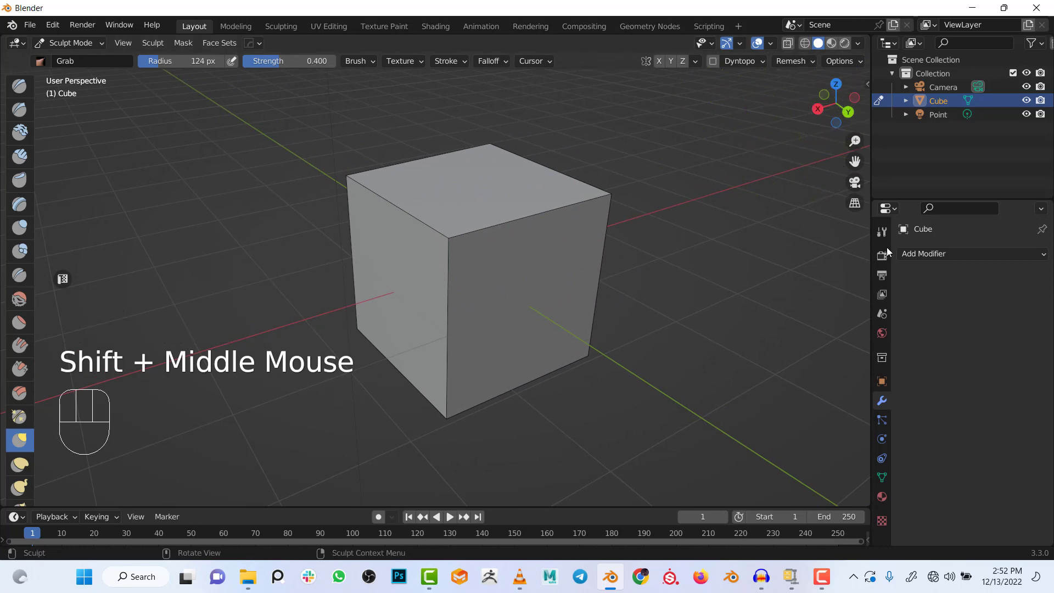
click(883, 231)
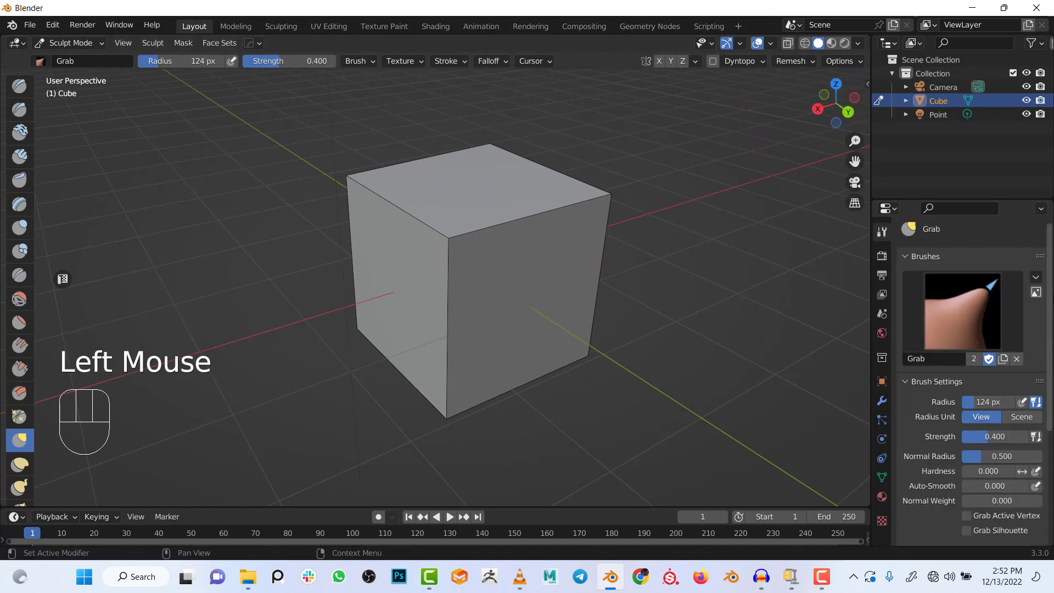
drag(1049, 317, 995, 432)
click(907, 488)
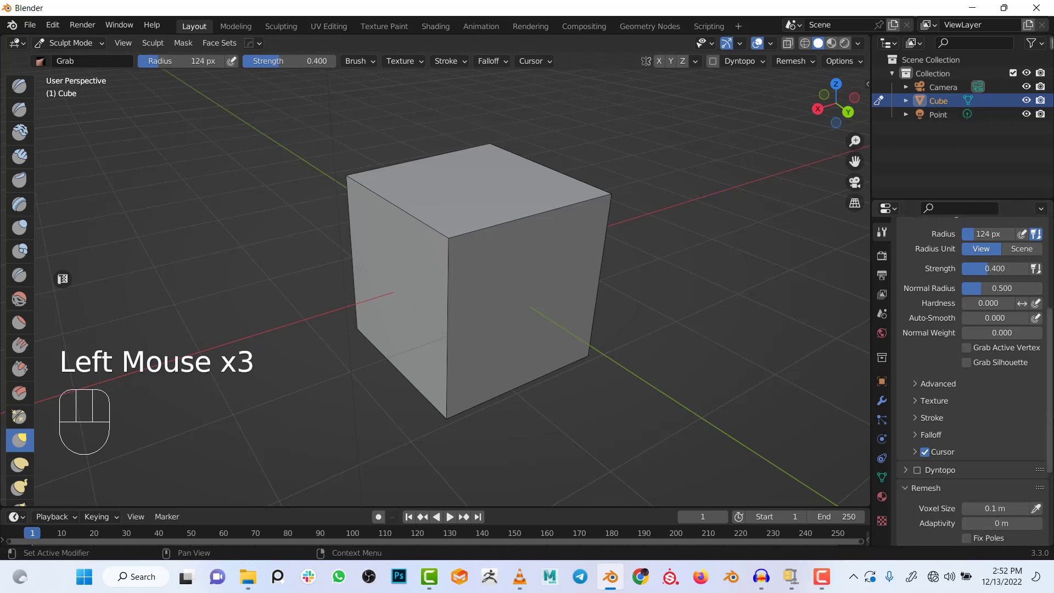
drag(1048, 421, 992, 446)
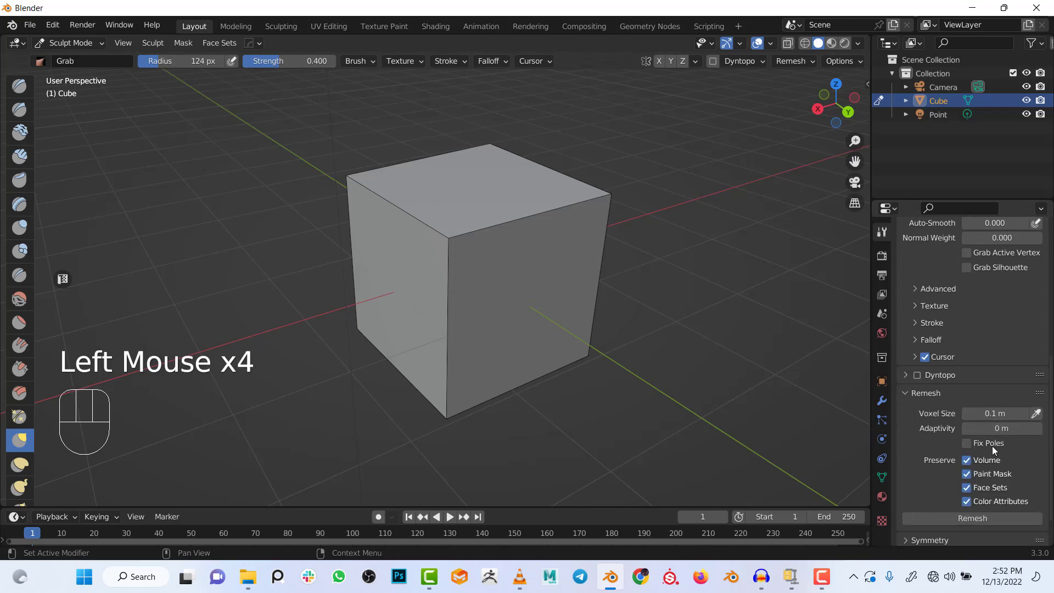
- Locate the same Remesh settings among the tool options in the viewport sidebar, and hide the sidebar again
key(n)
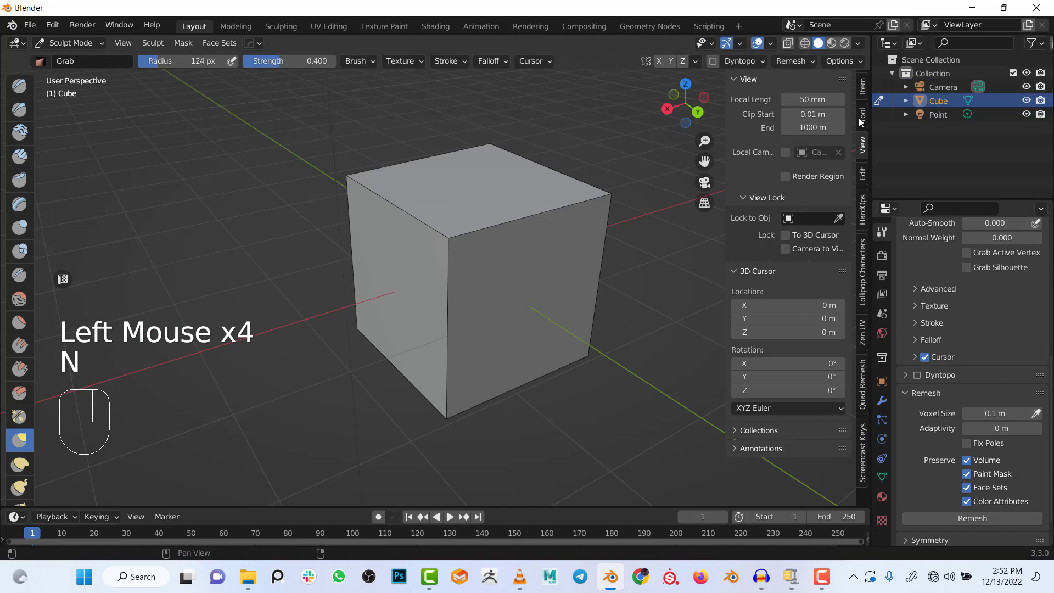
click(862, 115)
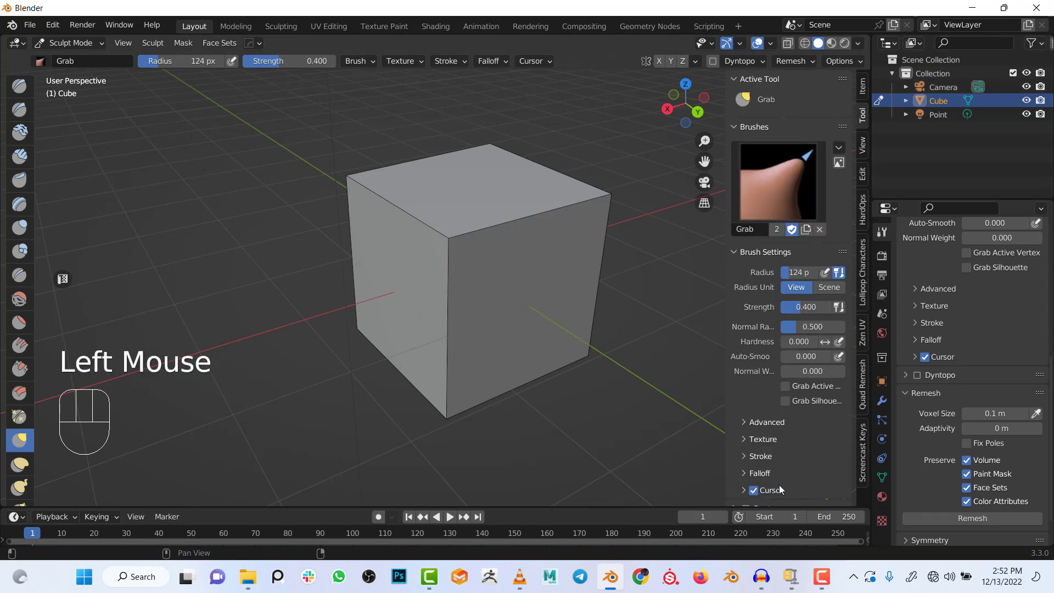
scroll(801, 462, down, 4)
click(759, 442)
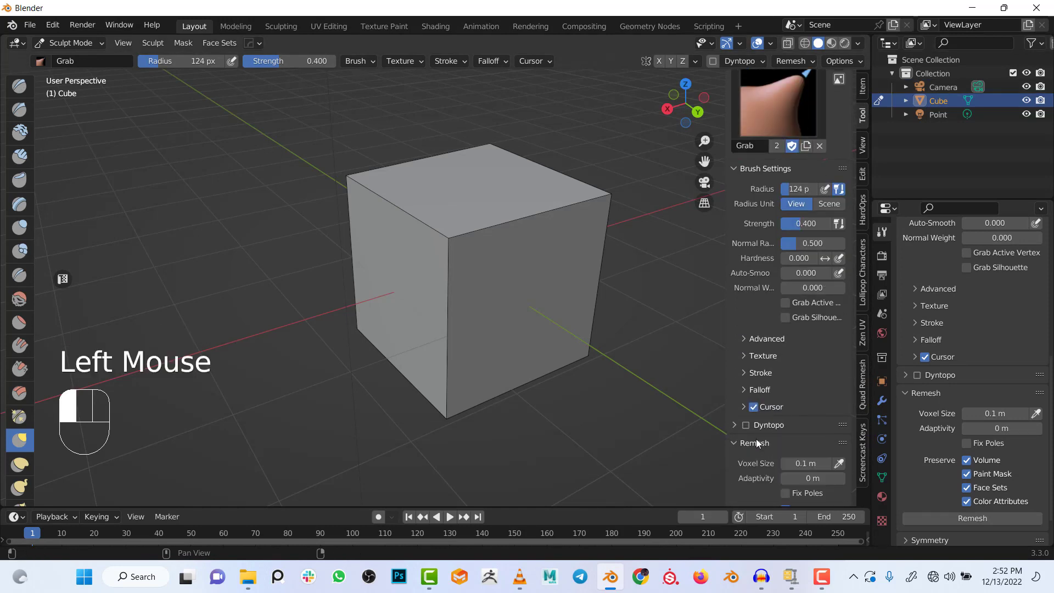
click(754, 438)
key(n)
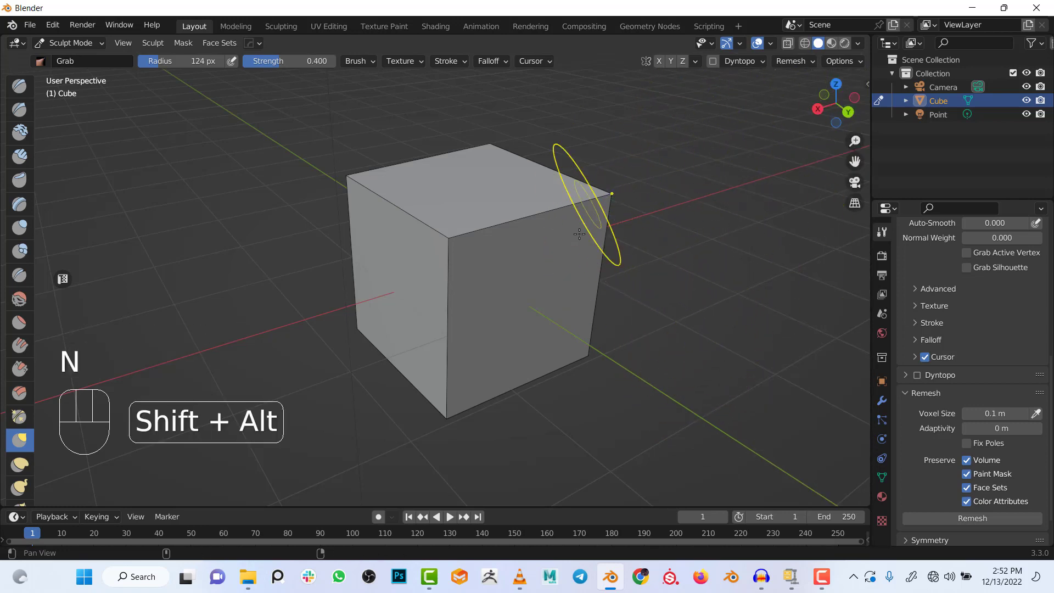
- Try adjusting the remesh voxel size interactively with the grid preview on the cube's side face
shift+middle_drag(508, 183, 552, 211)
mouse_move(536, 299)
shift+middle_down()
mouse_move(537, 216)
mouse_move(499, 295)
mouse_move(547, 306)
mouse_move(544, 239)
mouse_move(522, 259)
shift+middle_up()
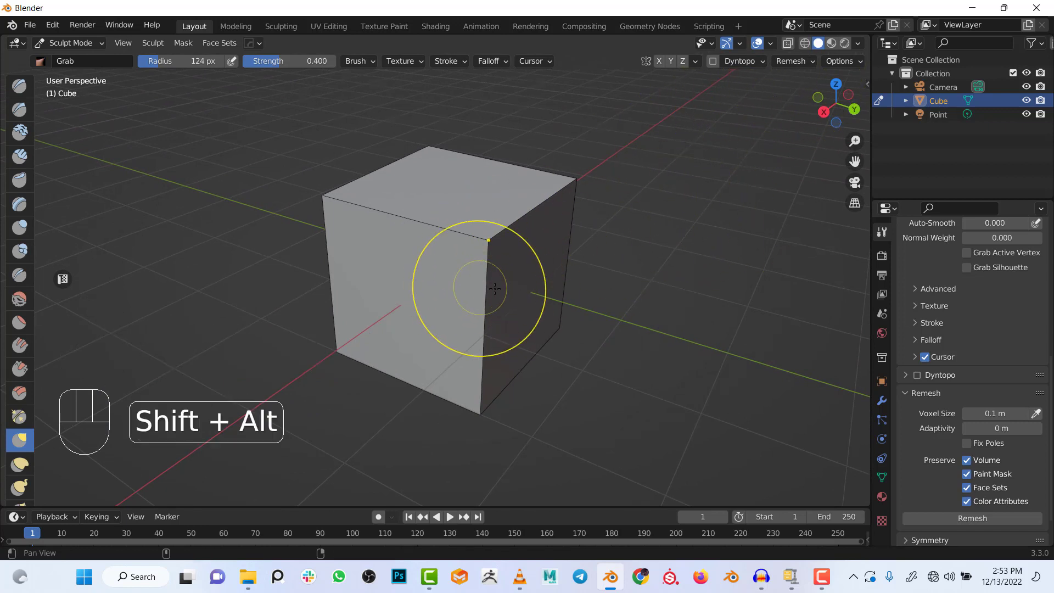
shift+middle_drag(494, 271, 508, 266)
key(shift+r)
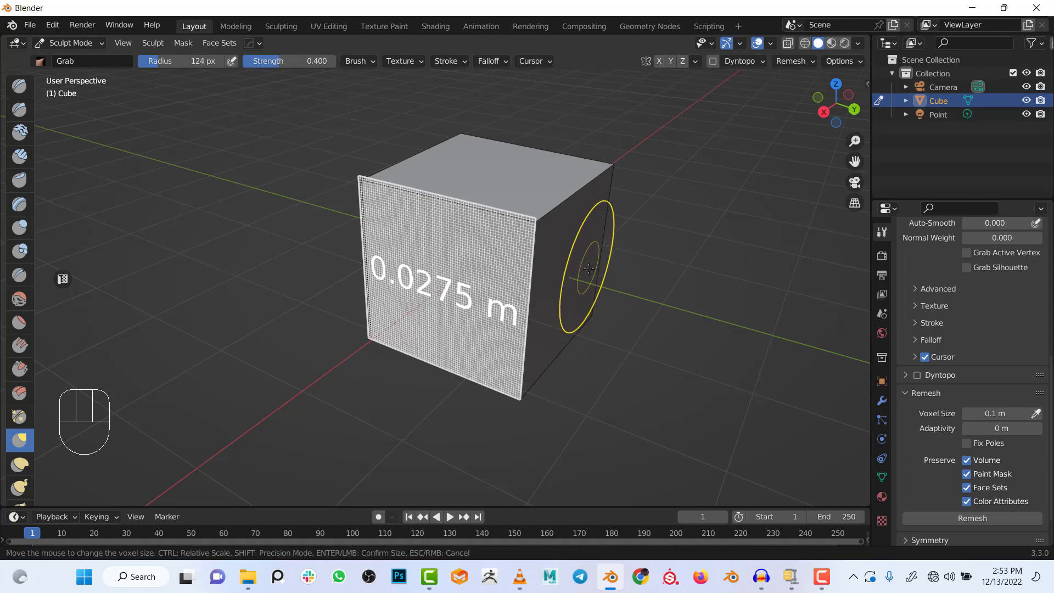
key(Escape)
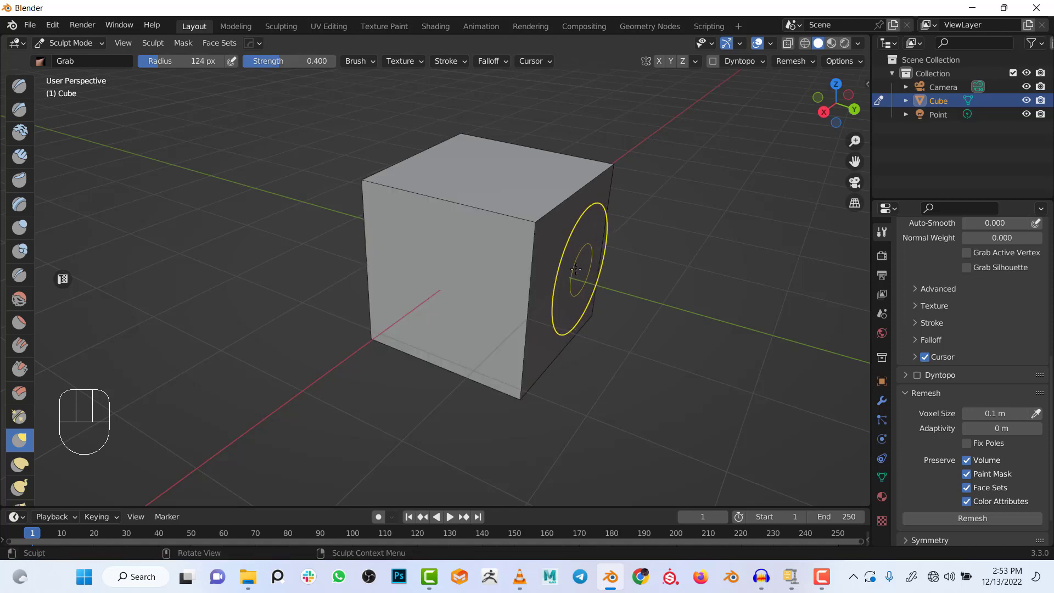
- Remesh the cube densely with a voxel size of 0.028 m
click(808, 63)
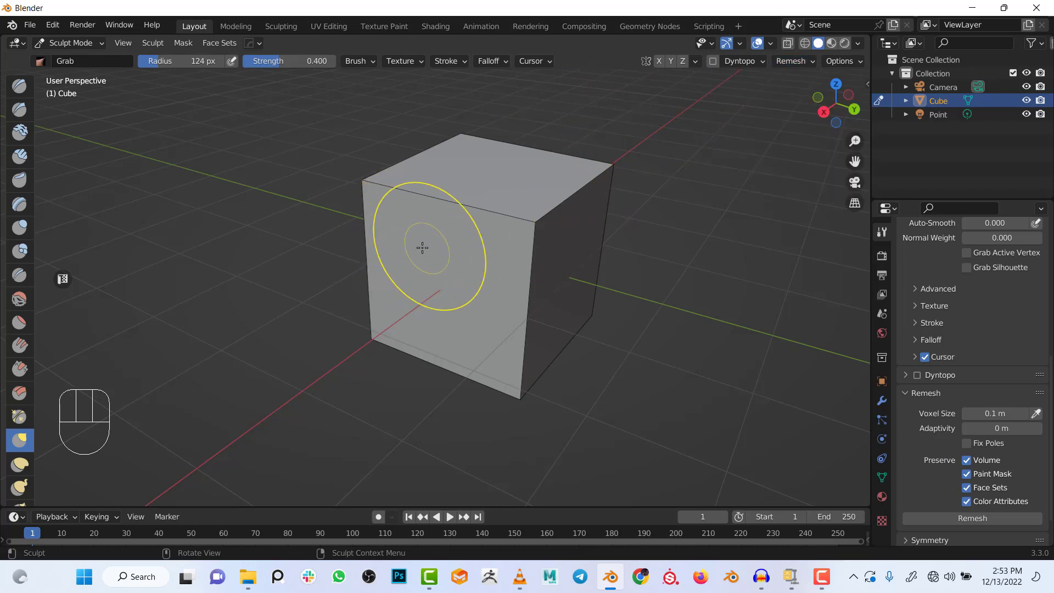
alt+middle_drag(422, 247, 491, 278)
key(ctrl+r)
click(512, 272)
- Switch to the Draw brush, make test strokes on the dense side face and undo them
mouse_move(407, 301)
ctrl+middle_down()
mouse_move(406, 264)
mouse_move(446, 188)
ctrl+middle_up()
key(x)
drag(513, 178, 405, 250)
alt+middle_drag(404, 250, 483, 232)
mouse_move(477, 253)
mouse_down()
mouse_move(472, 269)
mouse_move(494, 275)
mouse_move(518, 262)
mouse_up()
key(ctrl+z)
key(ctrl+z)
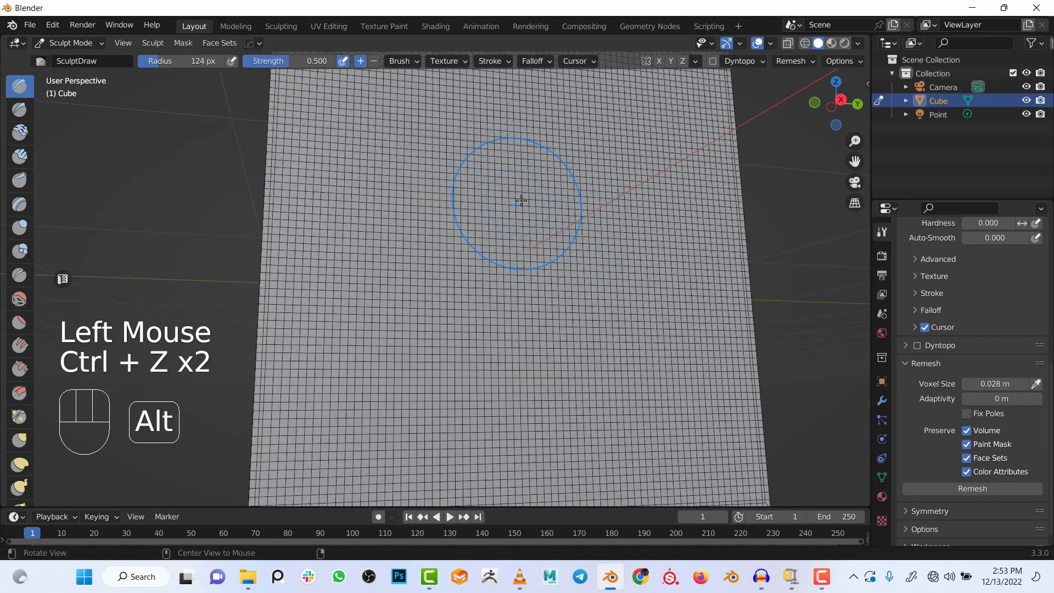
- Set the voxel size interactively to 0.2915 m and remesh the cube into coarse faces
middle_drag(571, 178, 502, 270)
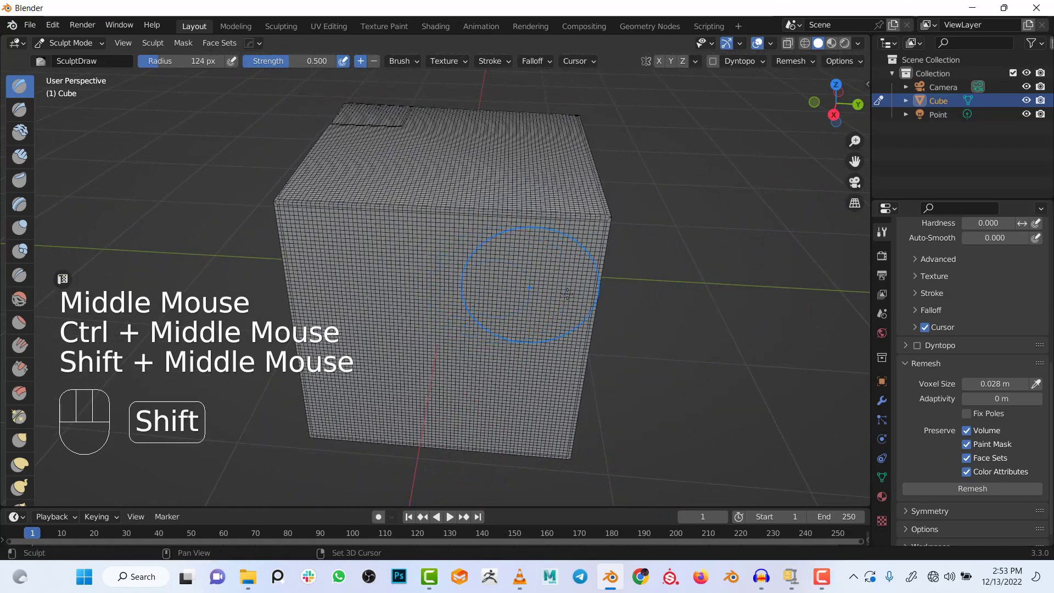
key(shift+r)
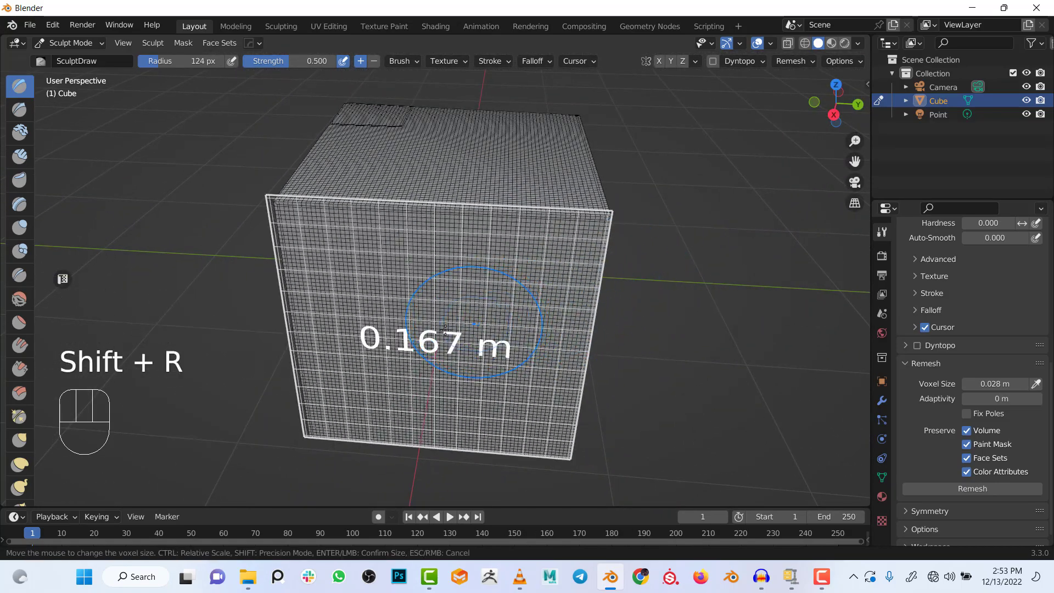
click(336, 336)
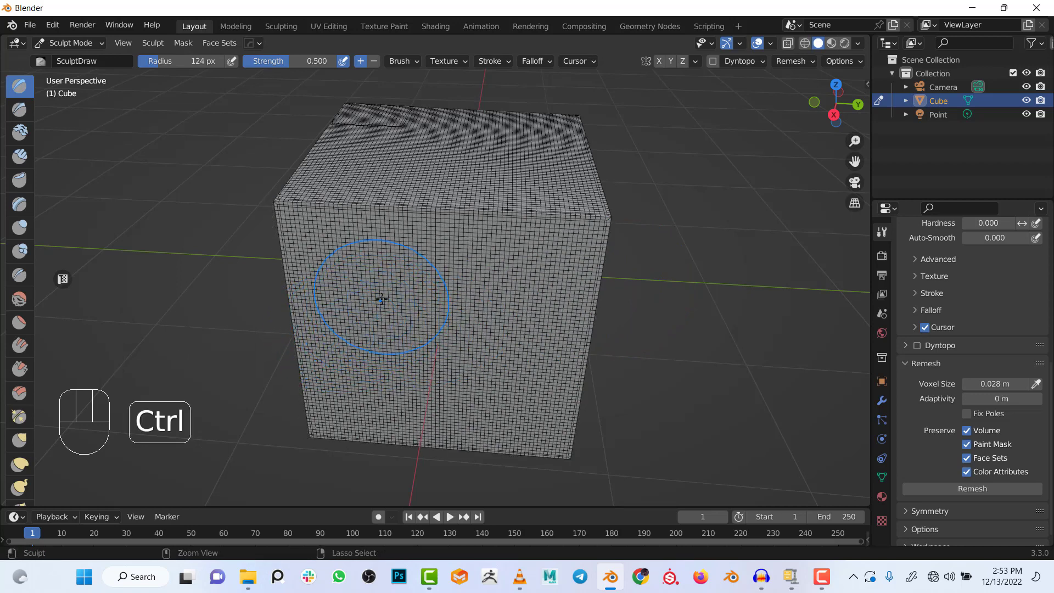
key(ctrl+r)
- Sculpt a large bulge on the coarse cube's side face with the Draw brush
middle_drag(441, 302, 466, 299)
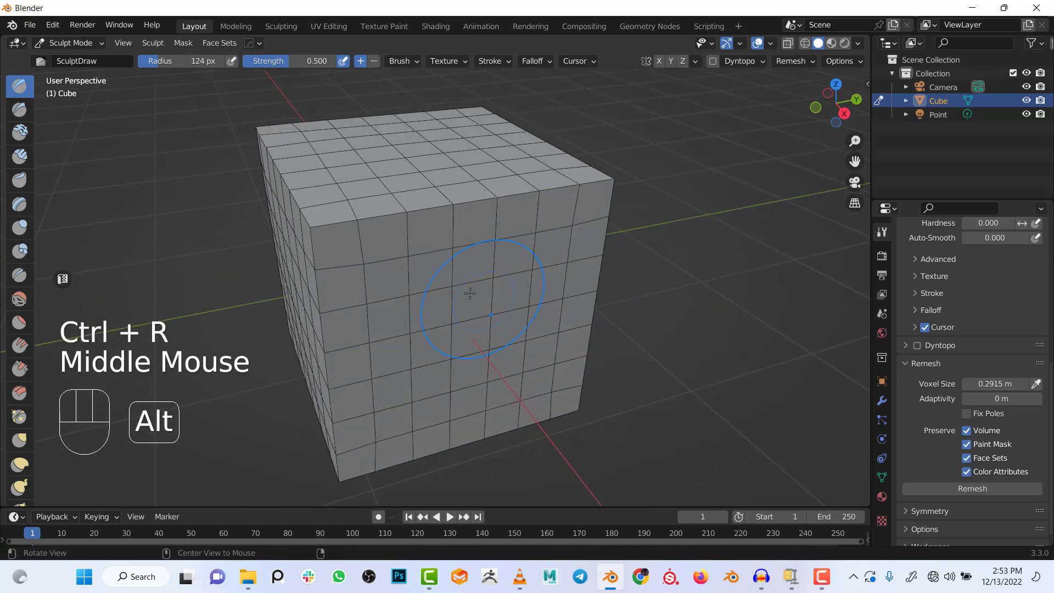
drag(445, 310, 422, 333)
middle_drag(416, 389, 460, 367)
drag(498, 367, 523, 363)
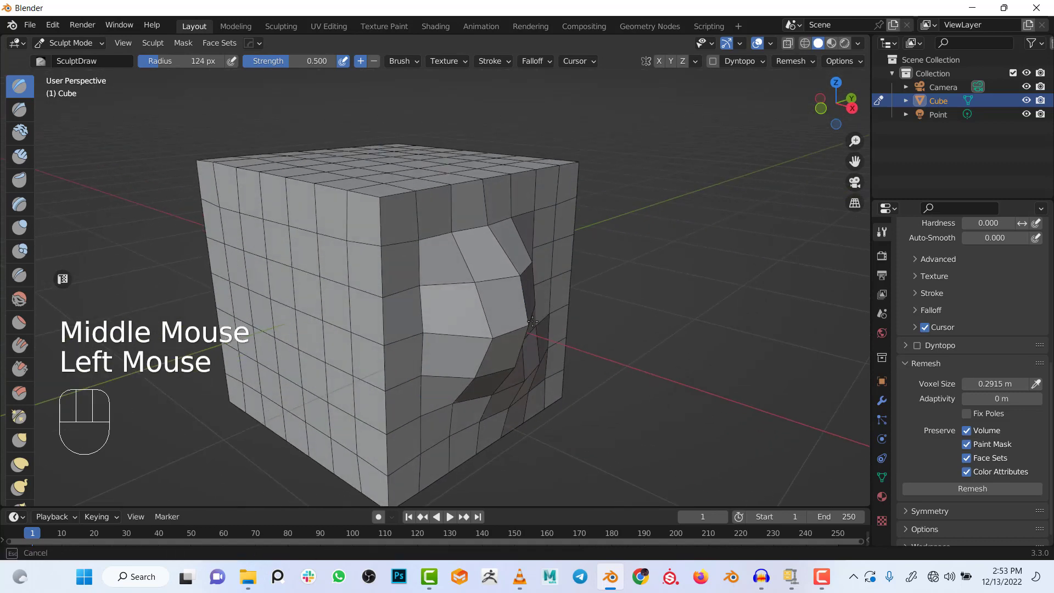
- Add an inverted Draw stroke to the coarse cube and undo the strokes and remeshes back to the plain cube
ctrl+drag(423, 290, 379, 235)
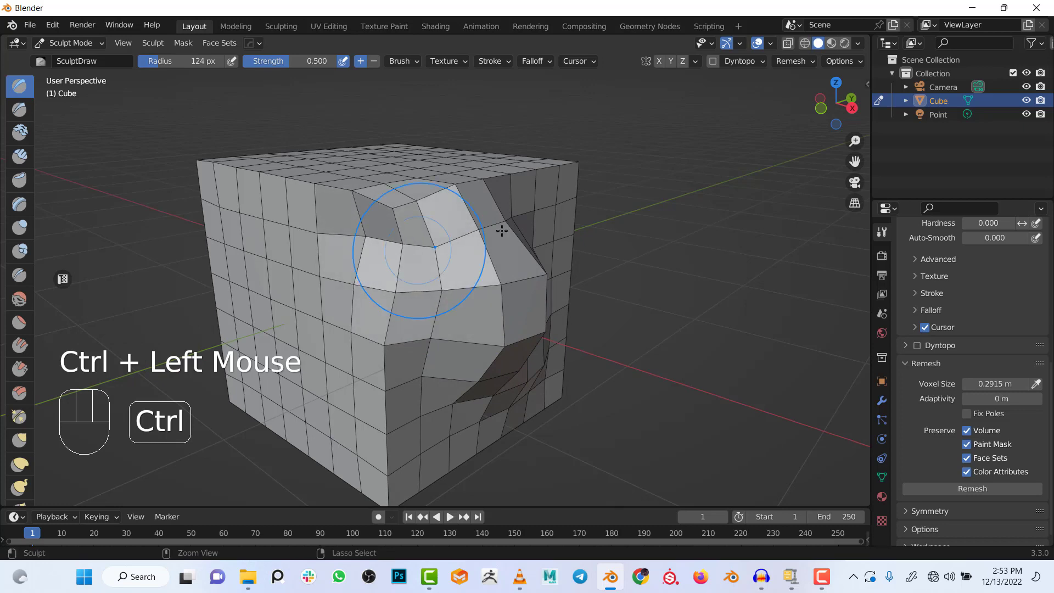
middle_drag(501, 231, 570, 291)
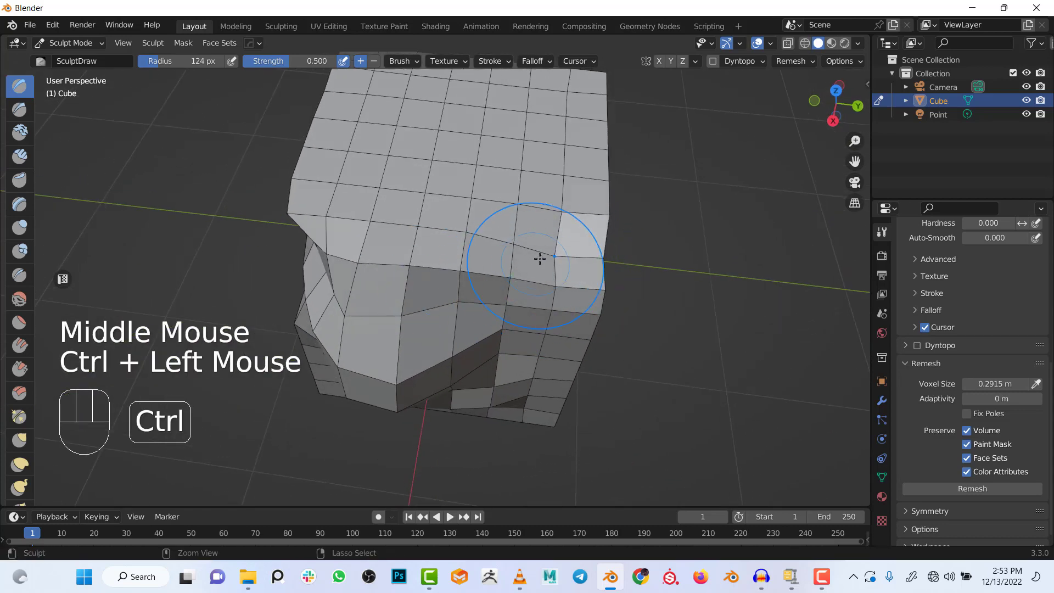
key(ctrl+z)
key(ctrl+z)
key(ctrl+z)
key(ctrl+z)
key(ctrl+z)
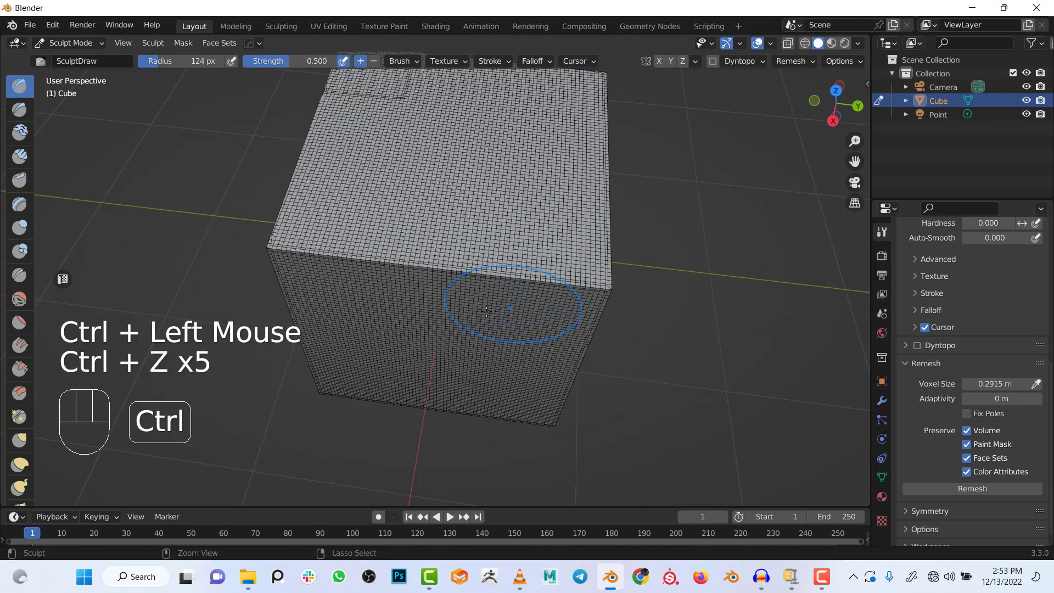
key(ctrl+z)
middle_drag(462, 293, 575, 209)
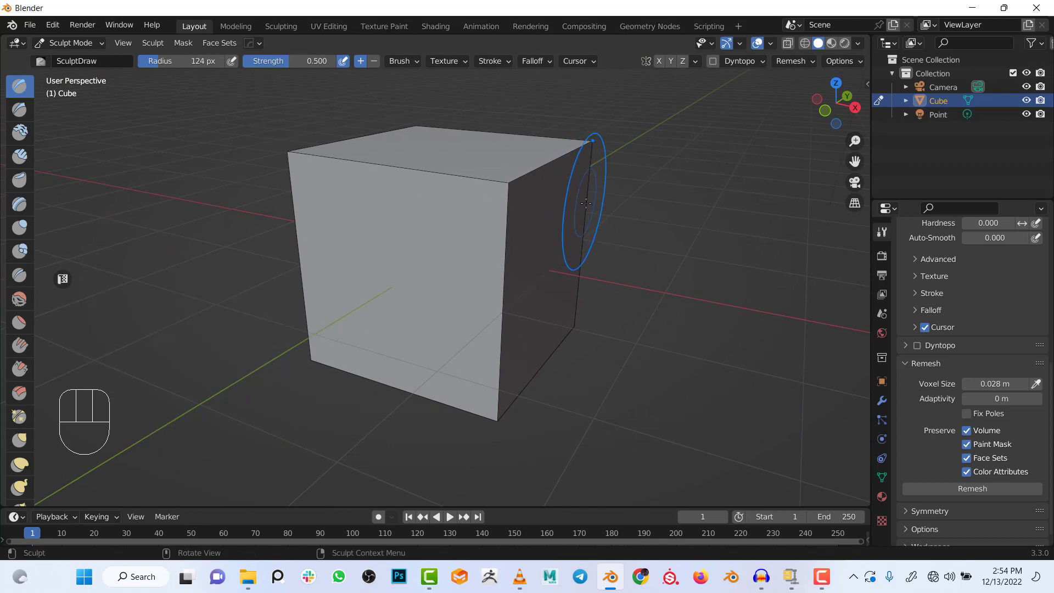
- Enable Dyntopo for the plain cube, accepting the vertex data warning
click(713, 61)
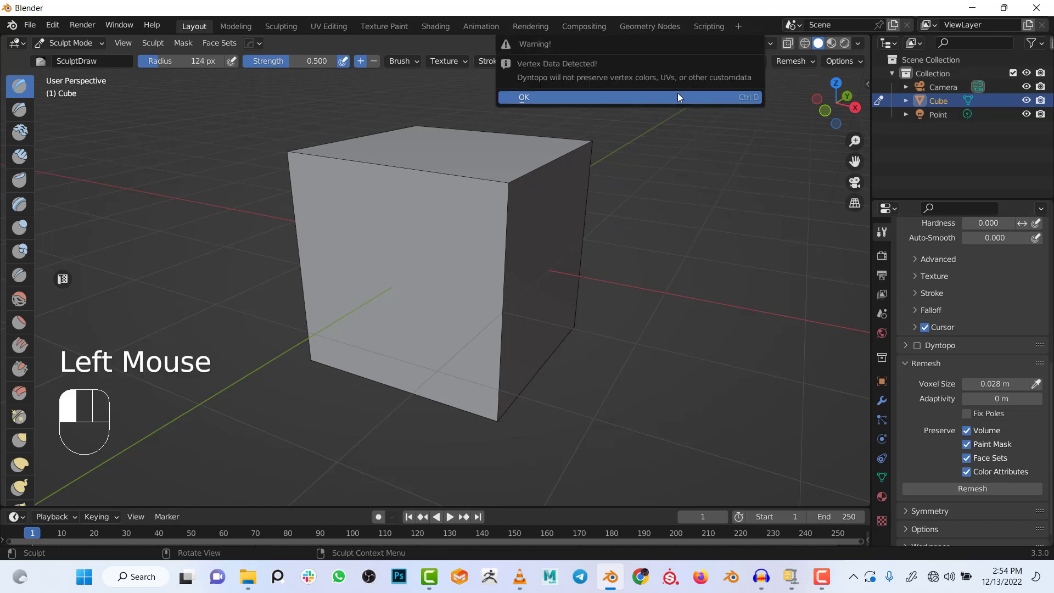
click(661, 97)
middle_drag(549, 220, 683, 225)
shift+middle_drag(452, 250, 504, 223)
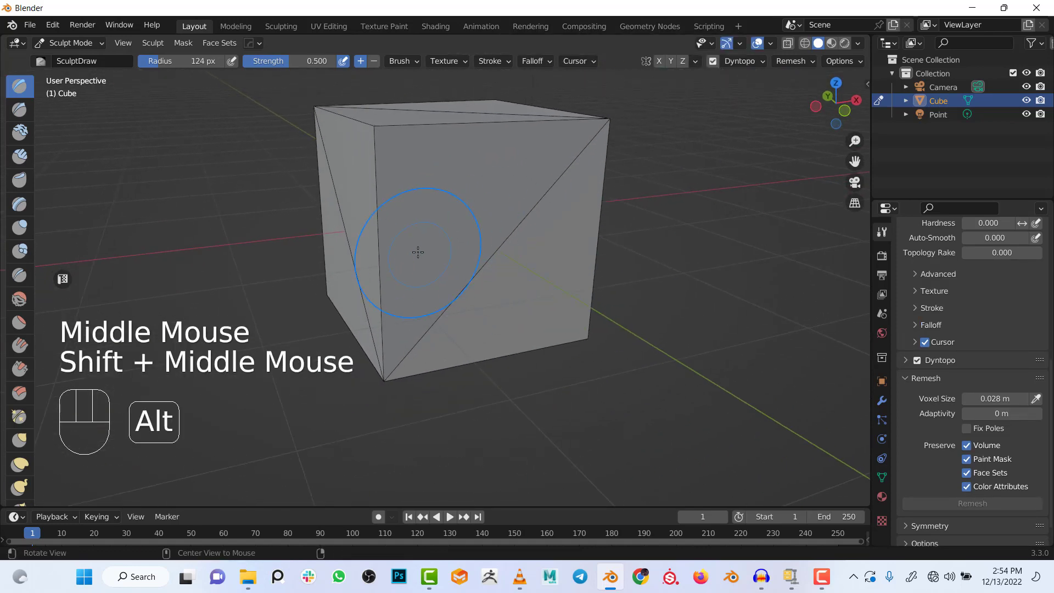
- Sculpt two round bulges on one side face of the cube with the 124 px Draw brush
middle_drag(418, 252, 516, 221)
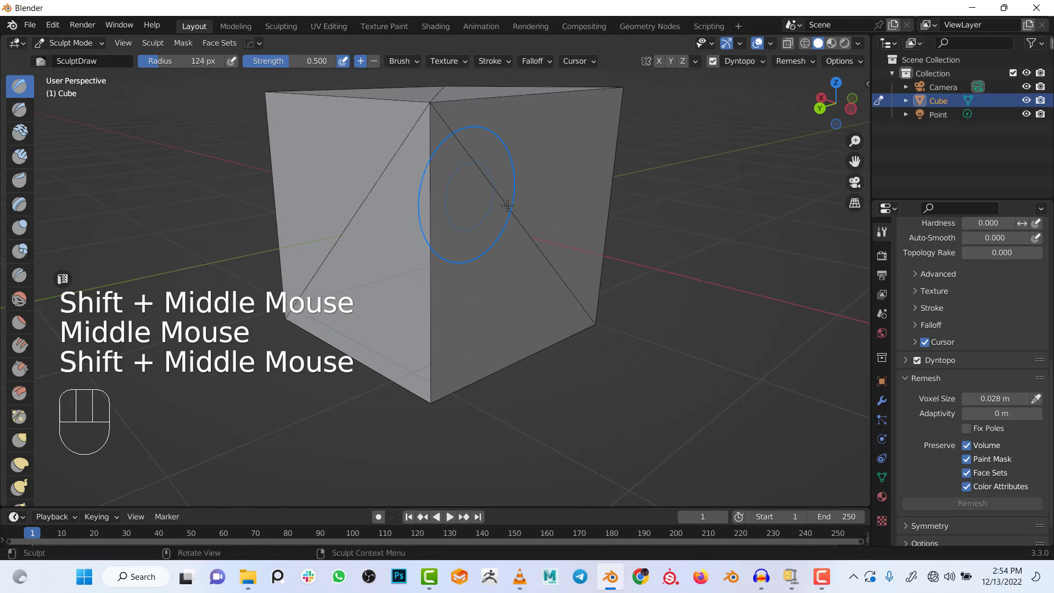
alt+middle_drag(443, 246, 536, 254)
alt+middle_drag(436, 263, 470, 239)
middle_drag(450, 252, 533, 247)
shift+middle_drag(510, 156, 527, 263)
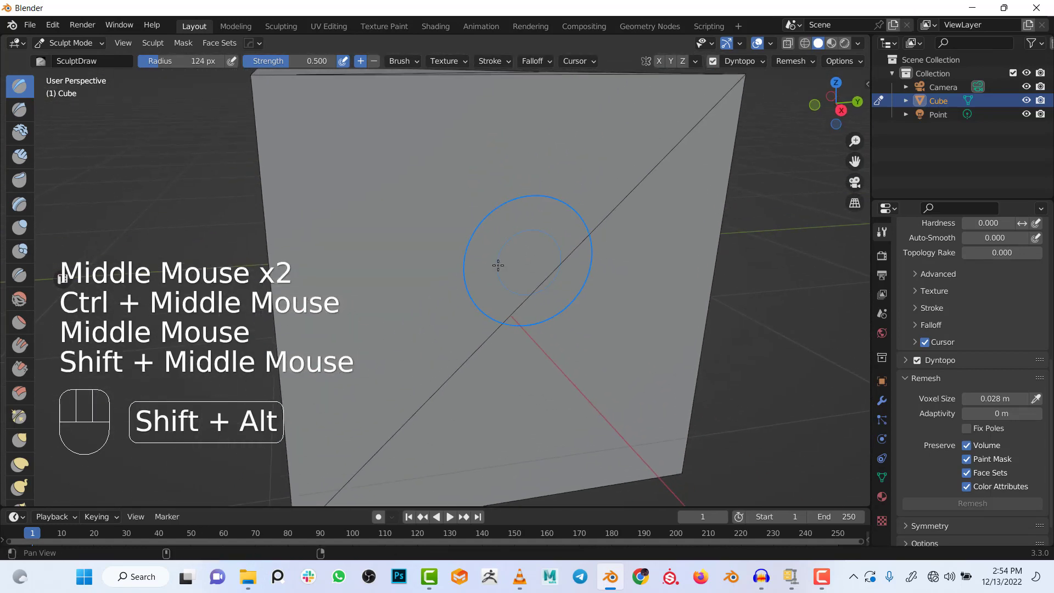
mouse_move(494, 225)
shift+middle_down()
mouse_move(541, 261)
mouse_move(470, 308)
mouse_move(482, 289)
shift+middle_up()
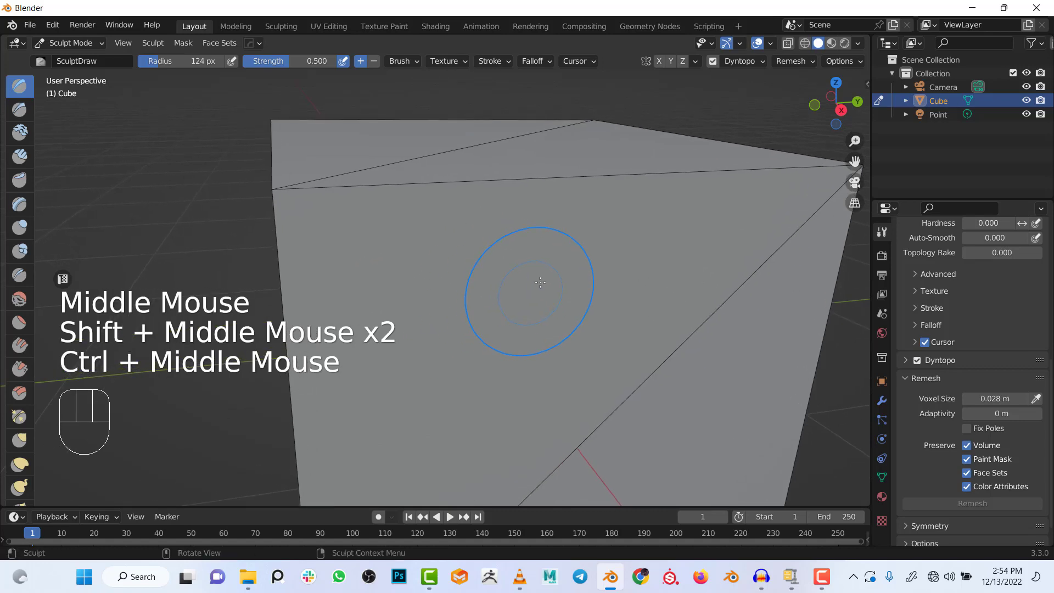
mouse_move(560, 238)
mouse_down()
mouse_move(383, 291)
mouse_move(395, 373)
mouse_move(512, 321)
mouse_up()
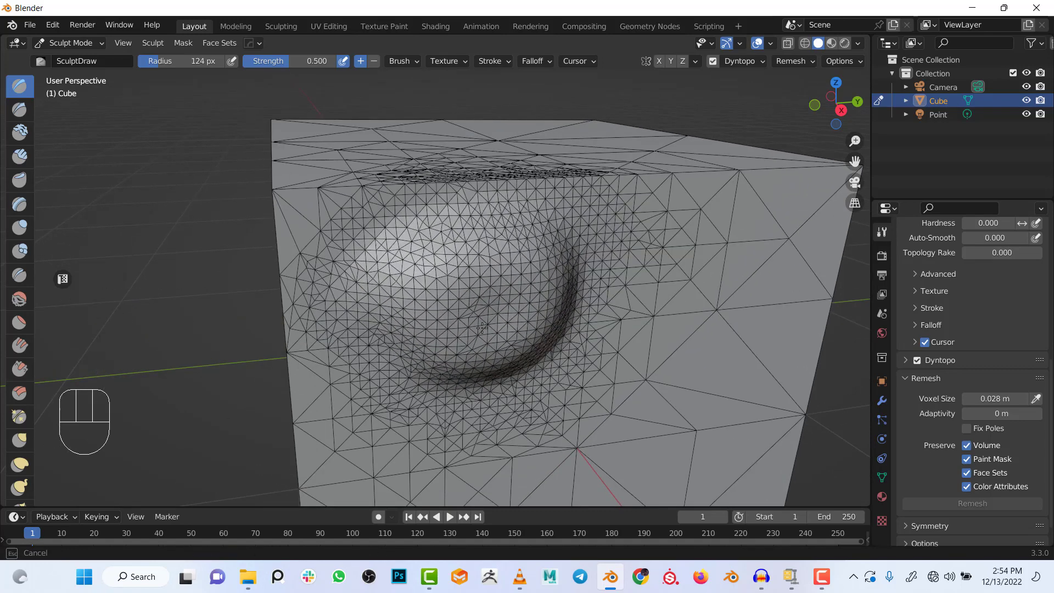
shift+middle_drag(486, 354, 506, 247)
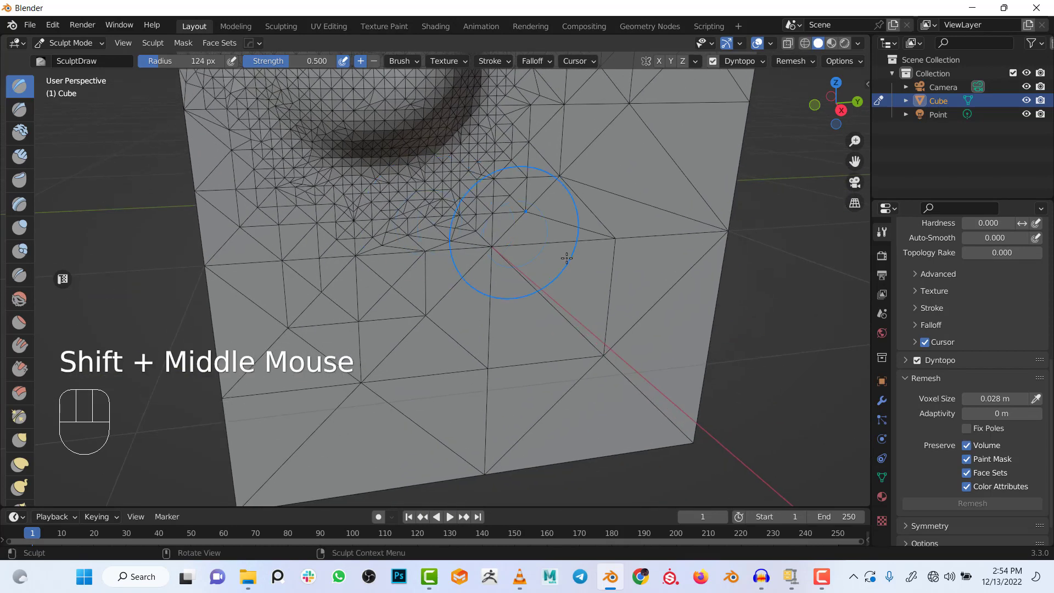
drag(555, 247, 484, 244)
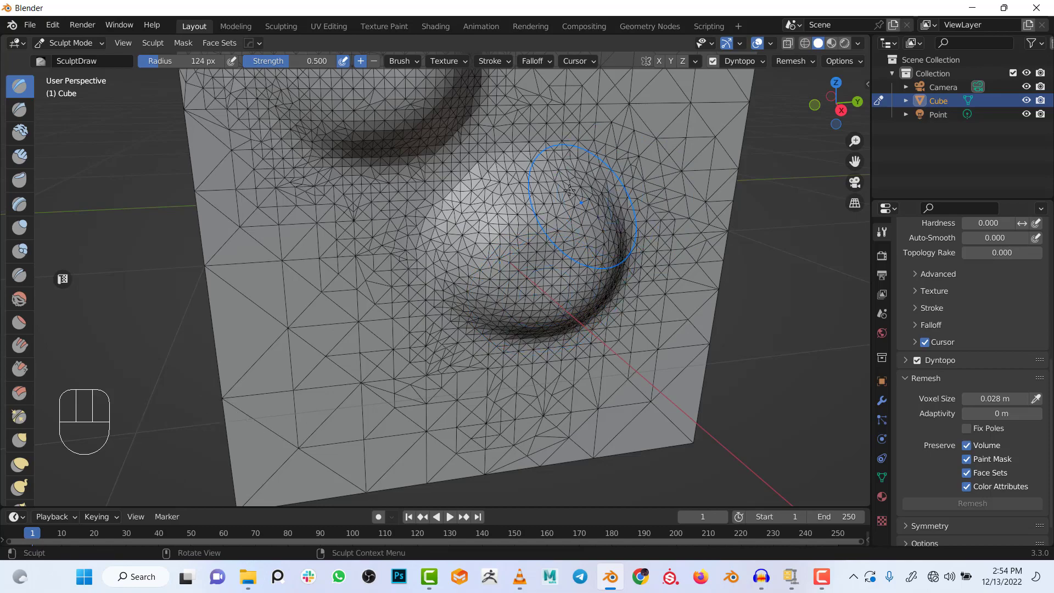
- Zoom out, enlarge the Draw brush radius to 221 px and sculpt over the cube's upper corner beside the bulges
mouse_move(581, 183)
ctrl+middle_down()
mouse_move(515, 247)
mouse_move(461, 275)
mouse_move(534, 270)
mouse_move(489, 271)
mouse_move(526, 206)
mouse_move(423, 200)
mouse_move(418, 256)
mouse_move(430, 290)
mouse_move(486, 277)
ctrl+middle_up()
key(f)
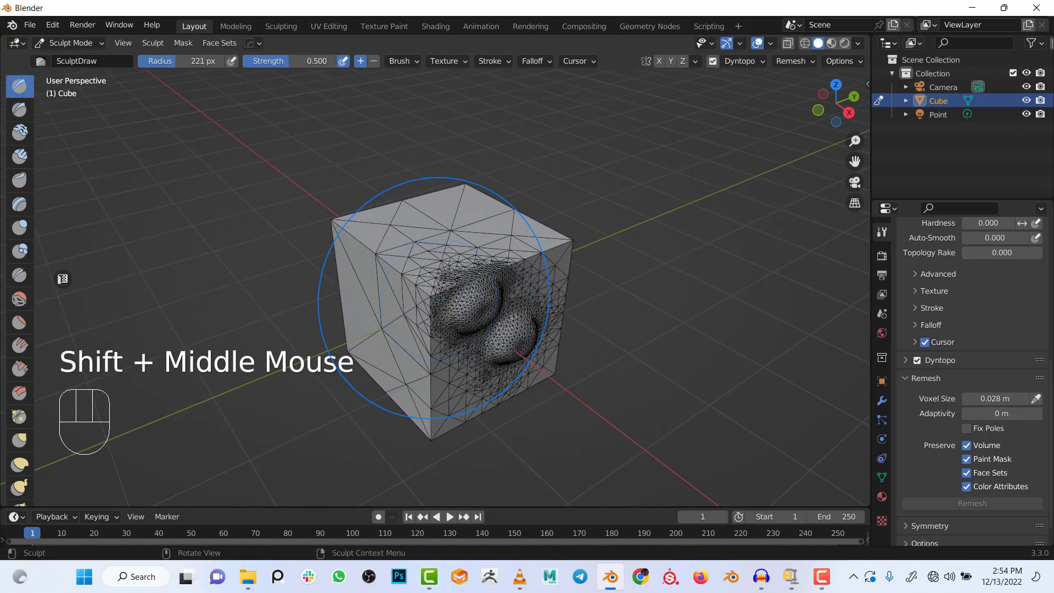
drag(438, 299, 442, 298)
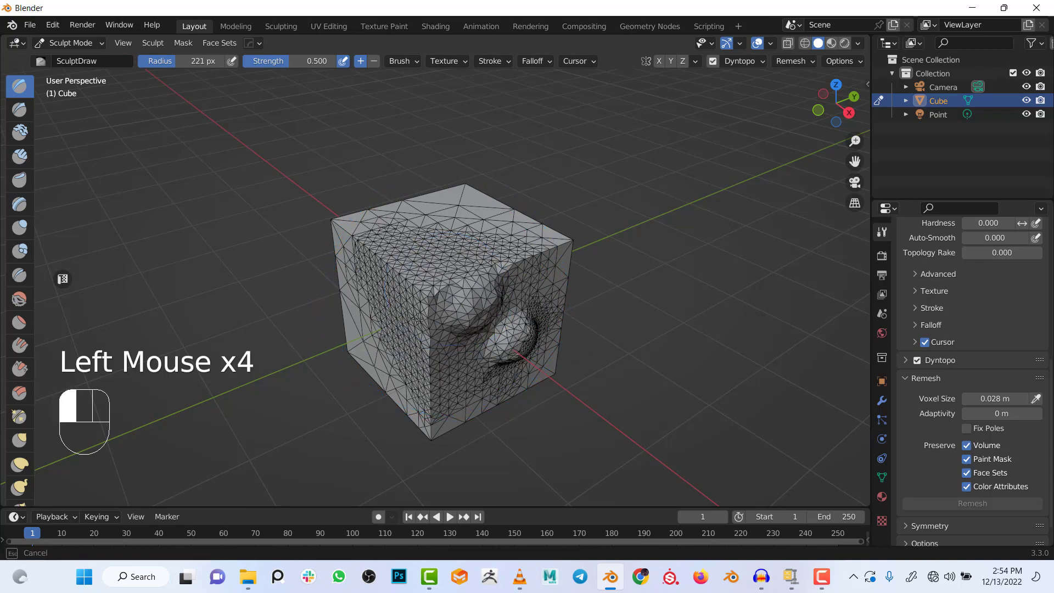
- Zoom in close, reduce the Draw brush radius to 141 px and sculpt a small bump near the cube's upper corner
ctrl+middle_drag(443, 319, 485, 326)
key(f)
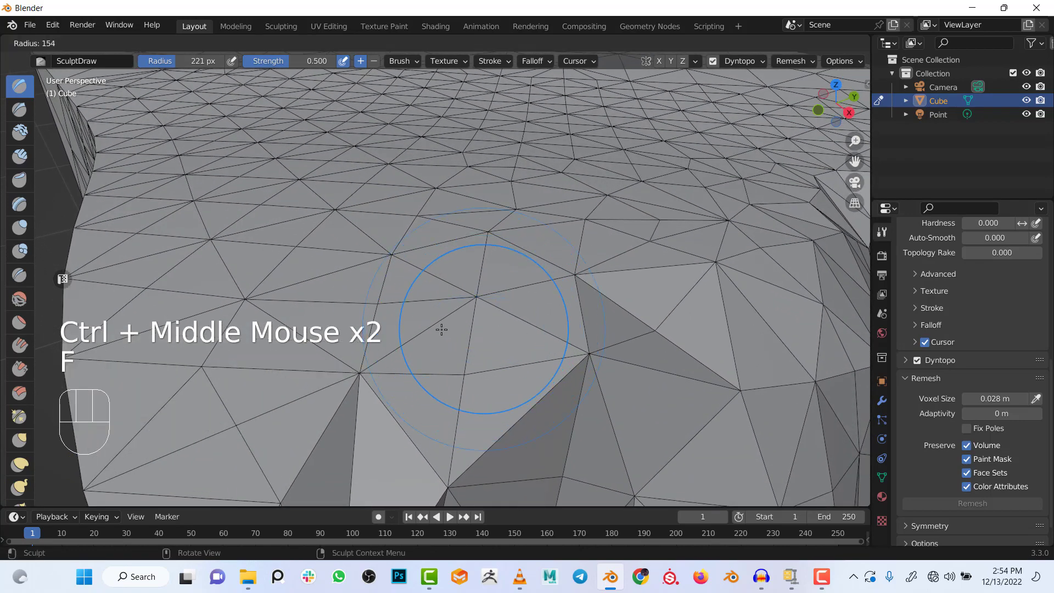
drag(472, 321, 430, 324)
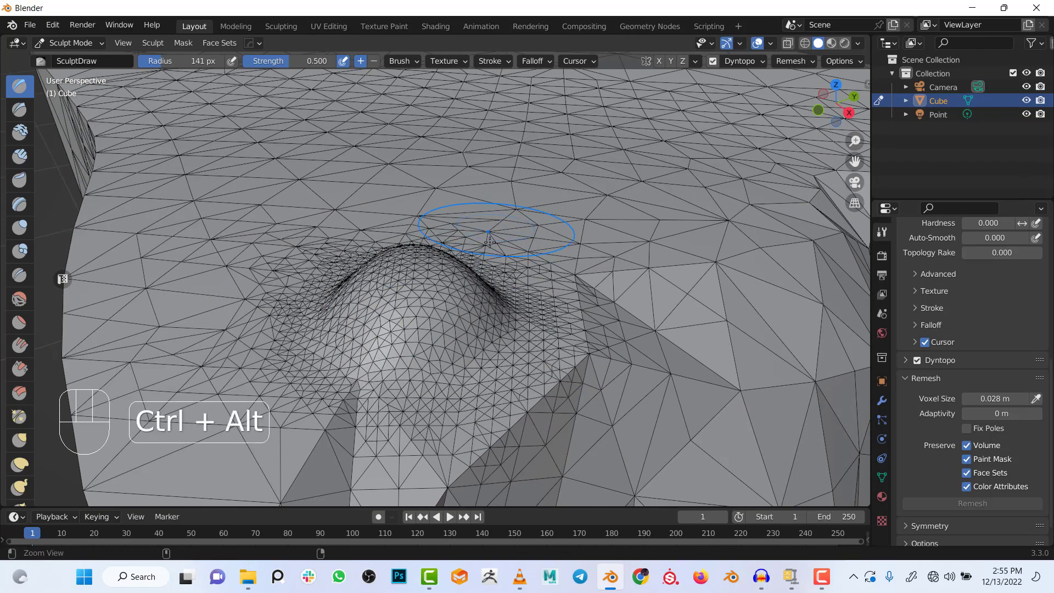
- Switch to the Crease brush and carve a horizontal crease into the side face beside the lower bulge
ctrl+middle_drag(496, 239, 494, 324)
ctrl+middle_drag(494, 324, 491, 385)
ctrl+middle_drag(492, 385, 490, 287)
shift+middle_drag(530, 409, 470, 261)
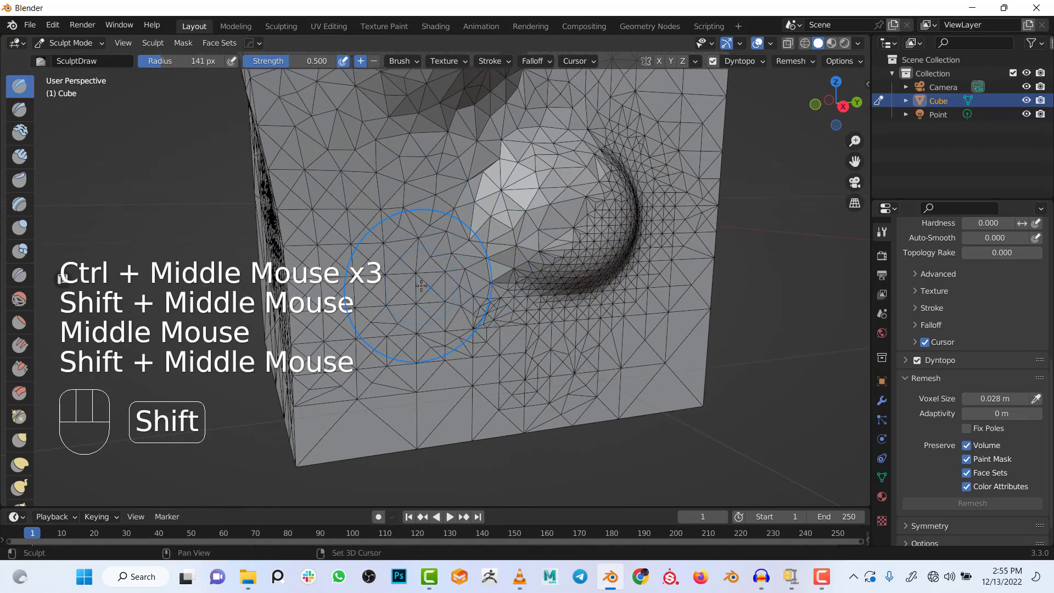
key(shift+c)
mouse_move(341, 263)
ctrl+middle_down()
mouse_move(383, 253)
mouse_move(496, 285)
ctrl+middle_up()
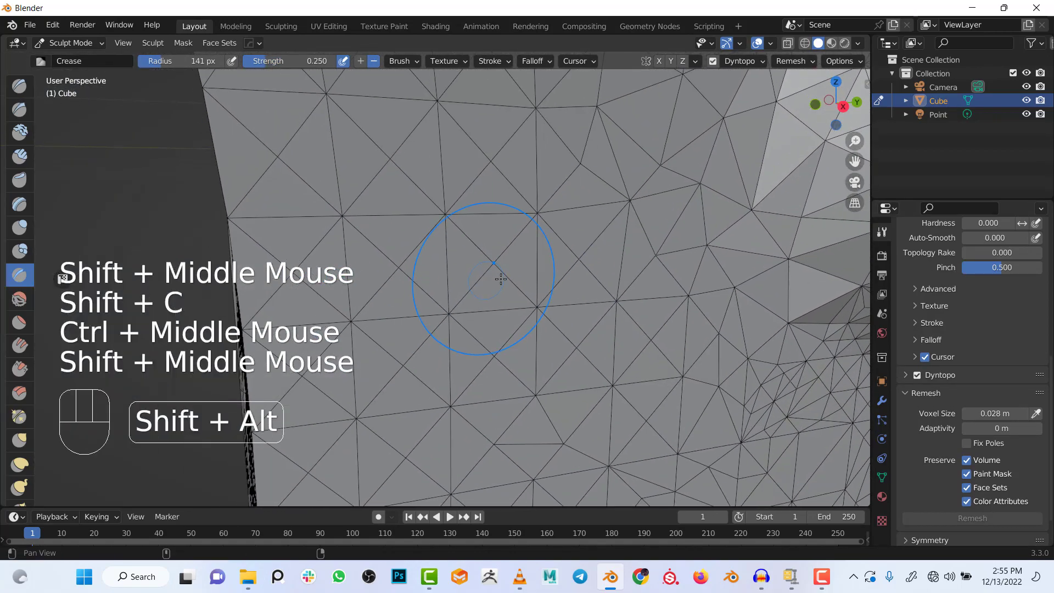
mouse_move(497, 285)
mouse_down()
mouse_move(506, 299)
mouse_move(575, 288)
mouse_up()
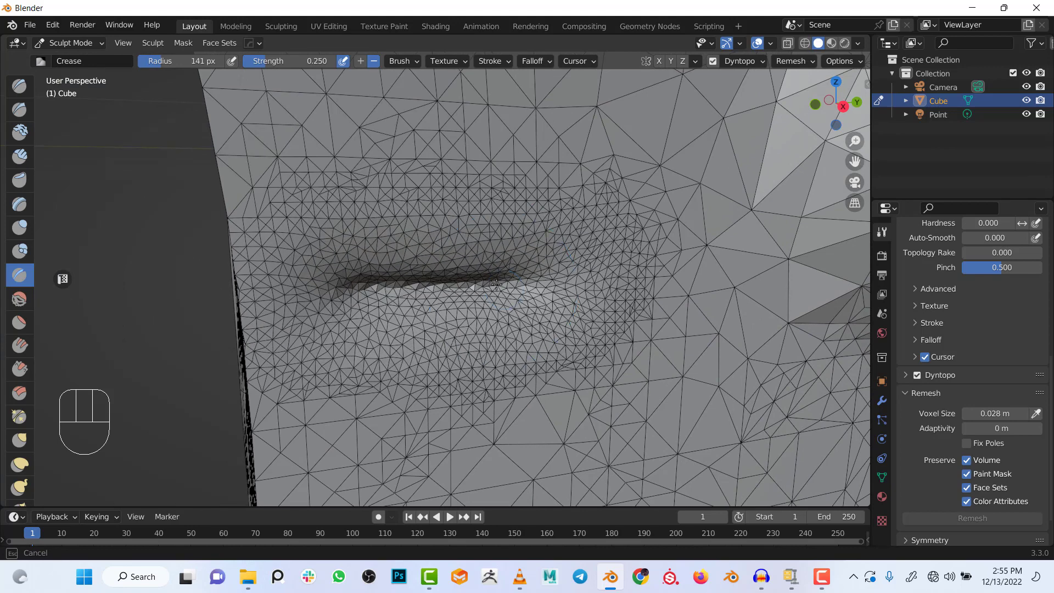
- Switch to the Pinch/Magnify brush with a 312 px radius and pinch the surface around the crease
key(p)
key(f)
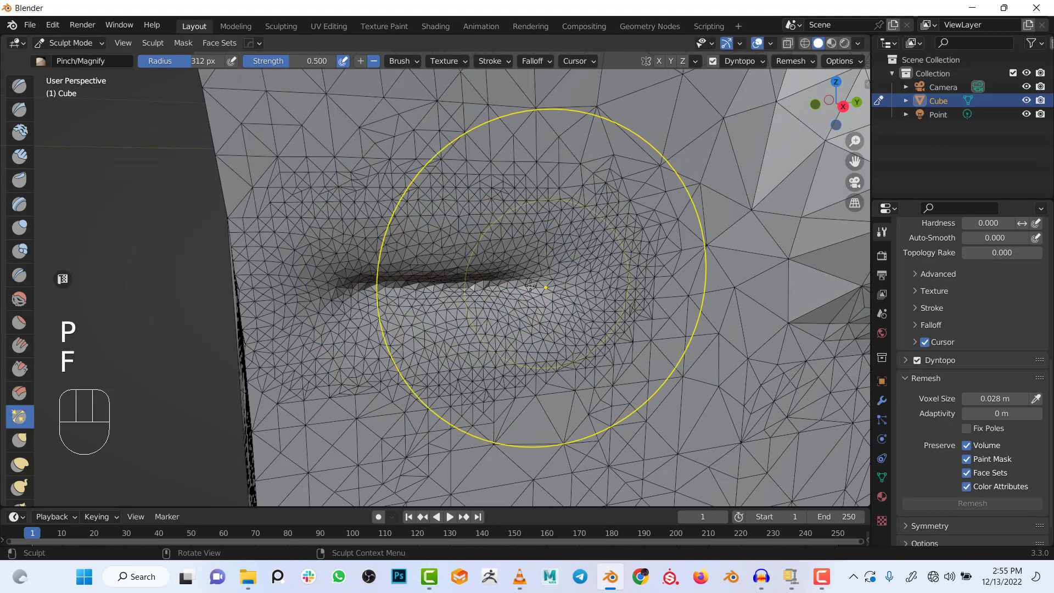
click(556, 296)
mouse_move(555, 297)
mouse_down()
mouse_move(417, 290)
mouse_move(566, 285)
mouse_up()
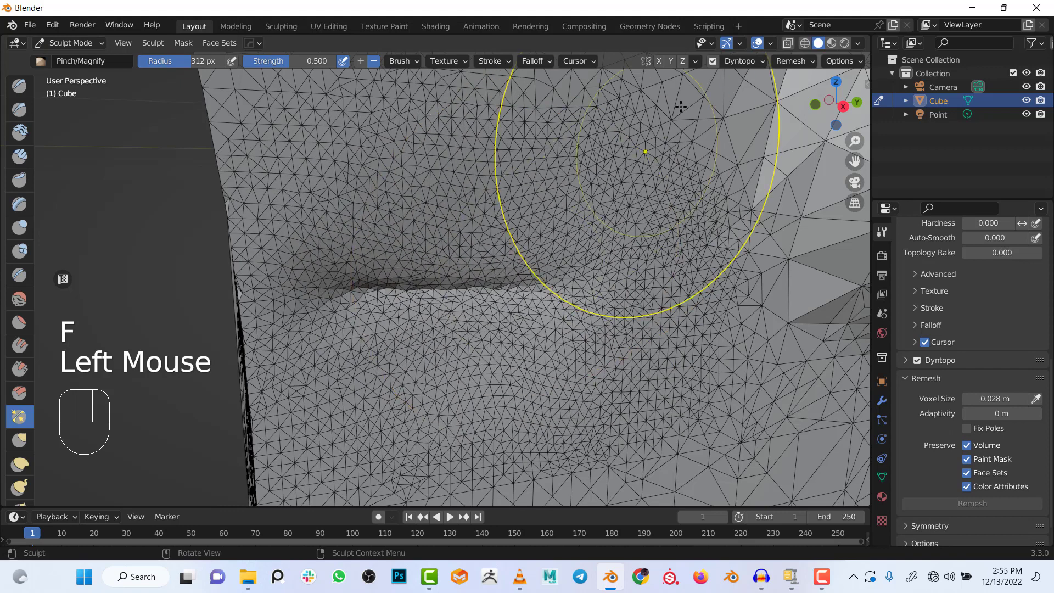
- Turn off the viewport overlays and inspect the coarse and fine sculpted details on the cube
click(758, 43)
ctrl+middle_drag(536, 160, 443, 288)
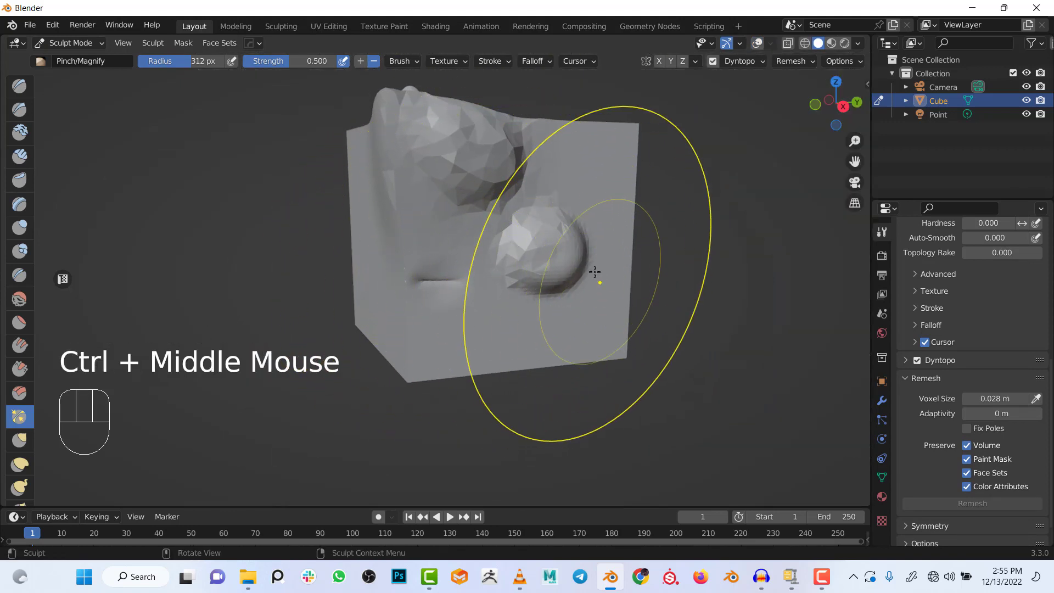
ctrl+middle_drag(433, 292, 541, 302)
mouse_move(518, 248)
shift+middle_down()
mouse_move(476, 295)
mouse_move(455, 288)
mouse_move(490, 294)
mouse_move(478, 297)
mouse_move(471, 251)
mouse_move(476, 260)
mouse_move(501, 235)
mouse_move(485, 261)
mouse_move(457, 253)
shift+middle_up()
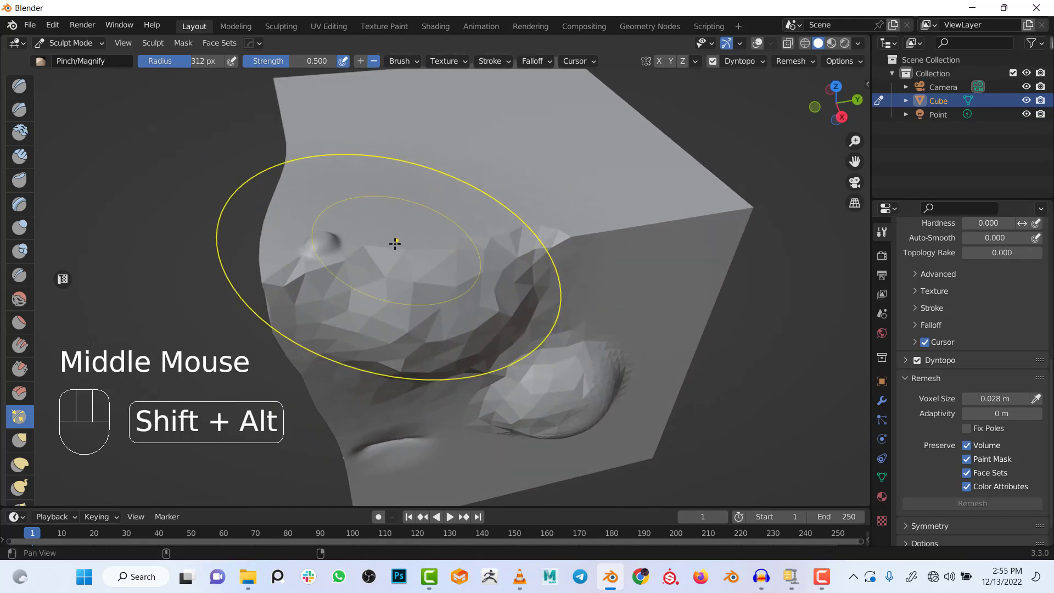
shift+middle_drag(386, 236, 512, 246)
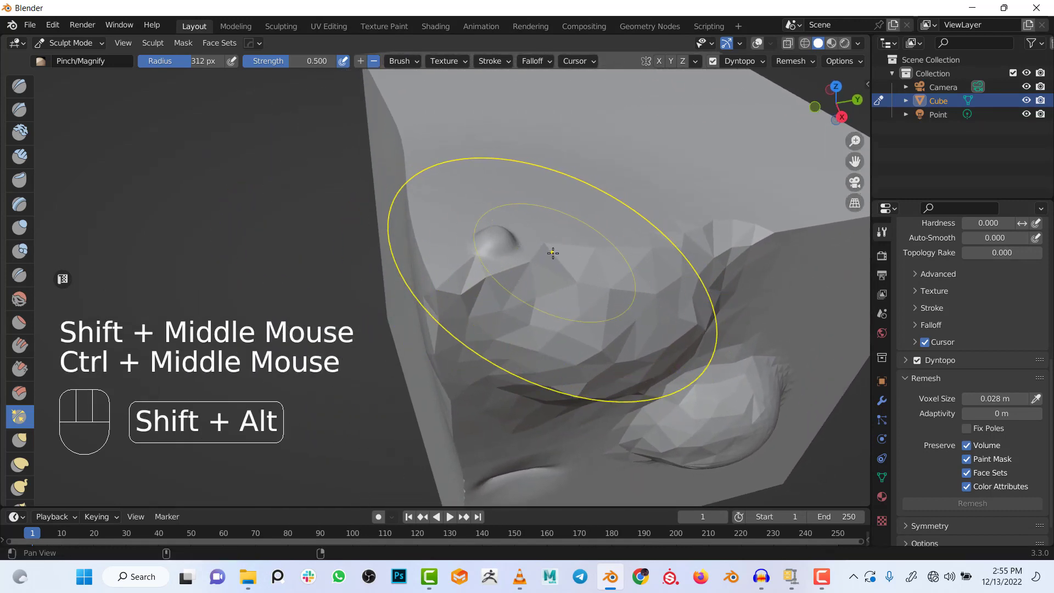
shift+middle_drag(549, 293, 465, 286)
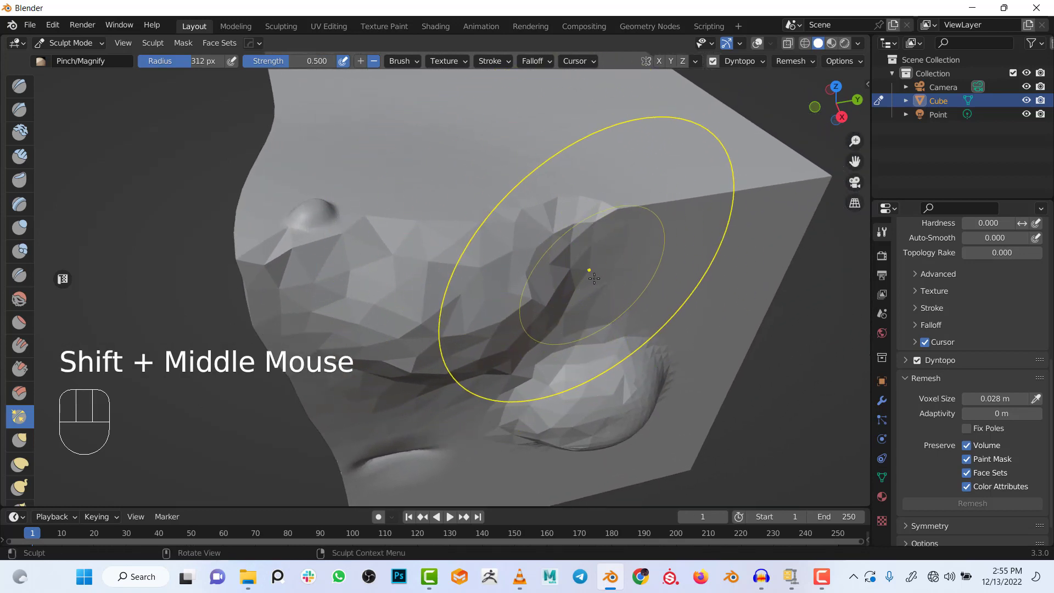